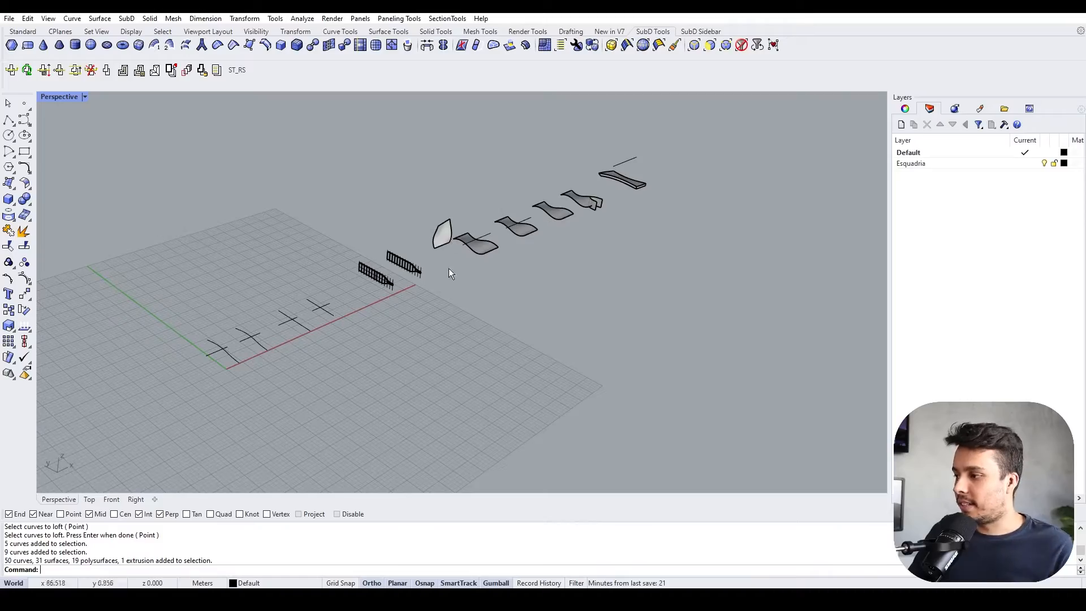
Examine the row of prepared example curves, grid panels, surfaces and solids across the whole scene
{"action": "right_click_drag", "start_coordinate": [449, 268], "coordinate": [464, 333]}
{"action": "left_click_drag", "start_coordinate": [343, 379], "coordinate": [277, 305]}
{"action": "left_click_drag", "start_coordinate": [185, 253], "coordinate": [185, 252]}
{"action": "right_click_drag", "start_coordinate": [438, 284], "coordinate": [419, 298]}
{"action": "left_click", "coordinate": [406, 301]}
{"action": "left_click_drag", "start_coordinate": [339, 239], "coordinate": [327, 240]}
{"action": "left_click", "coordinate": [566, 235]}
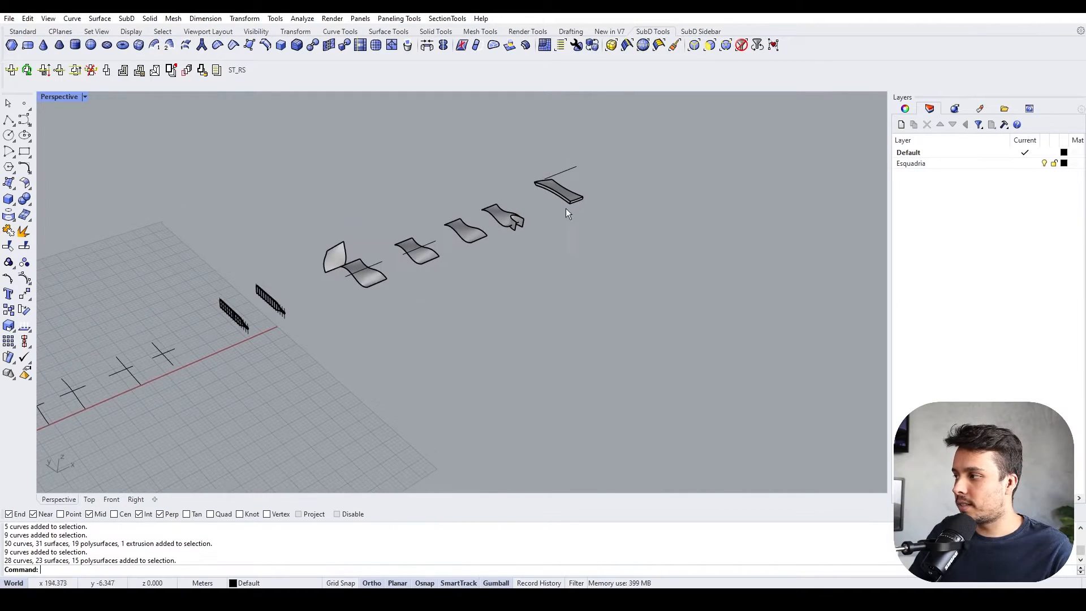
{"action": "right_click_drag", "start_coordinate": [552, 233], "coordinate": [293, 283]}
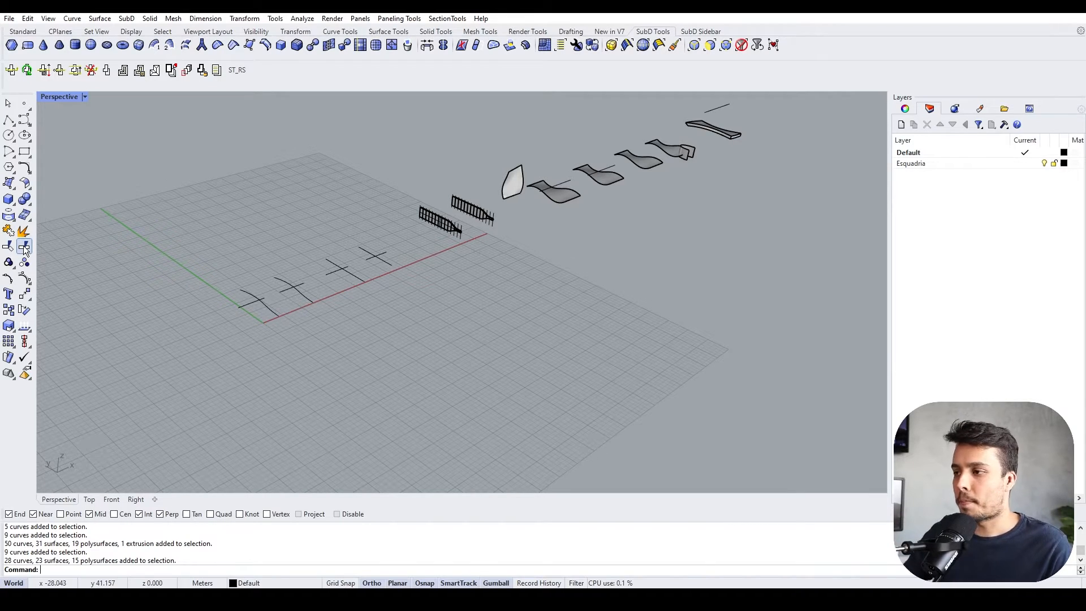
Inspect the four pairs of crossing curves near the origin, ending close to the first pair
{"action": "right_click_drag", "start_coordinate": [326, 316], "coordinate": [328, 324]}
{"action": "left_click_drag", "start_coordinate": [408, 372], "coordinate": [301, 254]}
{"action": "left_click_drag", "start_coordinate": [236, 228], "coordinate": [236, 229]}
{"action": "right_click_drag", "start_coordinate": [236, 228], "coordinate": [586, 277]}
{"action": "left_click_drag", "start_coordinate": [560, 286], "coordinate": [527, 267]}
{"action": "right_click_drag", "start_coordinate": [527, 267], "coordinate": [311, 306]}
{"action": "scroll", "coordinate": [311, 307], "scroll_direction": "up", "scroll_amount": 5}
{"action": "right_click_drag", "start_coordinate": [285, 272], "coordinate": [282, 264]}
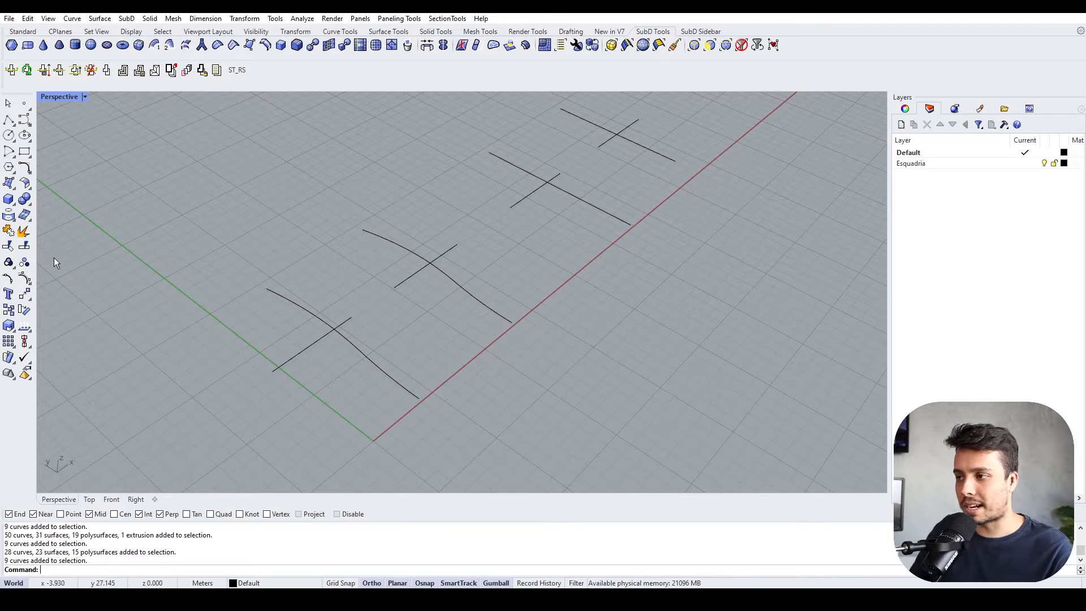
{"action": "right_click_drag", "start_coordinate": [293, 292], "coordinate": [265, 270], "text": "shift"}
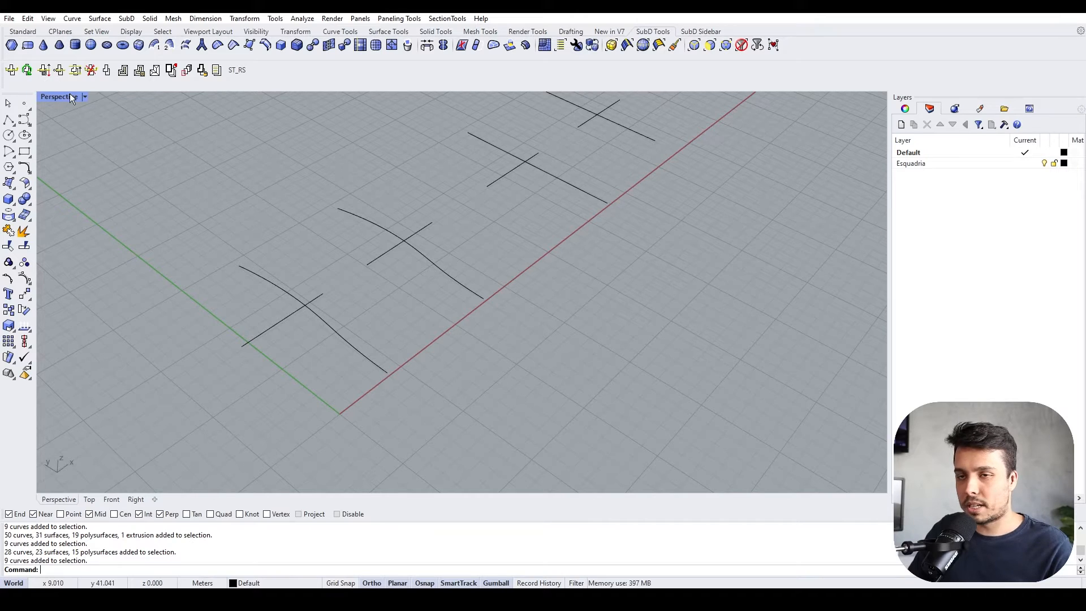
{"action": "left_click", "coordinate": [88, 501]}
{"action": "left_click", "coordinate": [62, 505]}
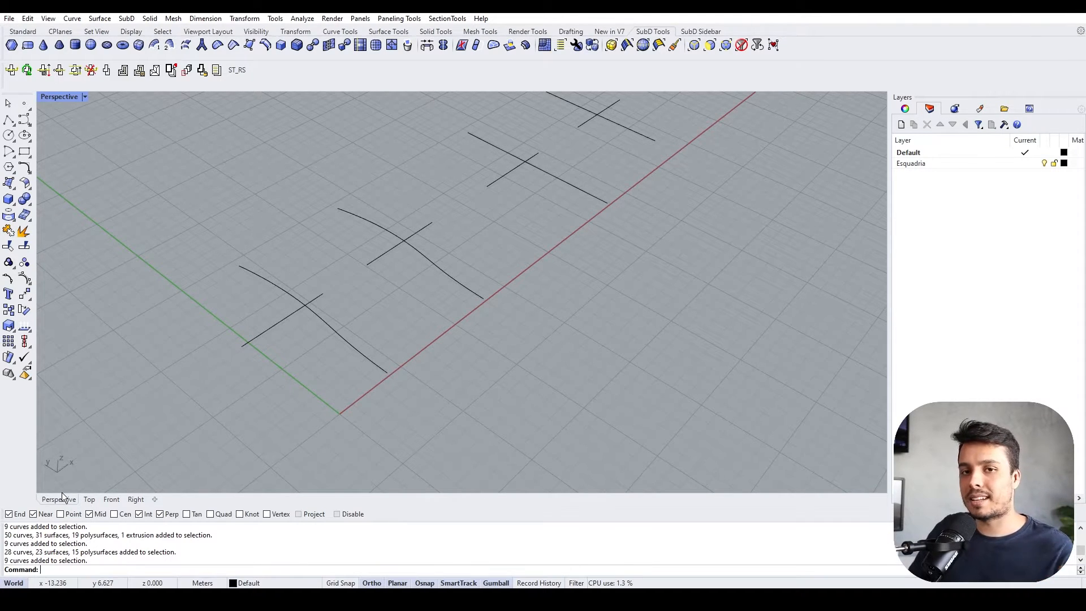
{"action": "right_click_drag", "start_coordinate": [174, 230], "coordinate": [300, 336]}
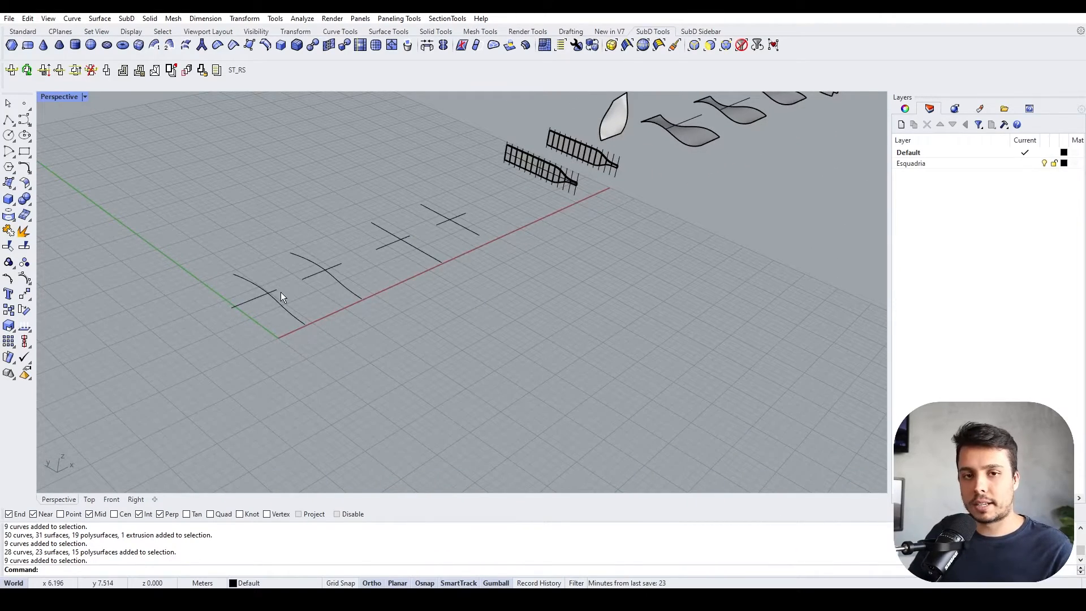
{"action": "right_click_drag", "start_coordinate": [280, 292], "coordinate": [259, 301]}
{"action": "scroll", "coordinate": [237, 315], "scroll_direction": "up", "scroll_amount": 5}
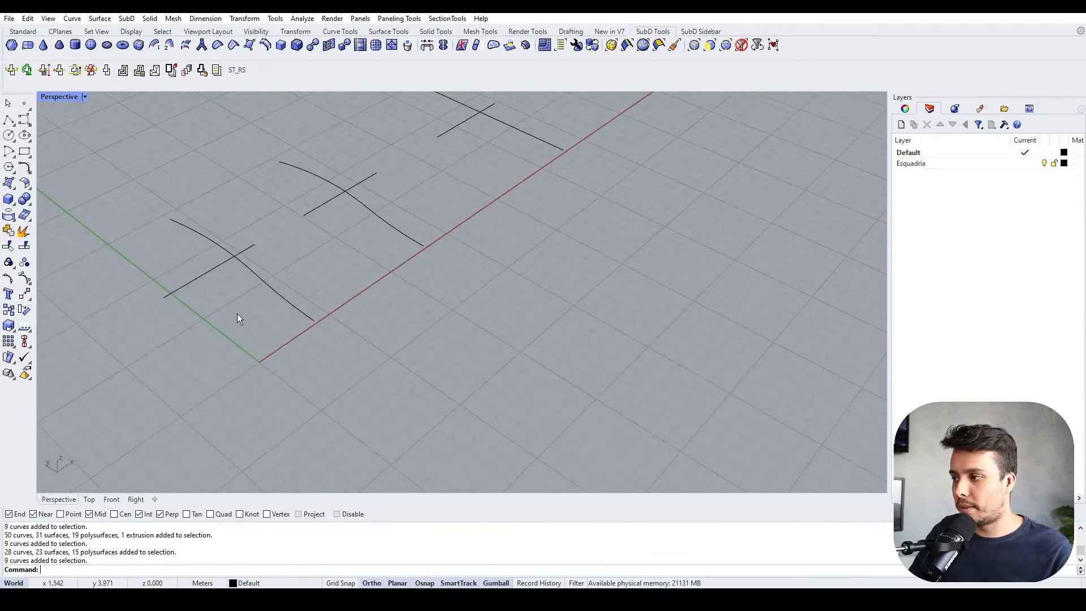
{"action": "left_click", "coordinate": [9, 248]}
{"action": "scroll", "coordinate": [463, 291], "scroll_direction": "down", "scroll_amount": 8}
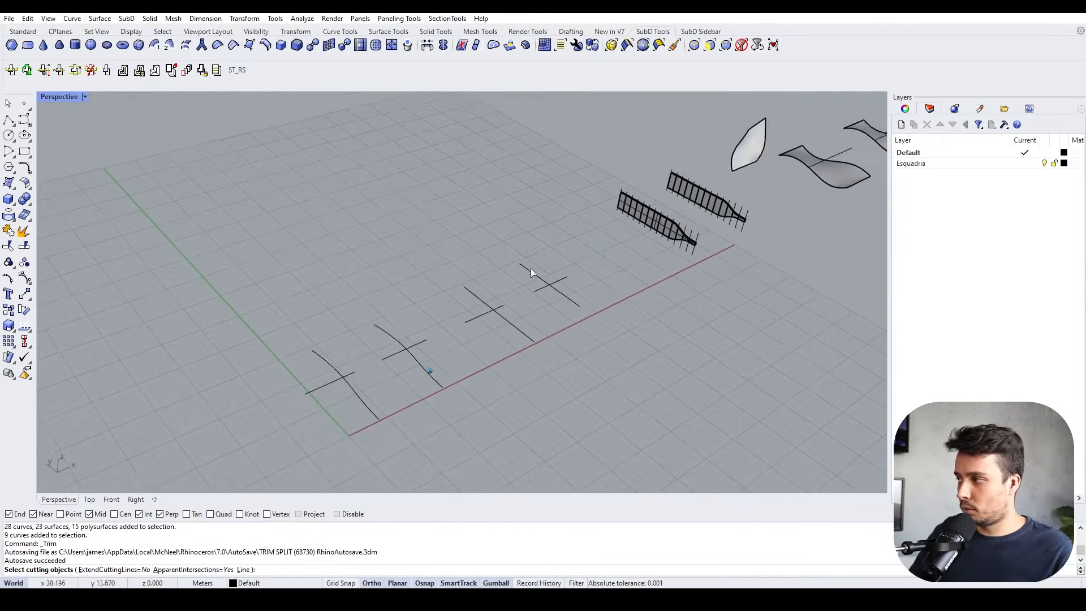
{"action": "right_click_drag", "start_coordinate": [497, 376], "coordinate": [521, 230]}
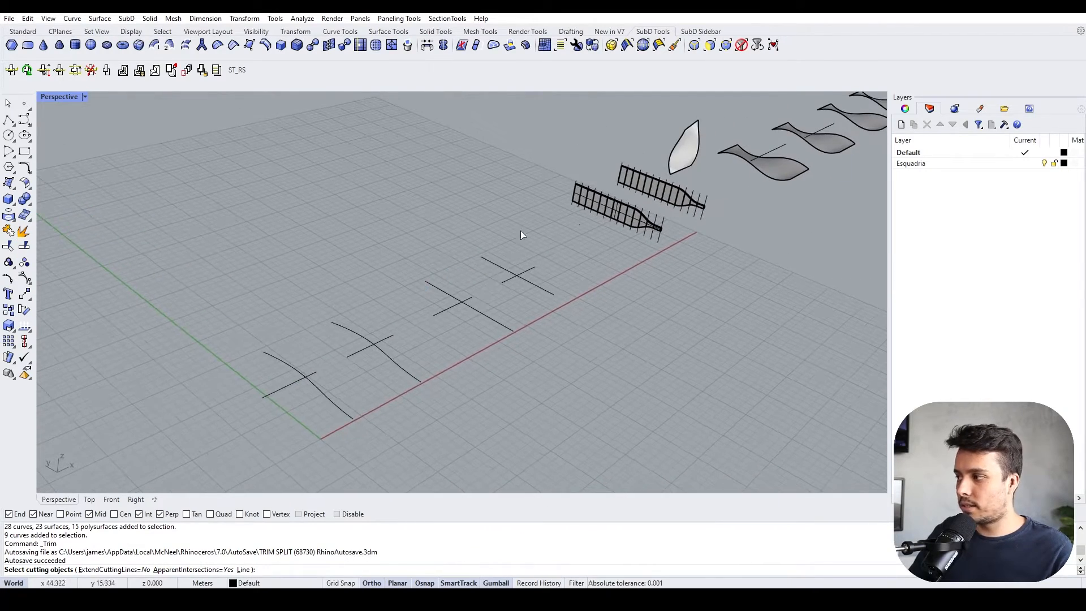
{"action": "scroll", "coordinate": [598, 276], "scroll_direction": "up", "scroll_amount": 10}
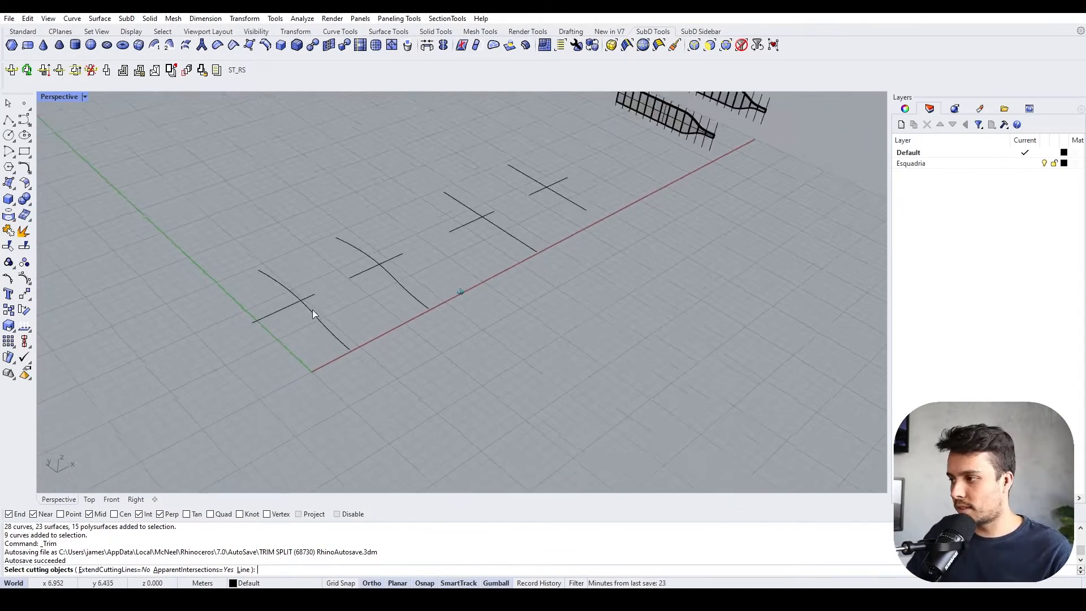
{"action": "right_click_drag", "start_coordinate": [326, 311], "coordinate": [441, 222]}
{"action": "scroll", "coordinate": [443, 218], "scroll_direction": "up", "scroll_amount": 3}
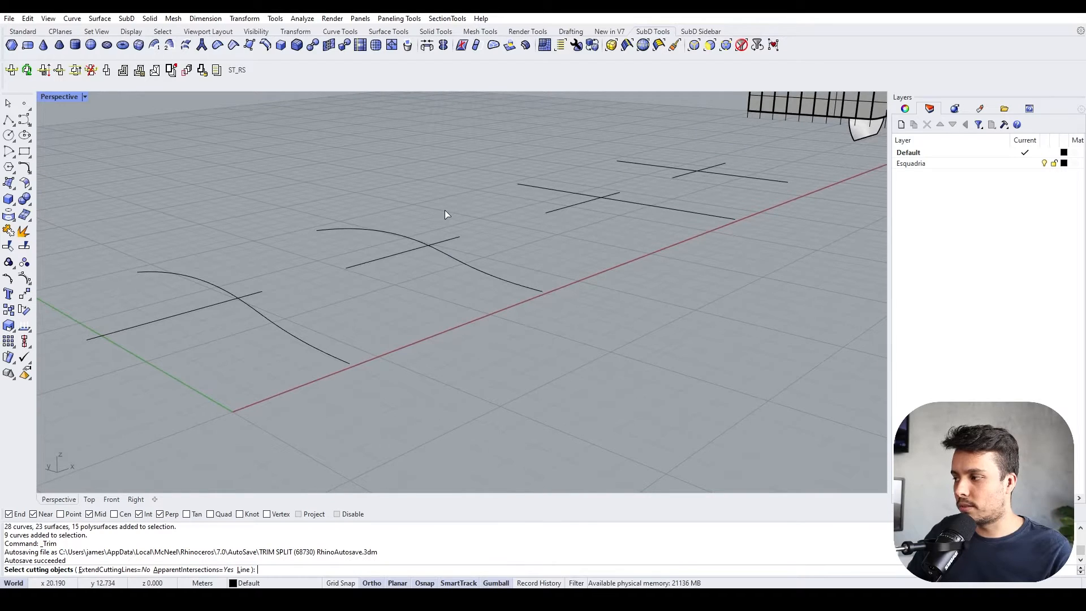
{"action": "left_click_drag", "start_coordinate": [424, 266], "coordinate": [440, 198]}
{"action": "key", "text": "Escape"}
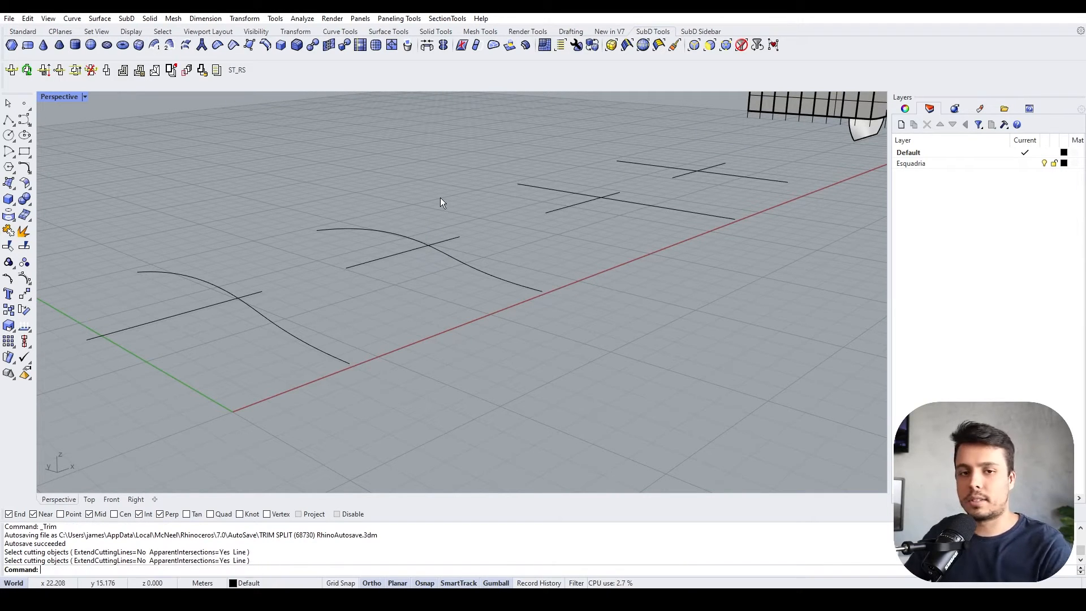
Trim the overhanging end of the first pair's straight line in the perspective view, using the wavy curve as the cutting object
{"action": "right_click_drag", "start_coordinate": [220, 315], "coordinate": [192, 283]}
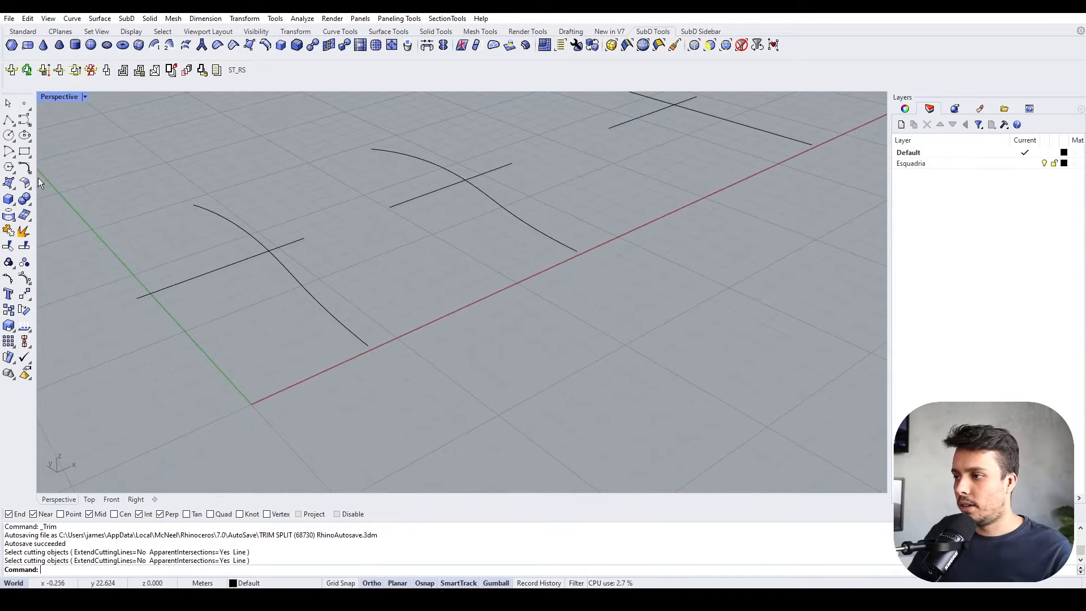
{"action": "left_click", "coordinate": [10, 248]}
{"action": "right_click_drag", "start_coordinate": [271, 227], "coordinate": [273, 251]}
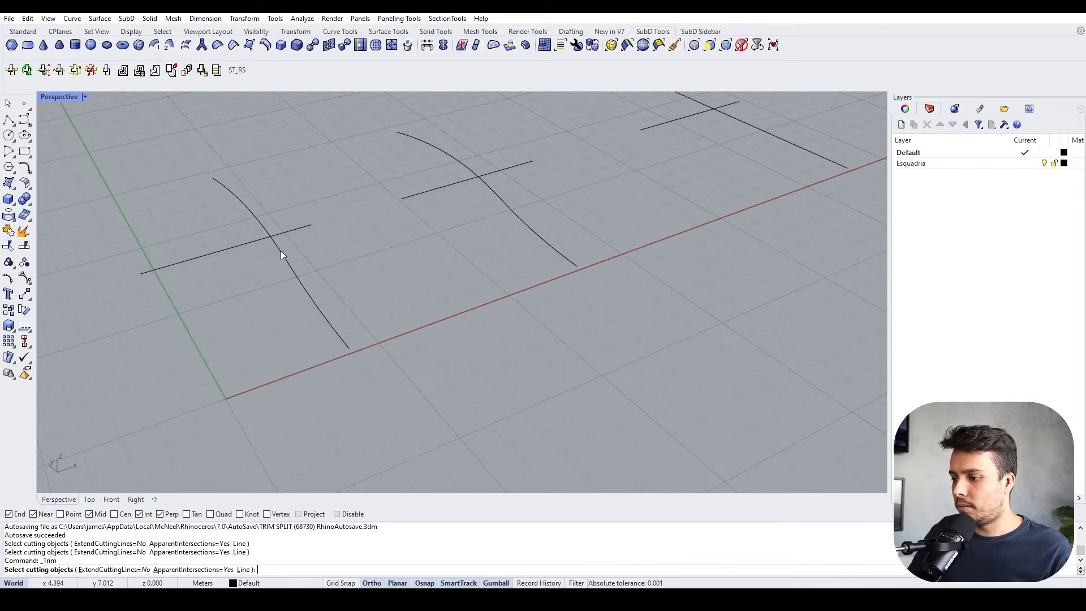
{"action": "left_click", "coordinate": [279, 250]}
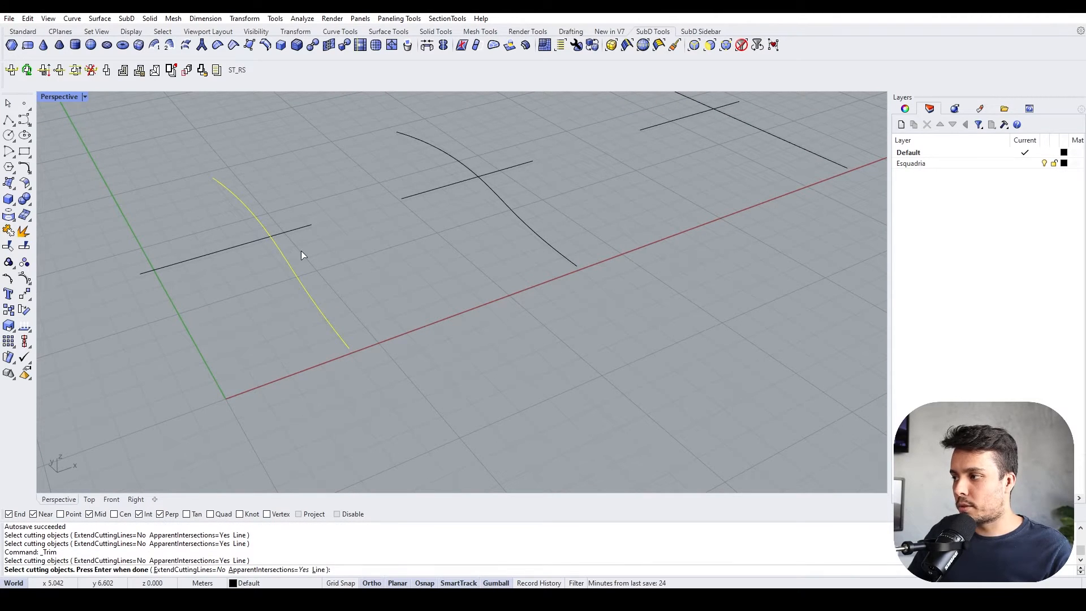
{"action": "key", "text": "Return"}
{"action": "right_click_drag", "start_coordinate": [301, 251], "coordinate": [302, 283]}
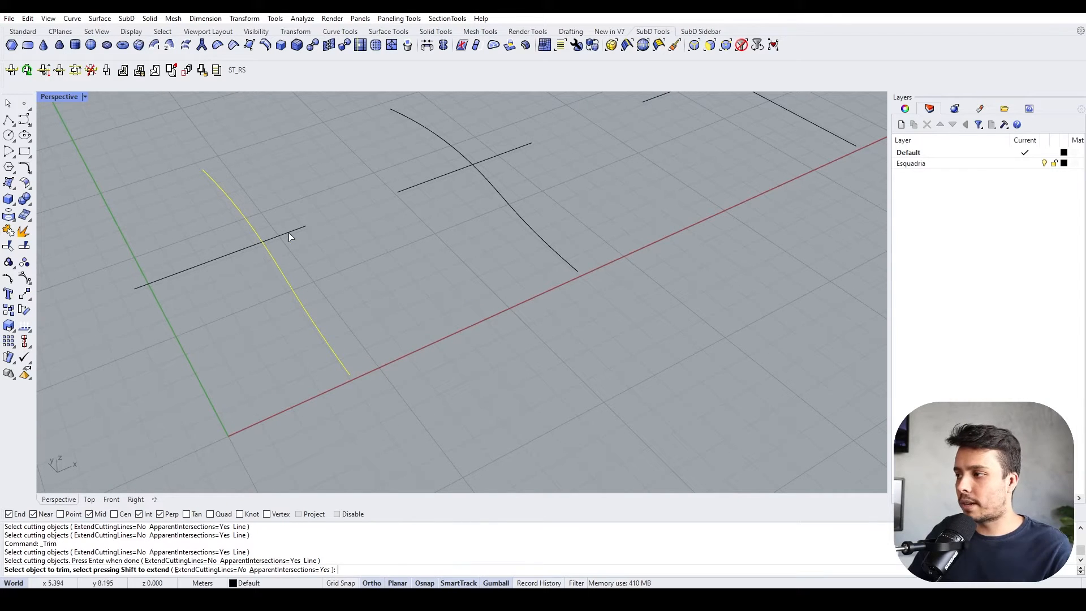
{"action": "left_click", "coordinate": [289, 236]}
{"action": "key", "text": "Return"}
From a different perspective angle, trim the first line's remaining overhang against the same wavy curve again
{"action": "mouse_move", "coordinate": [249, 278]}
{"action": "right_mouse_down"}
{"action": "mouse_move", "coordinate": [257, 198]}
{"action": "mouse_move", "coordinate": [280, 249]}
{"action": "mouse_move", "coordinate": [291, 219]}
{"action": "mouse_move", "coordinate": [291, 270]}
{"action": "mouse_move", "coordinate": [276, 253]}
{"action": "mouse_move", "coordinate": [243, 279]}
{"action": "right_mouse_up"}
{"action": "key", "text": "Return"}
{"action": "left_click", "coordinate": [249, 263]}
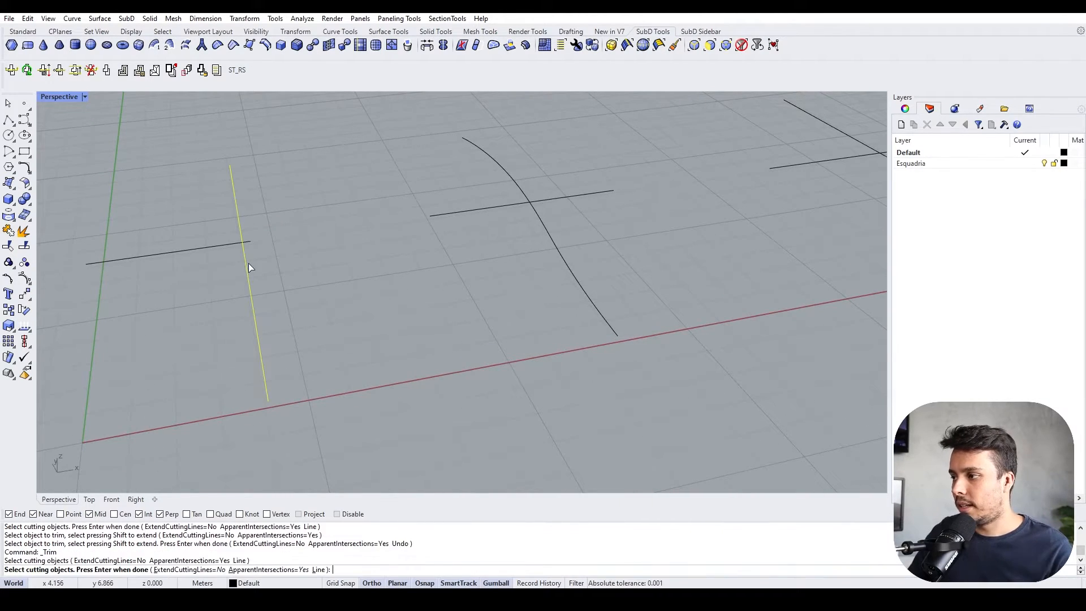
{"action": "key", "text": "Return"}
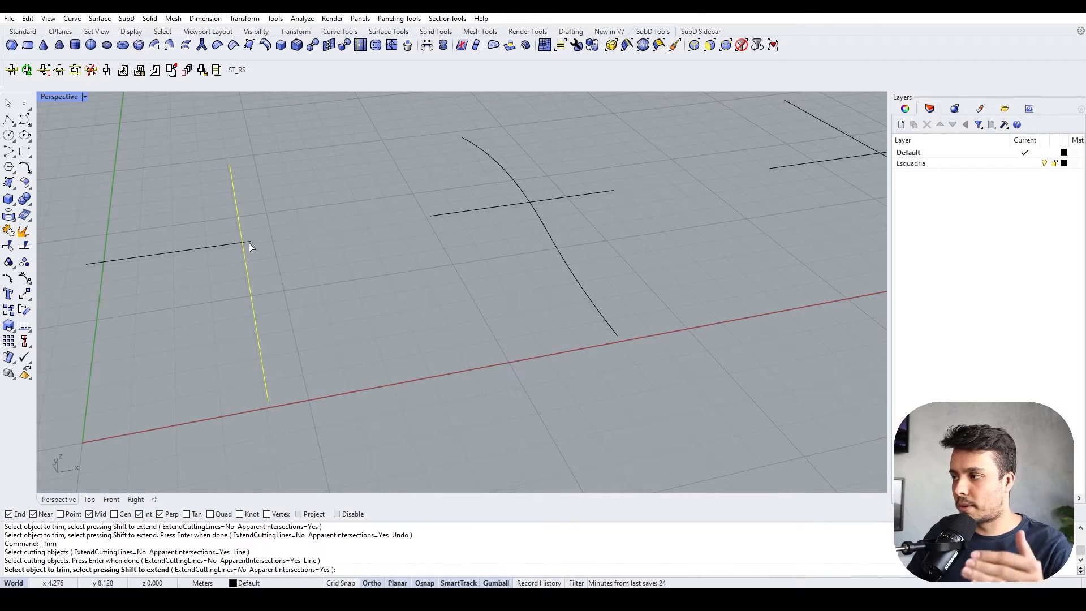
{"action": "left_click", "coordinate": [249, 243]}
{"action": "key", "text": "Return"}
{"action": "right_click_drag", "start_coordinate": [265, 273], "coordinate": [243, 282]}
{"action": "right_click_drag", "start_coordinate": [151, 427], "coordinate": [275, 226]}
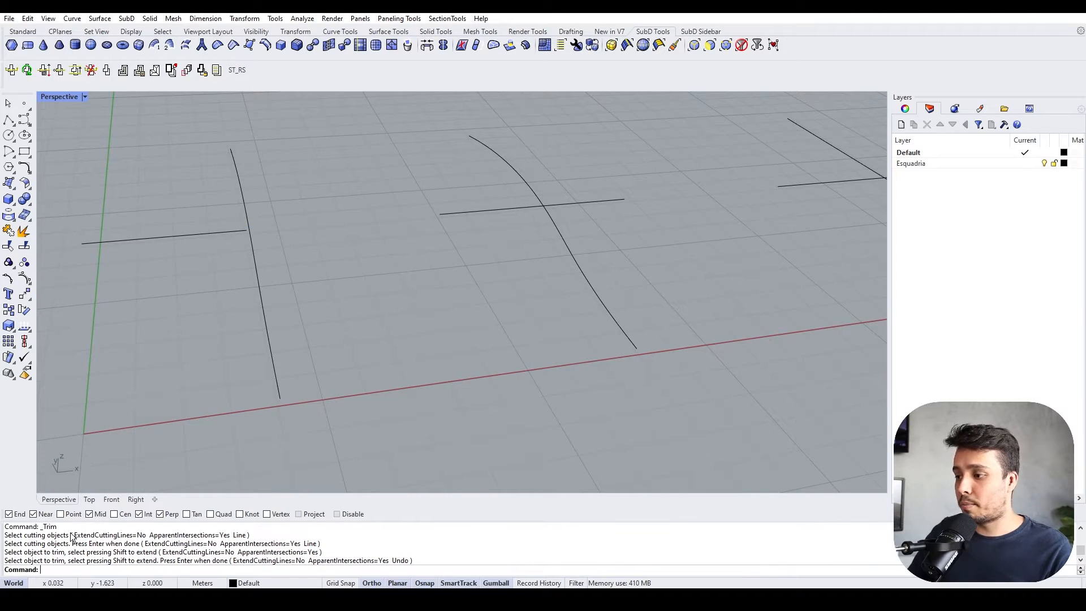
Inspect the first pair's junction in the Top view, comparing the line's trimmed end with the cutting curve
{"action": "left_click", "coordinate": [88, 498]}
{"action": "scroll", "coordinate": [391, 262], "scroll_direction": "down", "scroll_amount": 10}
{"action": "scroll", "coordinate": [159, 262], "scroll_direction": "up", "scroll_amount": 12}
{"action": "scroll", "coordinate": [248, 244], "scroll_direction": "up", "scroll_amount": 3}
{"action": "scroll", "coordinate": [383, 292], "scroll_direction": "up", "scroll_amount": 15}
{"action": "left_click_drag", "start_coordinate": [278, 182], "coordinate": [360, 247]}
{"action": "left_click_drag", "start_coordinate": [282, 188], "coordinate": [366, 267]}
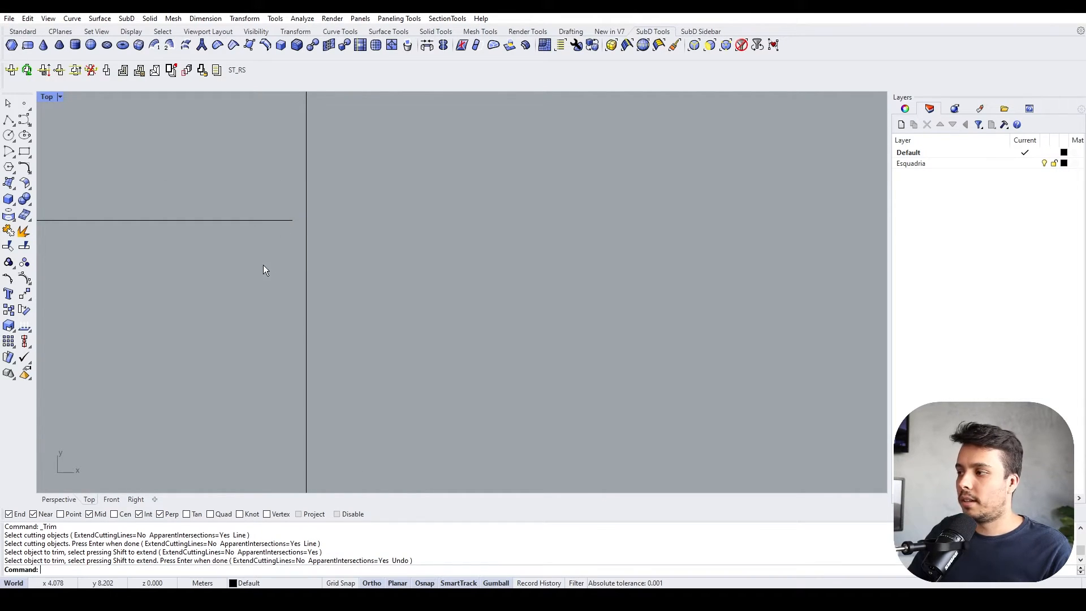
{"action": "left_click_drag", "start_coordinate": [263, 265], "coordinate": [191, 158]}
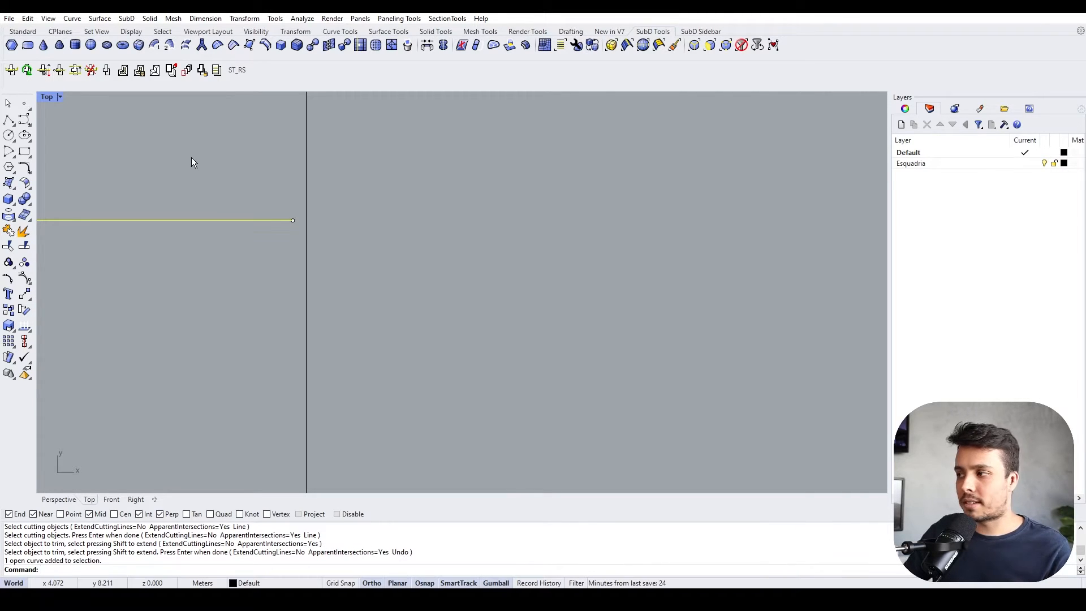
{"action": "scroll", "coordinate": [264, 228], "scroll_direction": "down", "scroll_amount": 8}
{"action": "left_click", "coordinate": [416, 208]}
Turn on the first line's control points and move its end point past the cutting curve
{"action": "scroll", "coordinate": [235, 315], "scroll_direction": "down", "scroll_amount": 8}
{"action": "scroll", "coordinate": [426, 269], "scroll_direction": "down", "scroll_amount": 9}
{"action": "scroll", "coordinate": [393, 276], "scroll_direction": "up", "scroll_amount": 8}
{"action": "scroll", "coordinate": [406, 272], "scroll_direction": "down", "scroll_amount": 12}
{"action": "scroll", "coordinate": [413, 273], "scroll_direction": "up", "scroll_amount": 8}
{"action": "scroll", "coordinate": [375, 231], "scroll_direction": "up", "scroll_amount": 9}
{"action": "left_click", "coordinate": [247, 250]}
{"action": "key", "text": "F10"}
{"action": "left_click_drag", "start_coordinate": [230, 163], "coordinate": [396, 252]}
{"action": "left_click", "coordinate": [416, 311]}
{"action": "scroll", "coordinate": [354, 231], "scroll_direction": "down", "scroll_amount": 8}
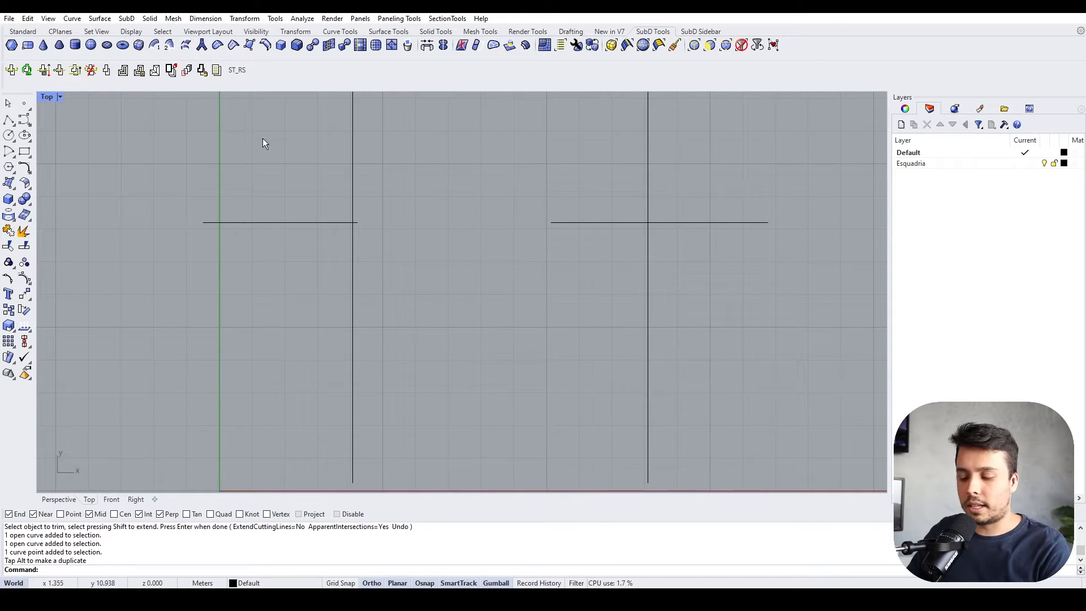
In the Top view, trim the short end of the first line that overhangs the cutting curve
{"action": "type", "text": "trim"}
{"action": "key", "text": "Return"}
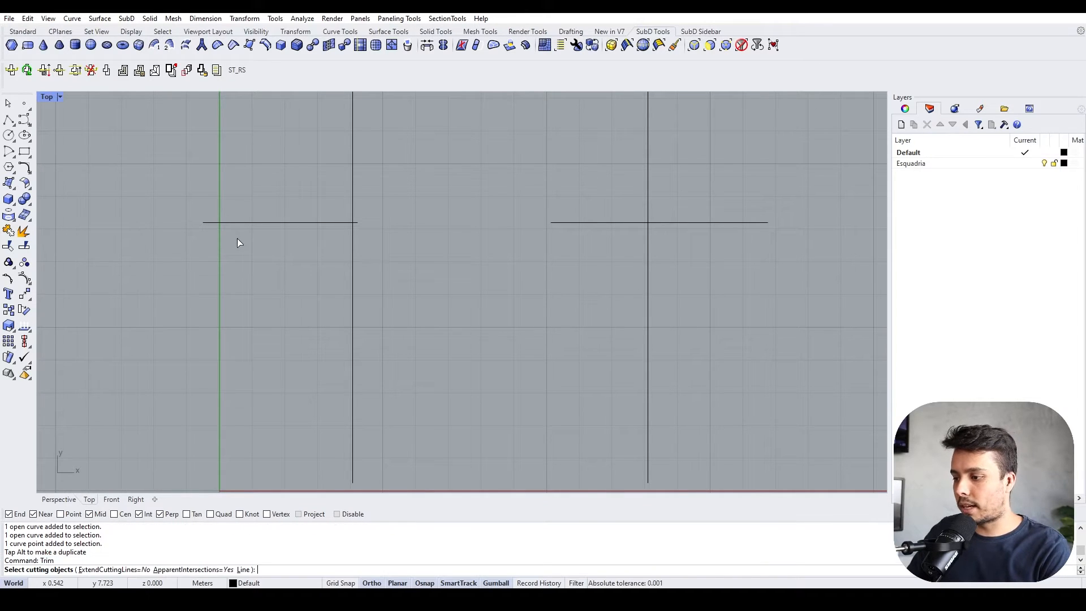
{"action": "scroll", "coordinate": [355, 198], "scroll_direction": "up", "scroll_amount": 6}
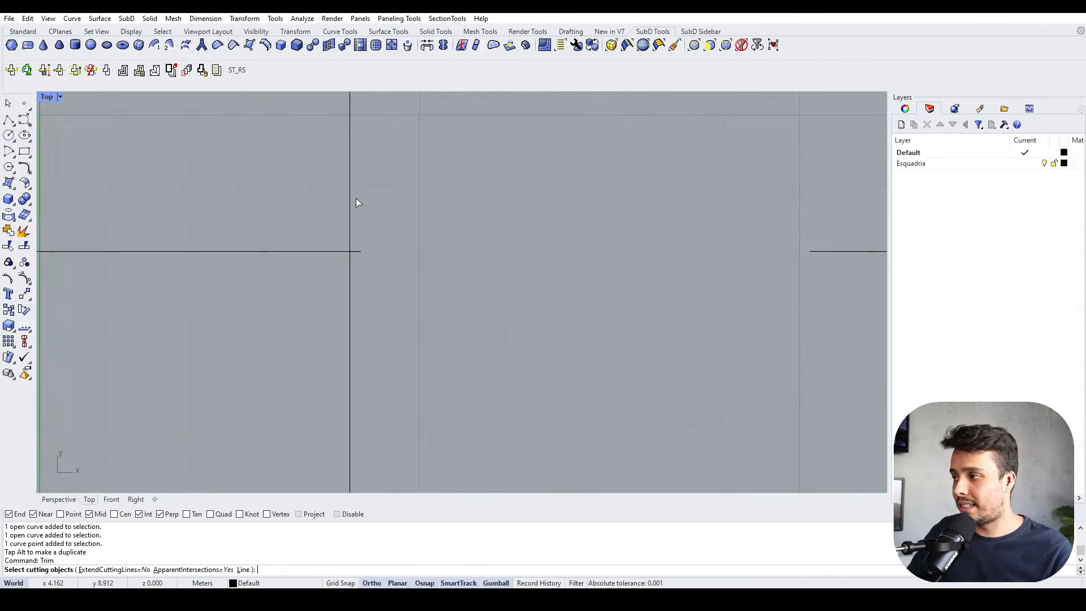
{"action": "left_click", "coordinate": [340, 370]}
{"action": "key", "text": "Return"}
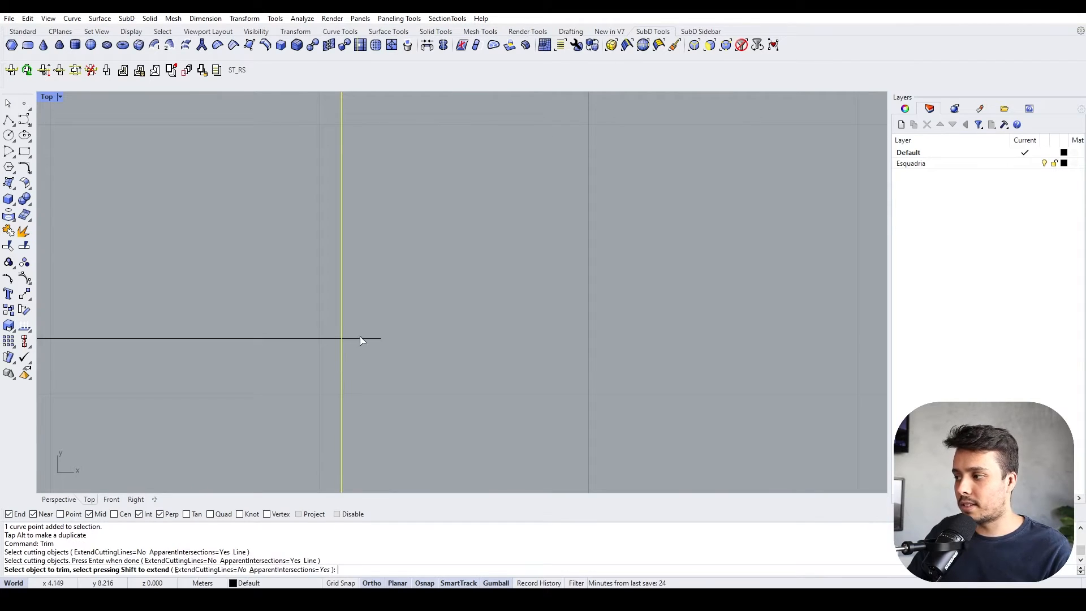
{"action": "left_click", "coordinate": [364, 340]}
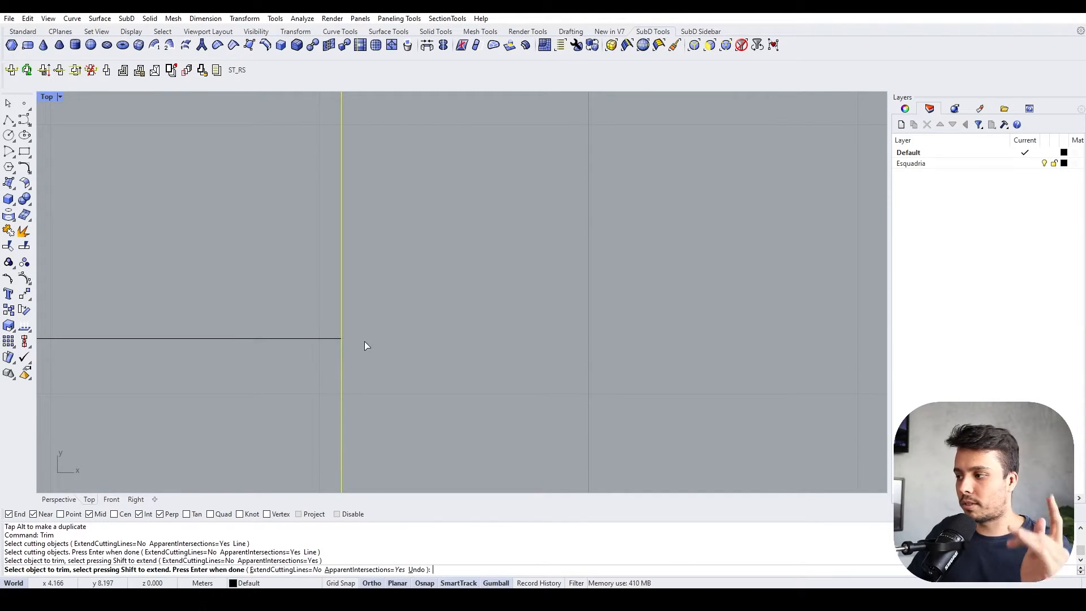
{"action": "key", "text": "Return"}
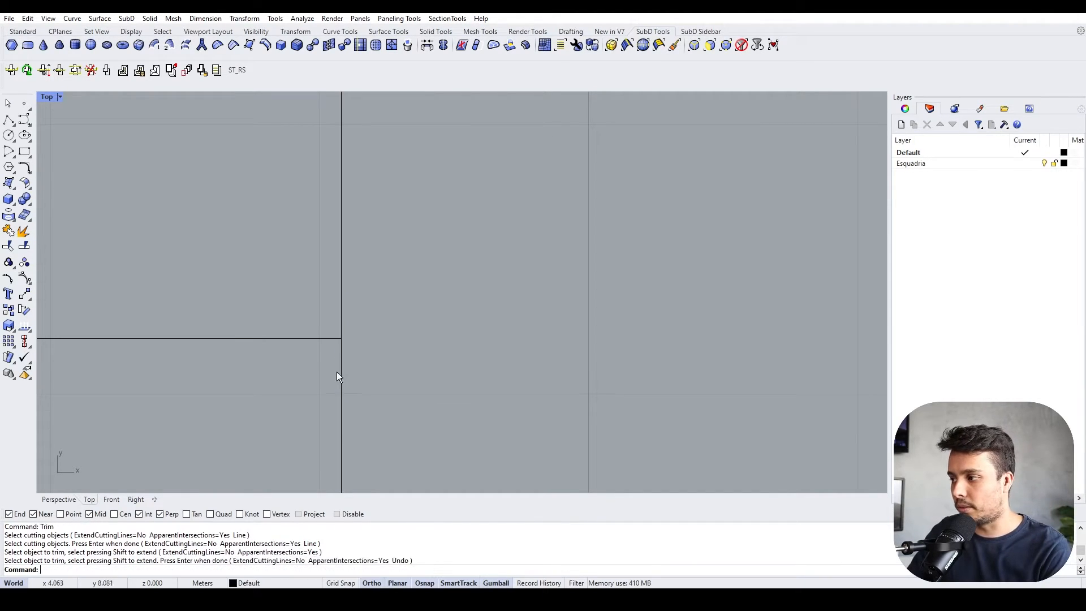
Try to split the second pair's crossing curves against each other in the perspective view
{"action": "scroll", "coordinate": [266, 267], "scroll_direction": "down", "scroll_amount": 6}
{"action": "scroll", "coordinate": [353, 272], "scroll_direction": "up", "scroll_amount": 7}
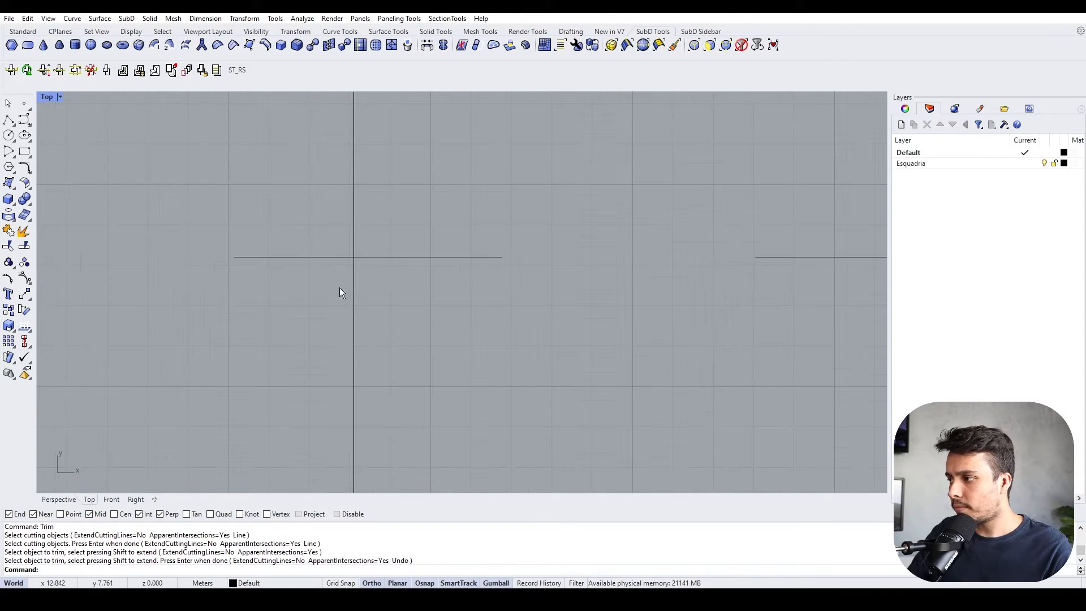
{"action": "left_click", "coordinate": [24, 246]}
{"action": "left_click", "coordinate": [59, 499]}
{"action": "left_click", "coordinate": [418, 283]}
{"action": "left_click", "coordinate": [427, 264]}
{"action": "key", "text": "Return"}
{"action": "key", "text": "Return"}
{"action": "key", "text": "Return"}
{"action": "left_click", "coordinate": [423, 292]}
{"action": "key", "text": "Return"}
{"action": "left_click", "coordinate": [425, 264]}
{"action": "key", "text": "Return"}
Examine the second curve pair from several angles to check whether the wavy curve and straight line really intersect
{"action": "left_click_drag", "start_coordinate": [405, 366], "coordinate": [373, 230]}
{"action": "left_click", "coordinate": [448, 204]}
{"action": "left_click_drag", "start_coordinate": [357, 298], "coordinate": [310, 219]}
{"action": "right_click_drag", "start_coordinate": [437, 202], "coordinate": [328, 350]}
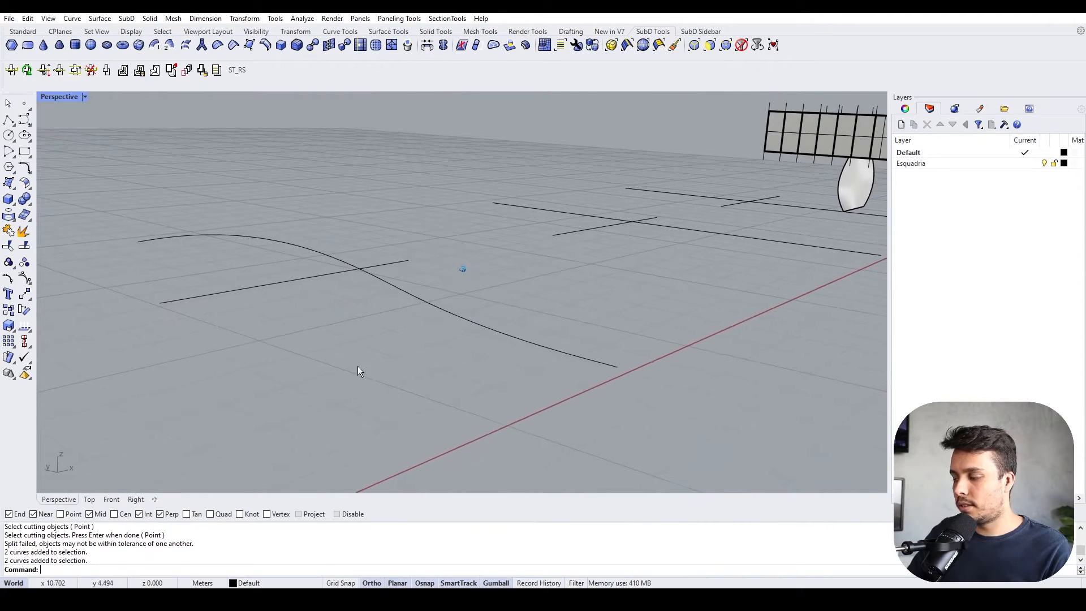
{"action": "left_click_drag", "start_coordinate": [328, 350], "coordinate": [246, 195]}
{"action": "right_click_drag", "start_coordinate": [396, 192], "coordinate": [358, 223]}
{"action": "left_click", "coordinate": [392, 185]}
{"action": "right_click_drag", "start_coordinate": [391, 184], "coordinate": [392, 295]}
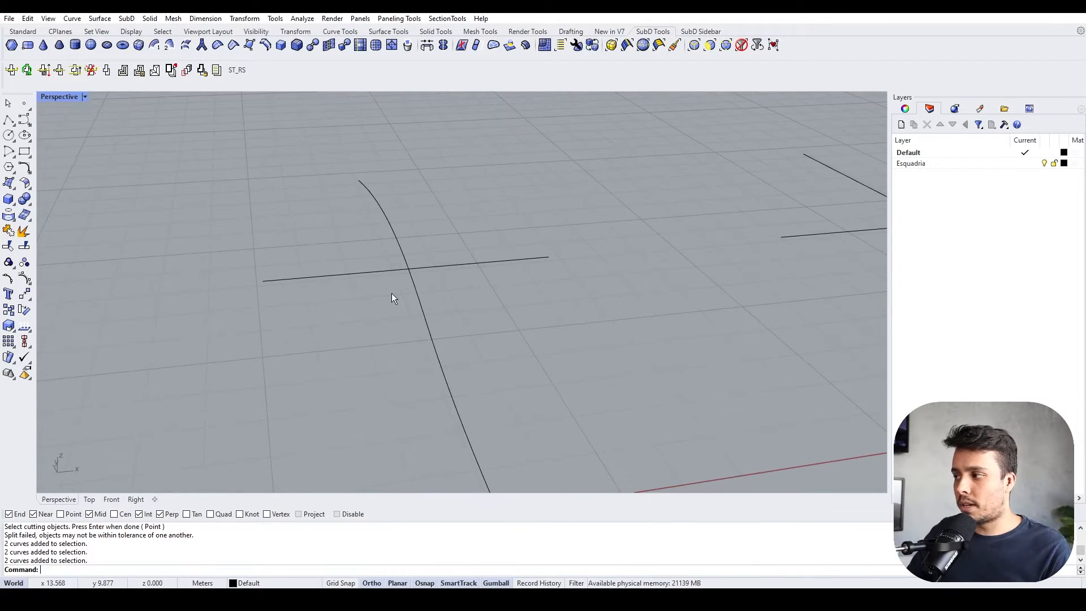
{"action": "left_click_drag", "start_coordinate": [551, 326], "coordinate": [281, 177]}
{"action": "right_click_drag", "start_coordinate": [281, 176], "coordinate": [530, 277]}
{"action": "left_click_drag", "start_coordinate": [775, 375], "coordinate": [294, 166]}
{"action": "mouse_move", "coordinate": [323, 162]}
{"action": "right_mouse_down"}
{"action": "mouse_move", "coordinate": [330, 173]}
{"action": "mouse_move", "coordinate": [299, 225]}
{"action": "mouse_move", "coordinate": [187, 187]}
{"action": "right_mouse_up"}
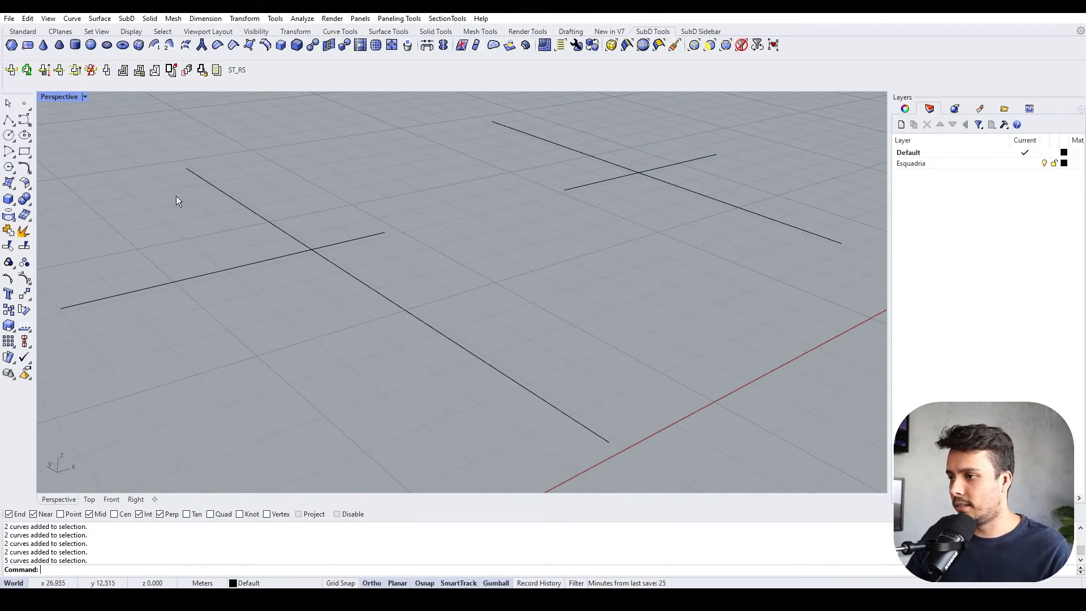
Trim the third pair's shorter line beyond the crossing, using the long straight line as the cutting object
{"action": "left_click", "coordinate": [8, 246]}
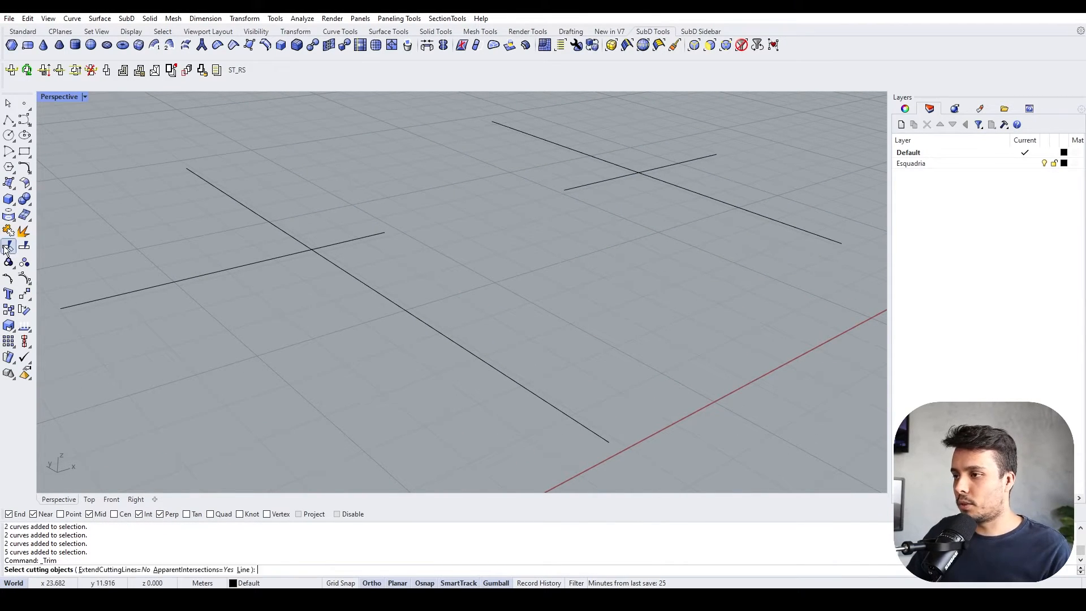
{"action": "left_click", "coordinate": [332, 260]}
{"action": "key", "text": "Return"}
{"action": "left_click", "coordinate": [346, 243]}
{"action": "key", "text": "Return"}
Check the third pair's trimmed junction from several angles, and inspect the crossing of the fourth pair
{"action": "left_click_drag", "start_coordinate": [338, 213], "coordinate": [264, 291]}
{"action": "left_click", "coordinate": [291, 342]}
{"action": "right_click_drag", "start_coordinate": [345, 328], "coordinate": [345, 322]}
{"action": "left_click_drag", "start_coordinate": [345, 322], "coordinate": [276, 210]}
{"action": "right_click_drag", "start_coordinate": [276, 210], "coordinate": [317, 331]}
{"action": "left_click", "coordinate": [317, 330]}
{"action": "left_click_drag", "start_coordinate": [318, 330], "coordinate": [224, 236]}
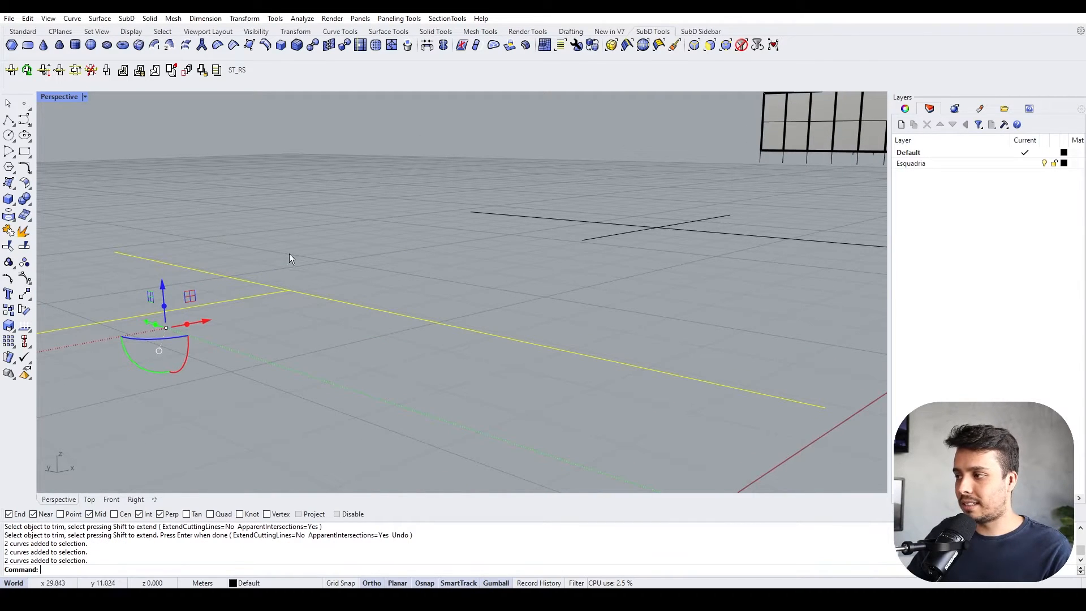
{"action": "right_click_drag", "start_coordinate": [289, 254], "coordinate": [286, 269]}
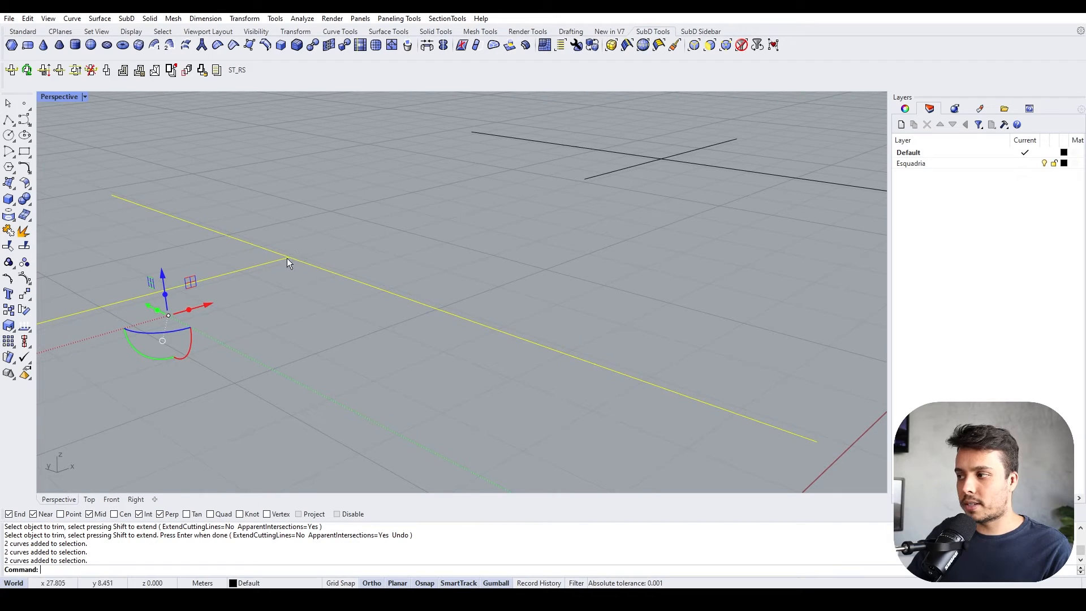
{"action": "right_click_drag", "start_coordinate": [346, 249], "coordinate": [339, 268]}
{"action": "left_click_drag", "start_coordinate": [334, 209], "coordinate": [212, 291]}
{"action": "right_click_drag", "start_coordinate": [306, 272], "coordinate": [237, 374]}
{"action": "right_click_drag", "start_coordinate": [498, 305], "coordinate": [472, 328]}
{"action": "left_click", "coordinate": [472, 328]}
{"action": "right_click_drag", "start_coordinate": [532, 237], "coordinate": [431, 239]}
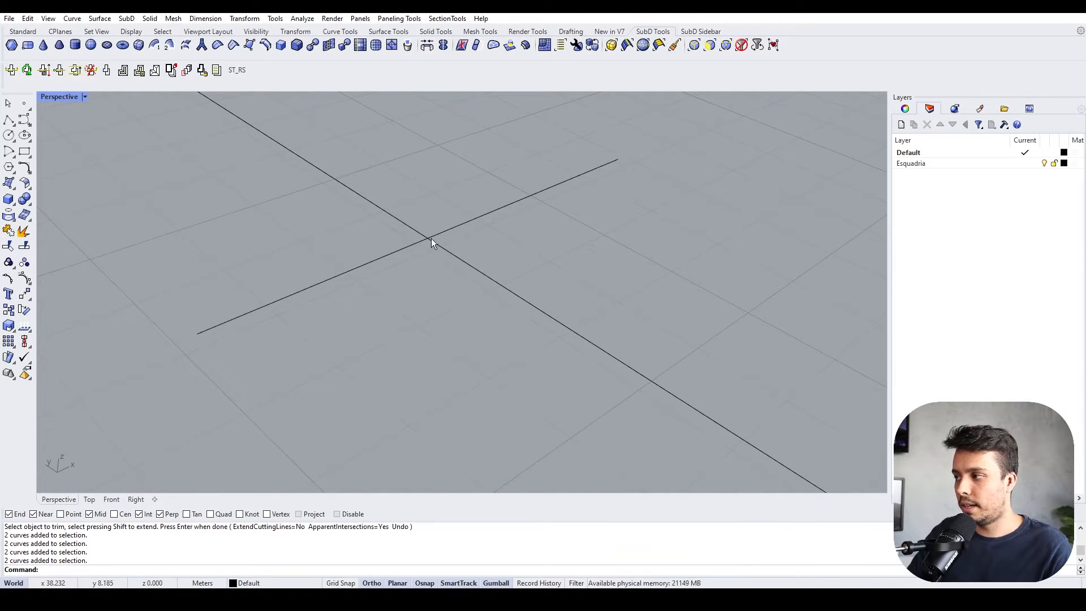
{"action": "left_click", "coordinate": [431, 239]}
{"action": "left_click_drag", "start_coordinate": [378, 315], "coordinate": [467, 200]}
{"action": "left_click_drag", "start_coordinate": [446, 295], "coordinate": [354, 192]}
{"action": "left_click", "coordinate": [314, 390]}
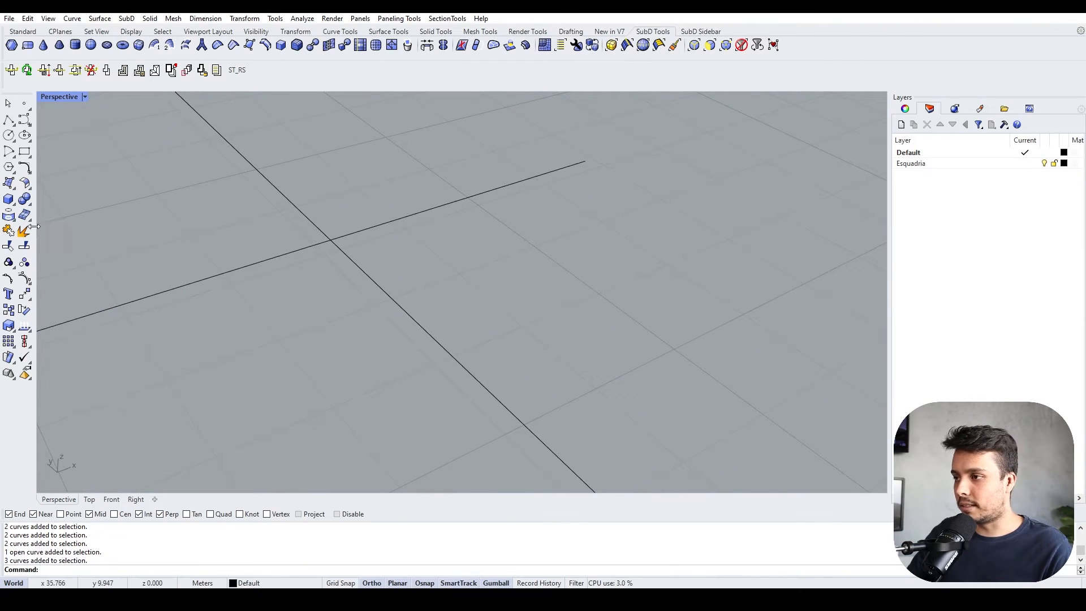
{"action": "left_click", "coordinate": [25, 247]}
{"action": "left_click", "coordinate": [347, 255]}
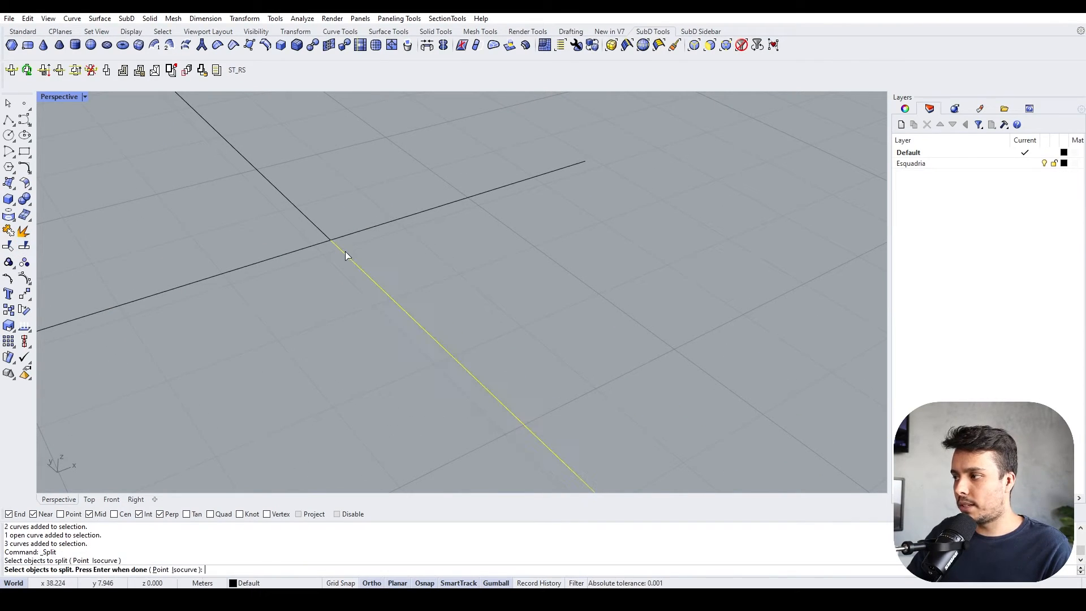
{"action": "key", "text": "Escape"}
Delete the nearer half of the fourth pair's long line and stretch the remaining piece's end point past the crossing
{"action": "key", "text": "Delete"}
{"action": "left_click", "coordinate": [363, 217]}
{"action": "left_click", "coordinate": [388, 239]}
{"action": "left_click_drag", "start_coordinate": [365, 217], "coordinate": [430, 277]}
{"action": "key", "text": "Escape"}
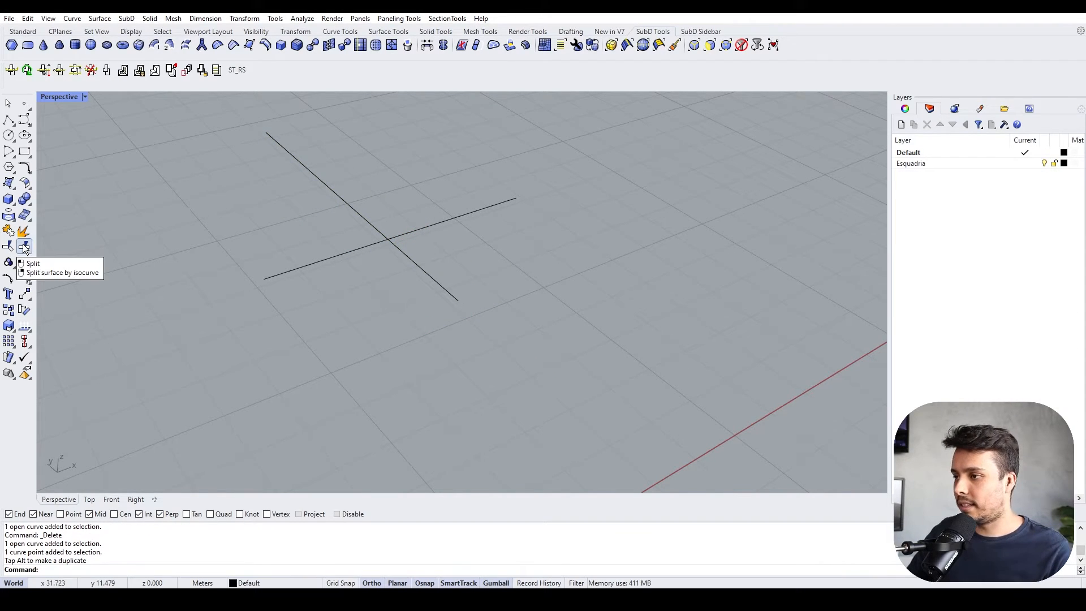
Split the fourth pair's stretched line at the crossing, using the other line as the cutting object
{"action": "left_click", "coordinate": [25, 248]}
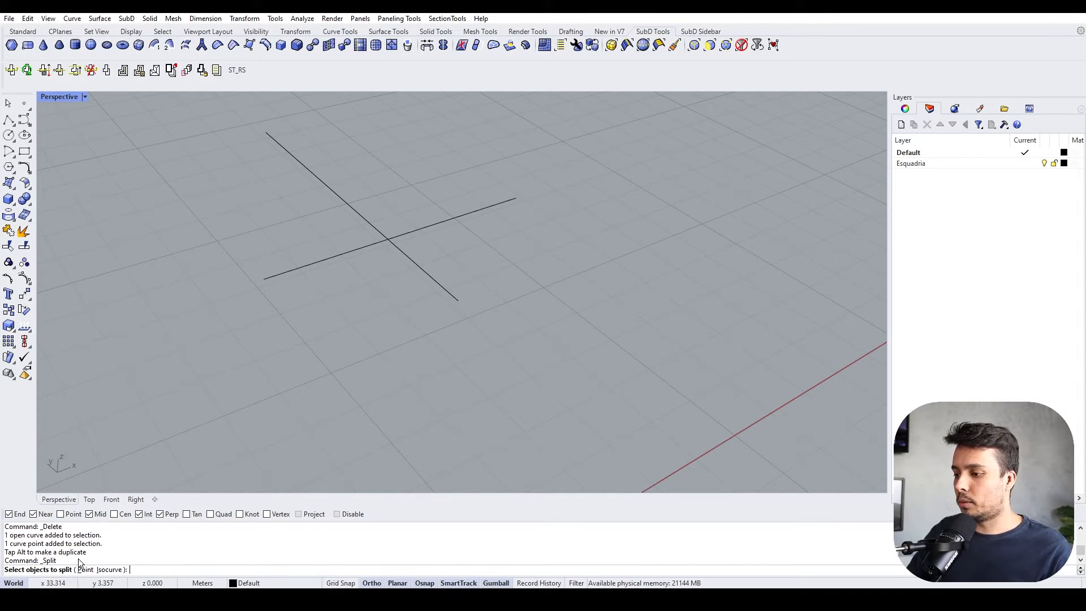
{"action": "left_click", "coordinate": [406, 253]}
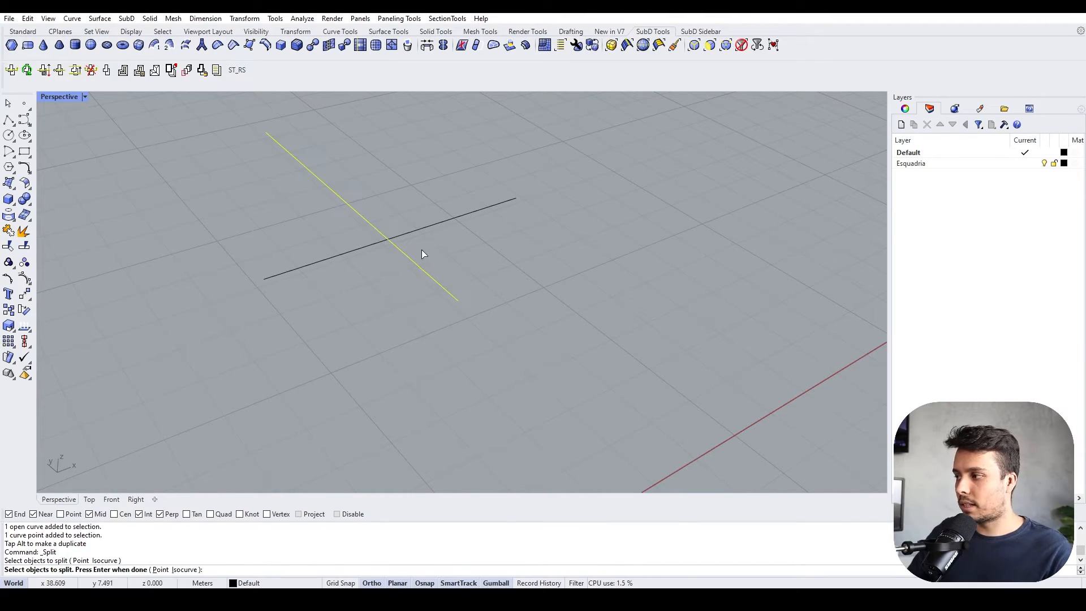
{"action": "key", "text": "Return"}
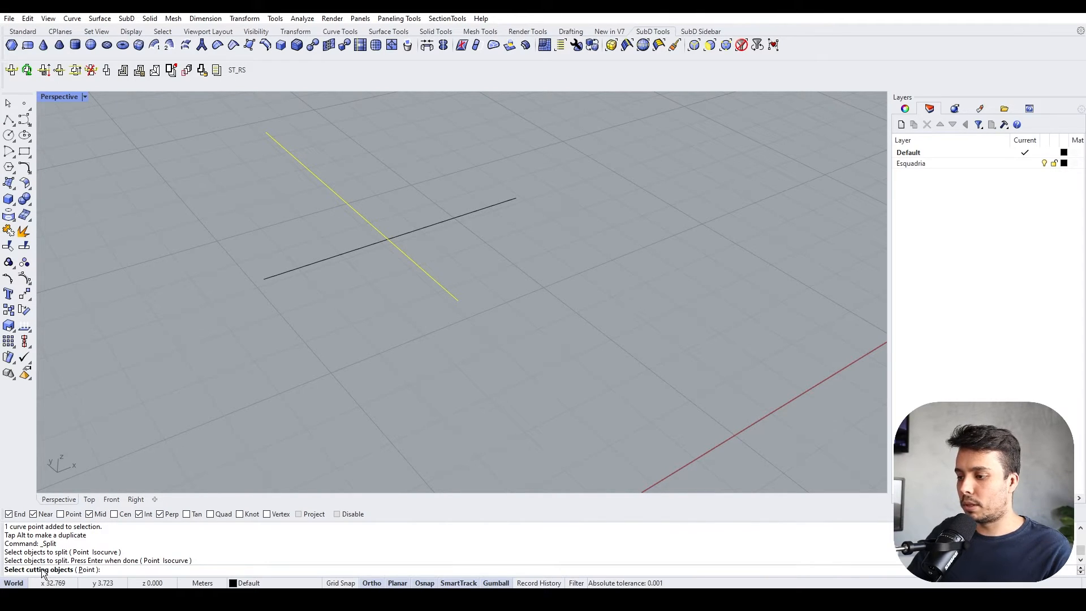
{"action": "left_click", "coordinate": [420, 227]}
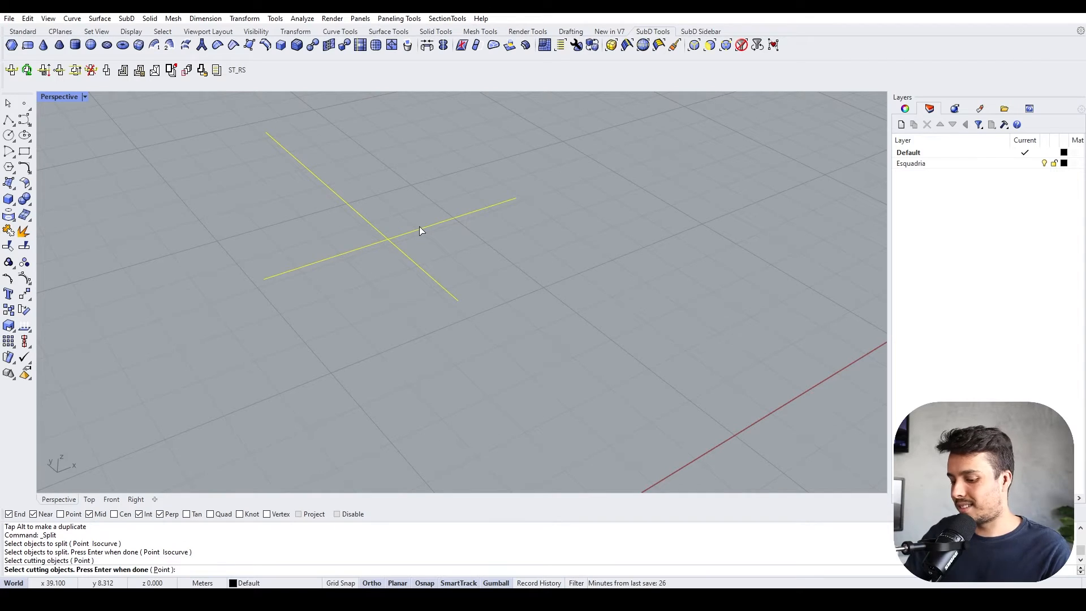
{"action": "key", "text": "Return"}
Select the split line's pieces one at a time to check where the line is divided
{"action": "left_click", "coordinate": [404, 253]}
{"action": "left_click", "coordinate": [382, 221]}
{"action": "left_click", "coordinate": [365, 219]}
{"action": "left_click", "coordinate": [386, 238]}
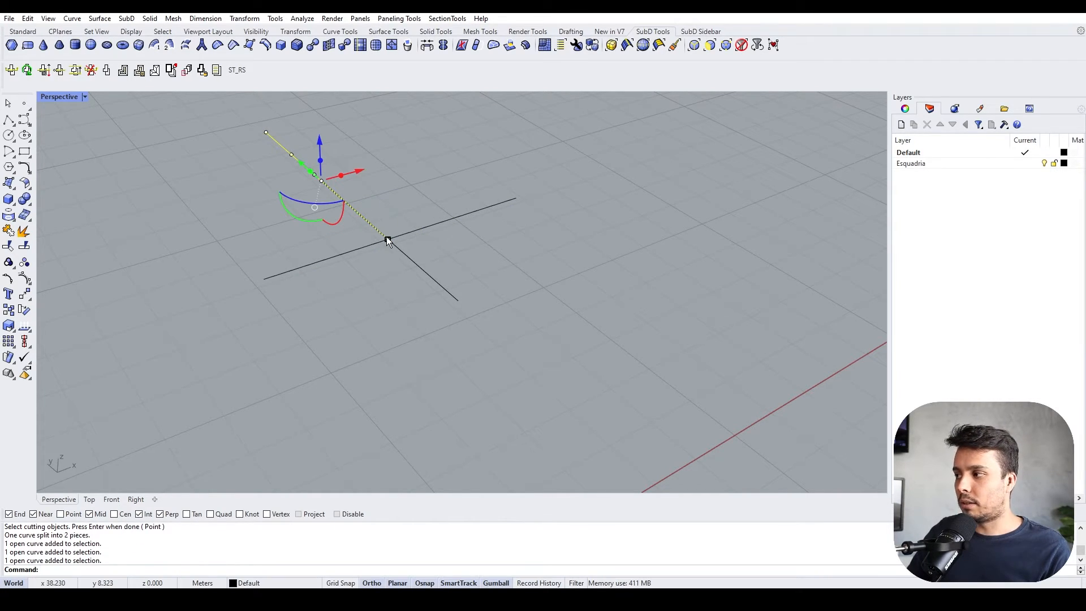
{"action": "left_click", "coordinate": [383, 289]}
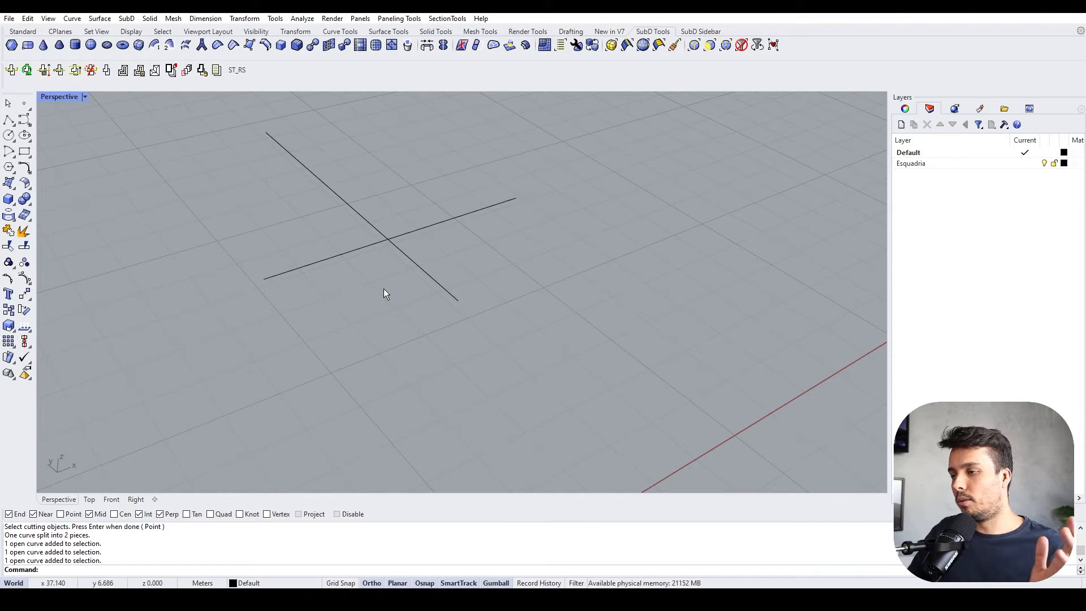
{"action": "left_click", "coordinate": [413, 261]}
{"action": "left_click_drag", "start_coordinate": [475, 282], "coordinate": [431, 289]}
{"action": "left_click_drag", "start_coordinate": [414, 189], "coordinate": [333, 211]}
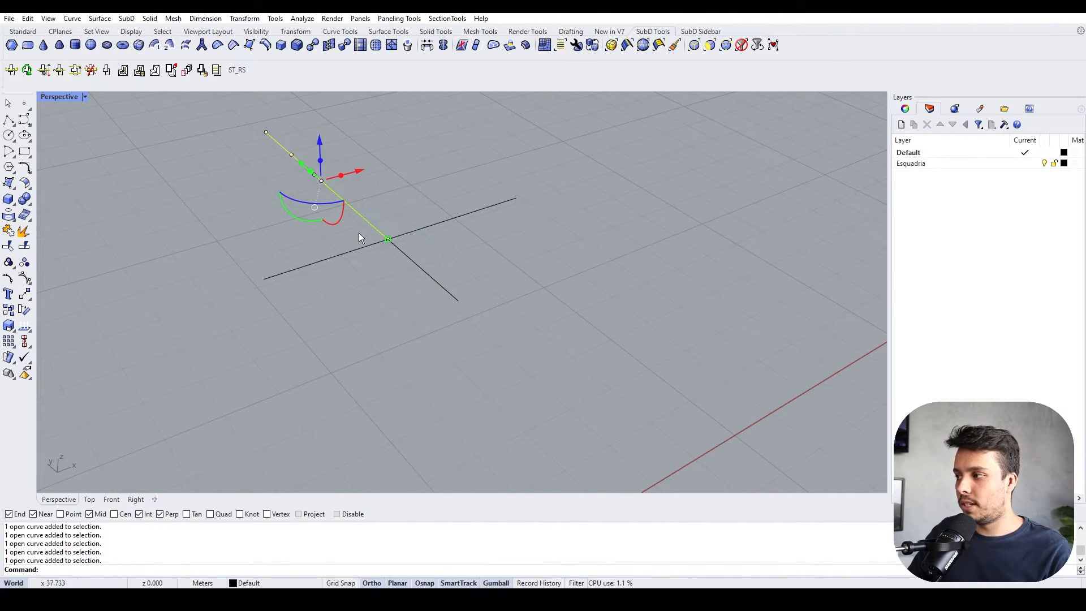
{"action": "left_click", "coordinate": [381, 260]}
{"action": "left_click", "coordinate": [417, 264]}
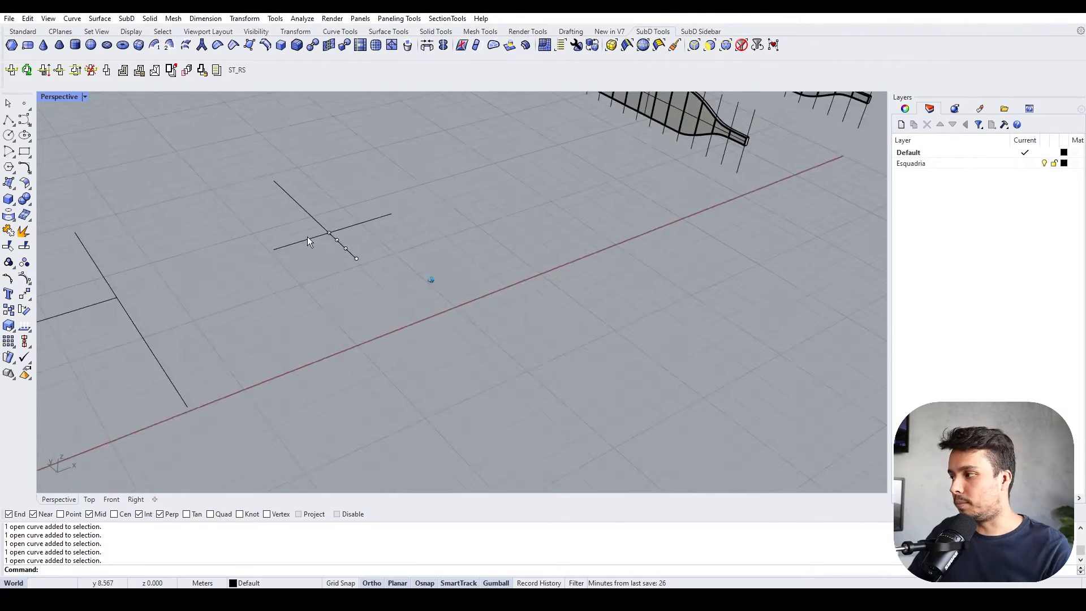
Create a planar surface from the closed outline curve of the nearer ribbed frame, and show the object properties
{"action": "right_click_drag", "start_coordinate": [505, 279], "coordinate": [374, 281]}
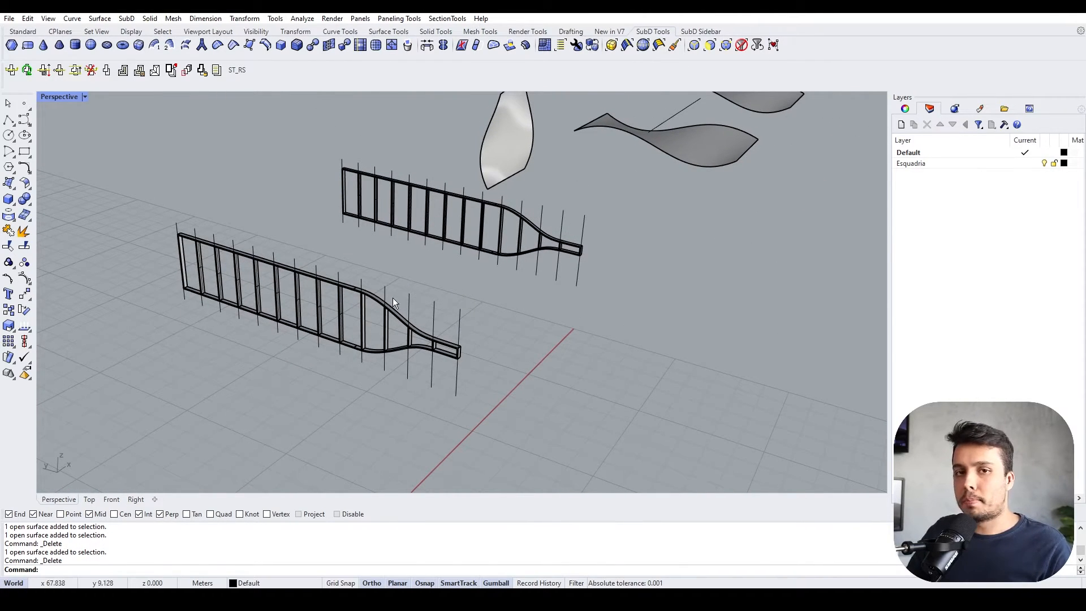
{"action": "right_click_drag", "start_coordinate": [423, 313], "coordinate": [481, 293]}
{"action": "left_click_drag", "start_coordinate": [147, 250], "coordinate": [659, 424]}
{"action": "left_click", "coordinate": [660, 424]}
{"action": "scroll", "coordinate": [548, 375], "scroll_direction": "up", "scroll_amount": 8}
{"action": "right_click_drag", "start_coordinate": [548, 375], "coordinate": [568, 307]}
{"action": "left_click", "coordinate": [568, 307]}
{"action": "left_click", "coordinate": [13, 187]}
{"action": "left_click", "coordinate": [42, 191]}
{"action": "left_click", "coordinate": [510, 286]}
{"action": "right_click_drag", "start_coordinate": [430, 328], "coordinate": [141, 156]}
{"action": "left_click", "coordinate": [905, 108]}
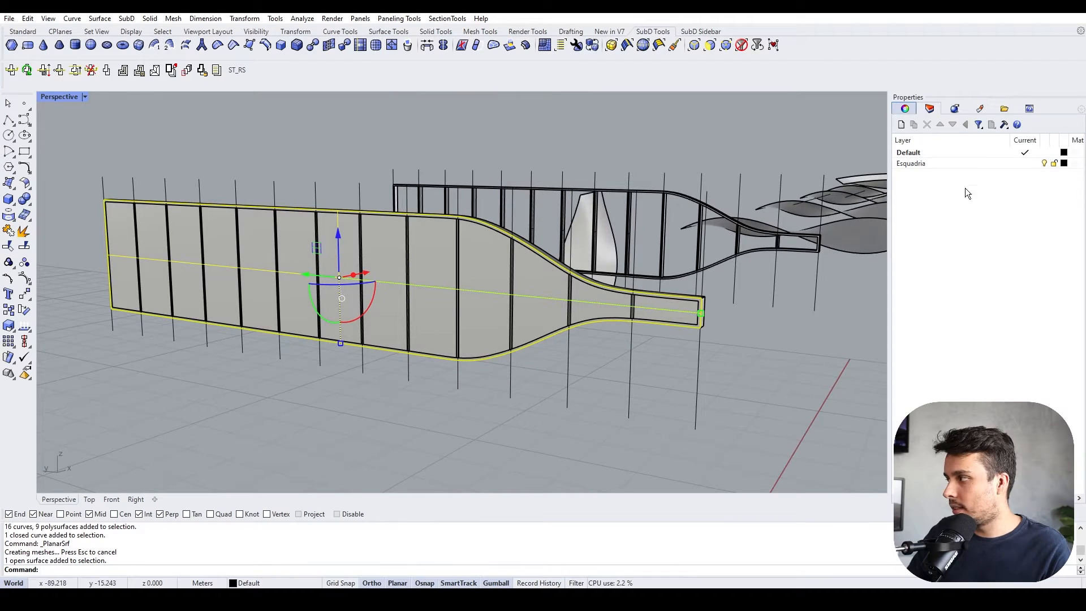
{"action": "left_click", "coordinate": [676, 440]}
{"action": "right_click_drag", "start_coordinate": [677, 440], "coordinate": [569, 328]}
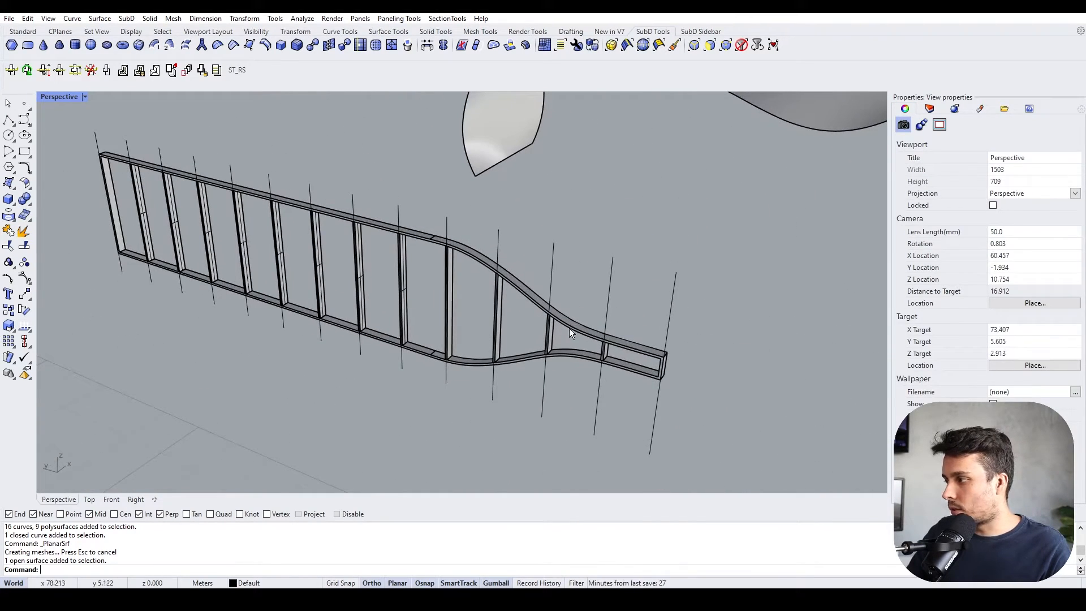
Create a planar surface from the closed outline curve of the second ribbed frame
{"action": "left_click", "coordinate": [570, 325]}
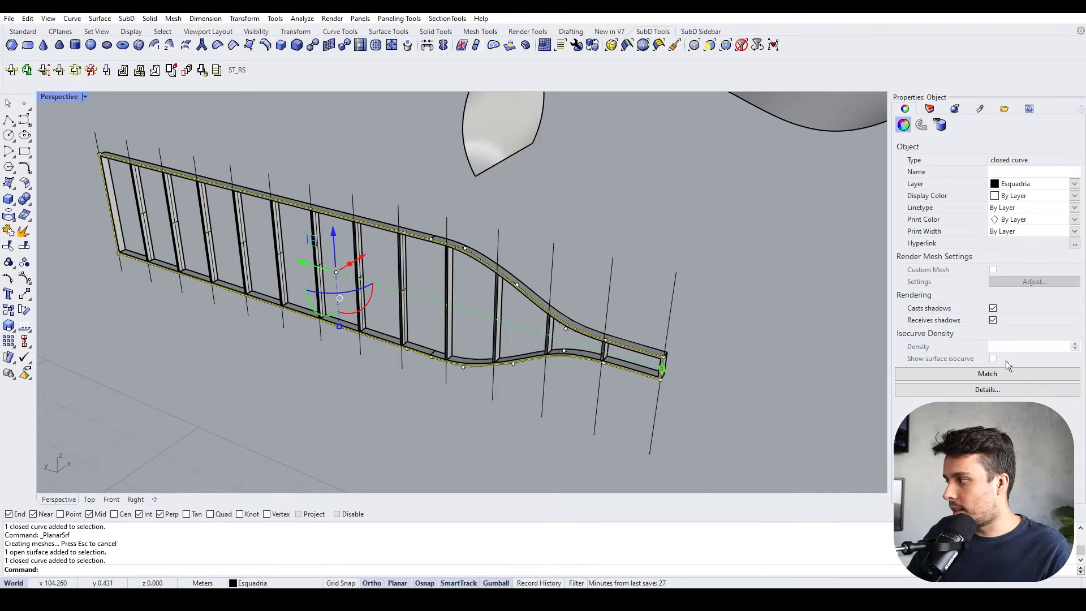
{"action": "left_click", "coordinate": [12, 187]}
{"action": "left_click", "coordinate": [39, 190]}
{"action": "scroll", "coordinate": [532, 221], "scroll_direction": "down", "scroll_amount": 5}
{"action": "scroll", "coordinate": [492, 265], "scroll_direction": "up", "scroll_amount": 3}
Turn off the surface isocurve display on the new planar surfaces of both frames
{"action": "left_click", "coordinate": [525, 256]}
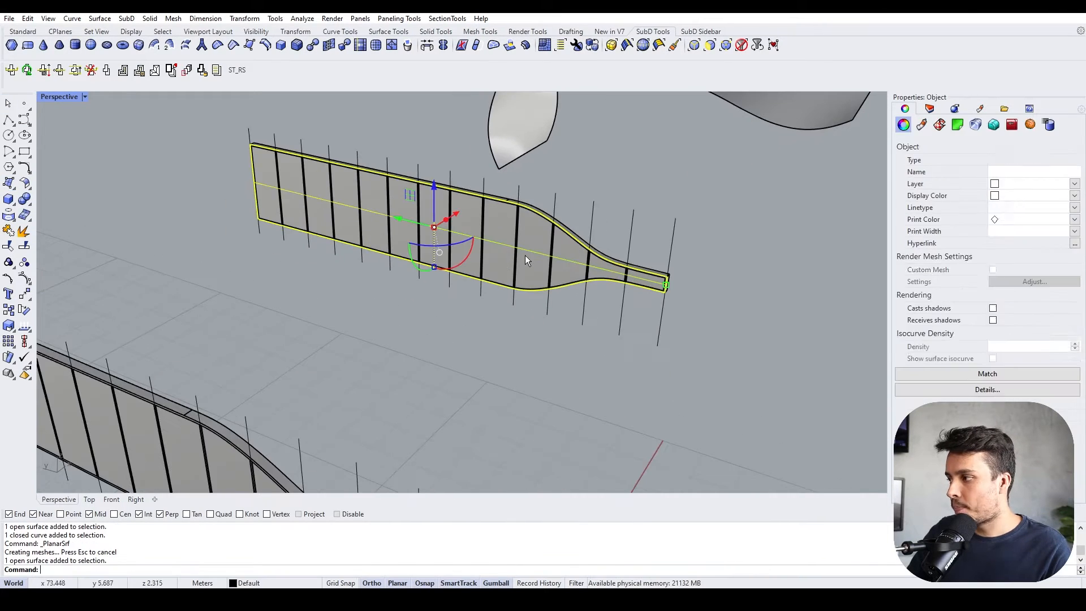
{"action": "left_click", "coordinate": [993, 358]}
{"action": "right_click_drag", "start_coordinate": [474, 378], "coordinate": [594, 249], "text": "shift"}
{"action": "scroll", "coordinate": [474, 372], "scroll_direction": "down", "scroll_amount": 2}
{"action": "left_click", "coordinate": [406, 465]}
{"action": "scroll", "coordinate": [421, 391], "scroll_direction": "up", "scroll_amount": 3}
{"action": "left_click", "coordinate": [453, 260]}
{"action": "scroll", "coordinate": [396, 254], "scroll_direction": "up", "scroll_amount": 2}
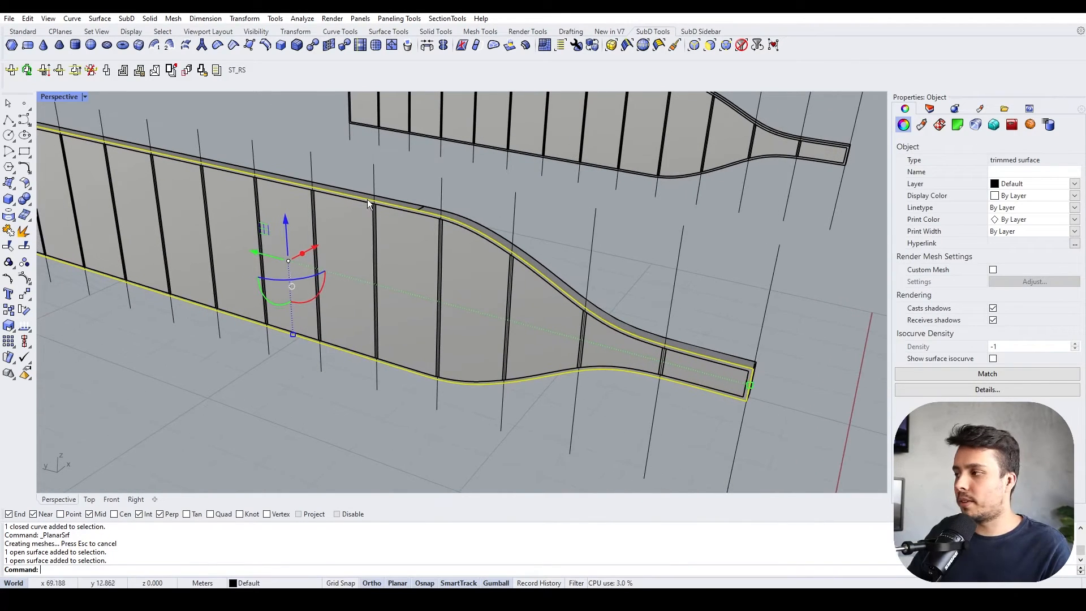
{"action": "key", "text": "Escape"}
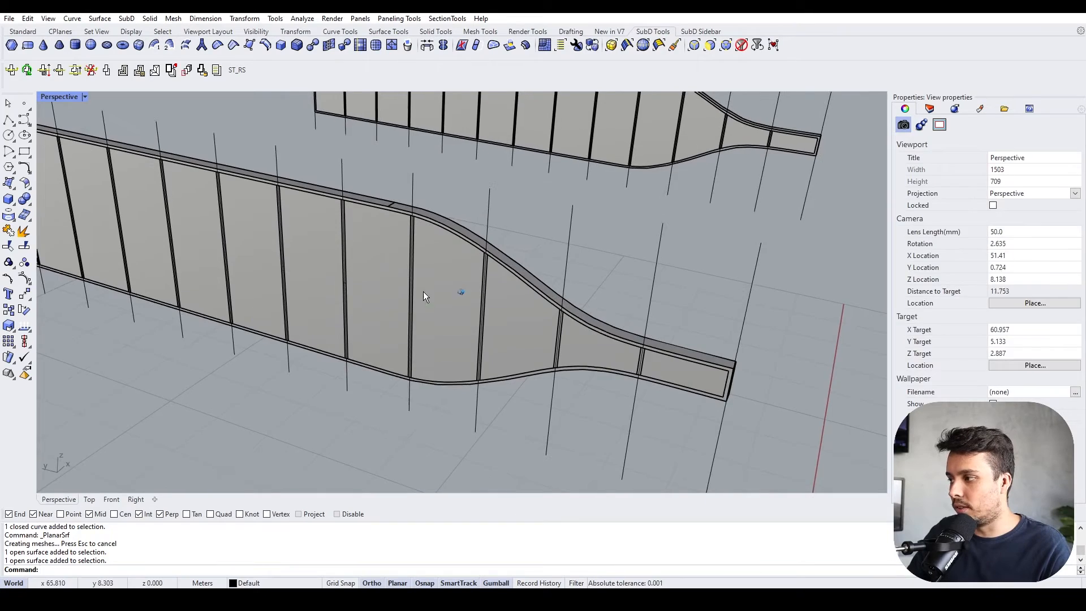
Trim the nearer frame's planar surface on the narrow-end side, using one mid-frame vertical line as the cutting object
{"action": "left_click", "coordinate": [427, 297]}
{"action": "left_click", "coordinate": [514, 202]}
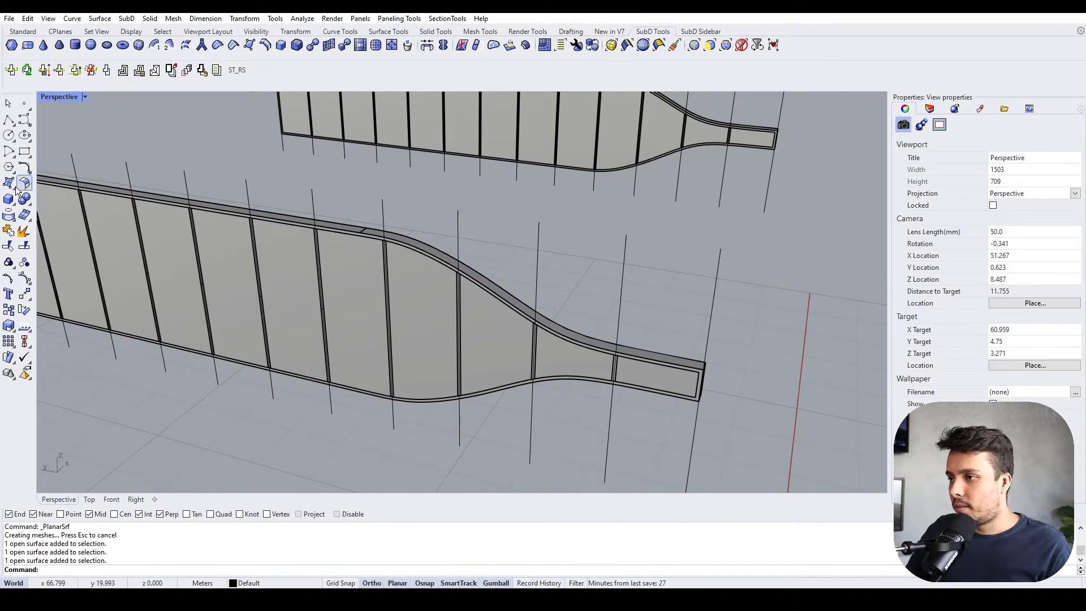
{"action": "left_click", "coordinate": [8, 246]}
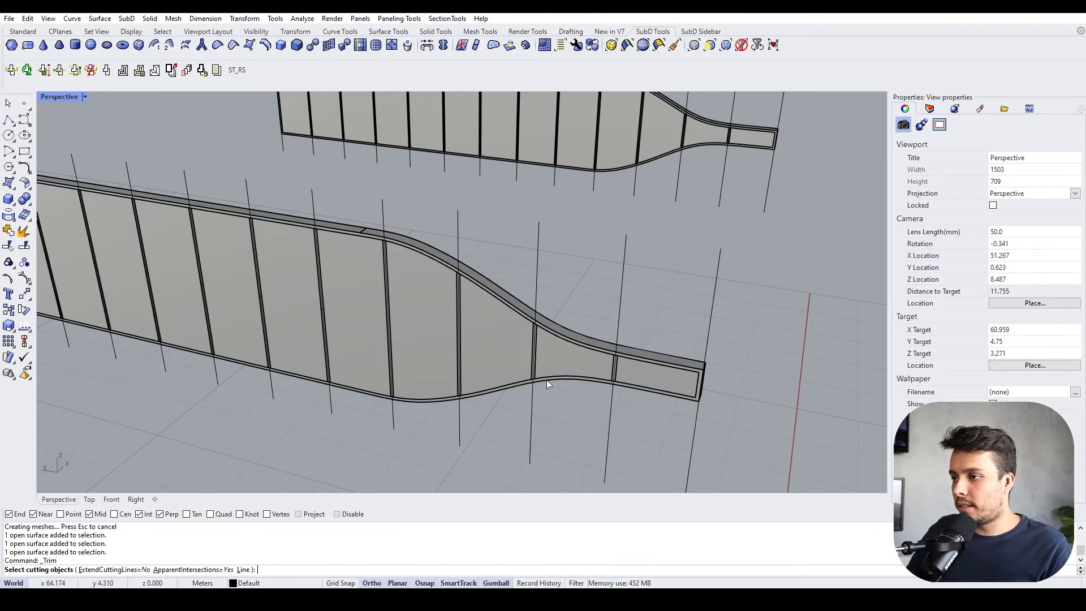
{"action": "left_click", "coordinate": [313, 199]}
{"action": "scroll", "coordinate": [315, 201], "scroll_direction": "down", "scroll_amount": 1}
{"action": "scroll", "coordinate": [314, 201], "scroll_direction": "down", "scroll_amount": 1}
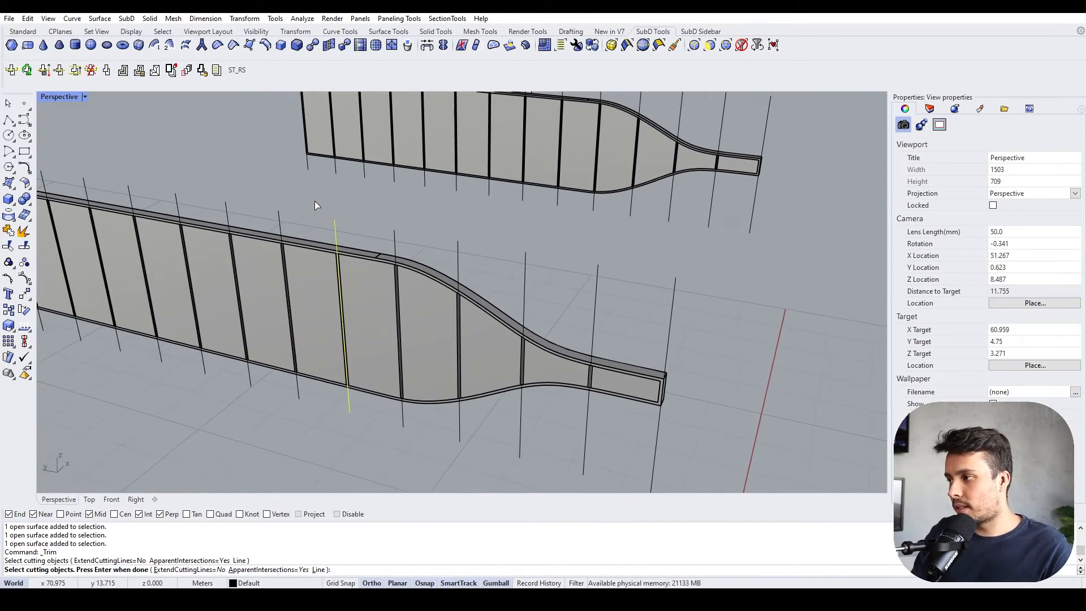
{"action": "key", "text": "Return"}
{"action": "scroll", "coordinate": [314, 201], "scroll_direction": "down", "scroll_amount": 1}
{"action": "left_click", "coordinate": [370, 306]}
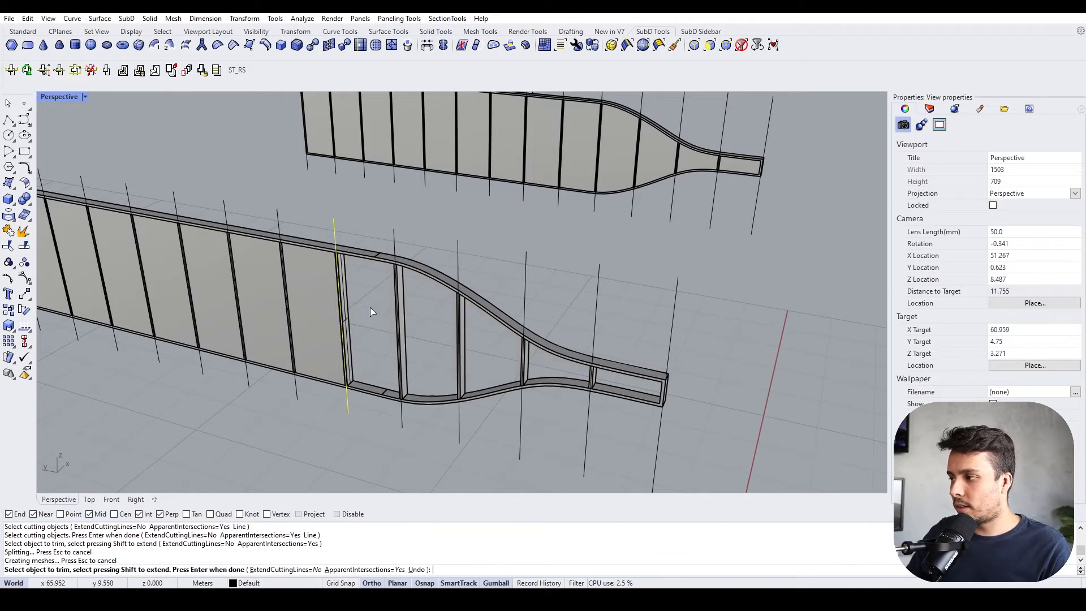
{"action": "scroll", "coordinate": [381, 306], "scroll_direction": "up", "scroll_amount": 1}
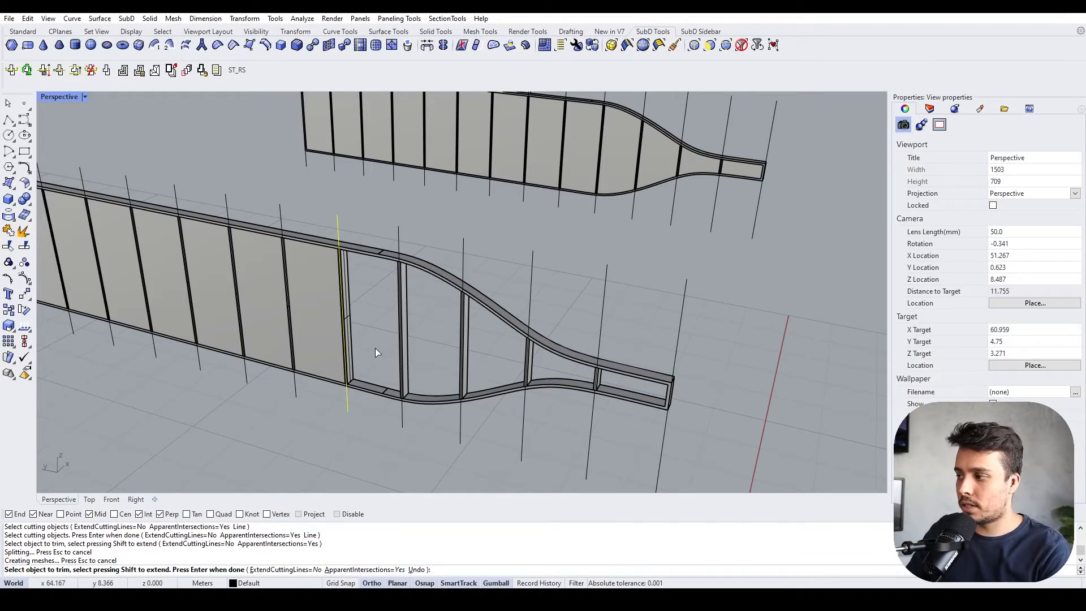
{"action": "key", "text": "Return"}
Examine the nearer frame's trimmed surface and its cutting line from several angles
{"action": "scroll", "coordinate": [419, 318], "scroll_direction": "down", "scroll_amount": 5}
{"action": "scroll", "coordinate": [418, 318], "scroll_direction": "up", "scroll_amount": 6}
{"action": "right_click_drag", "start_coordinate": [383, 318], "coordinate": [375, 293]}
{"action": "left_click", "coordinate": [342, 316]}
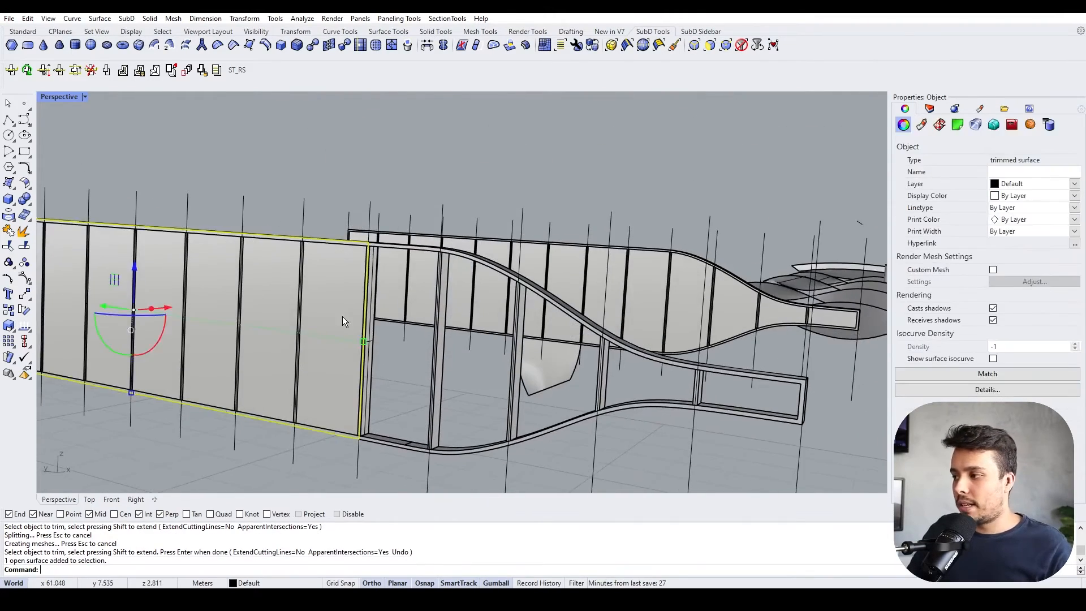
{"action": "left_click", "coordinate": [309, 290]}
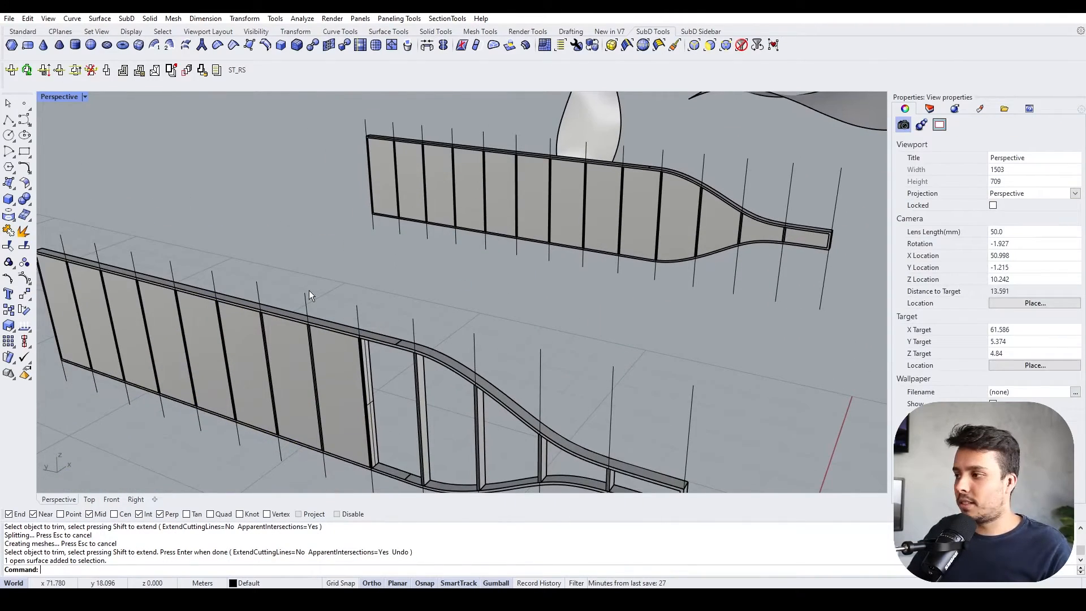
{"action": "right_click_drag", "start_coordinate": [328, 481], "coordinate": [327, 465], "text": "shift"}
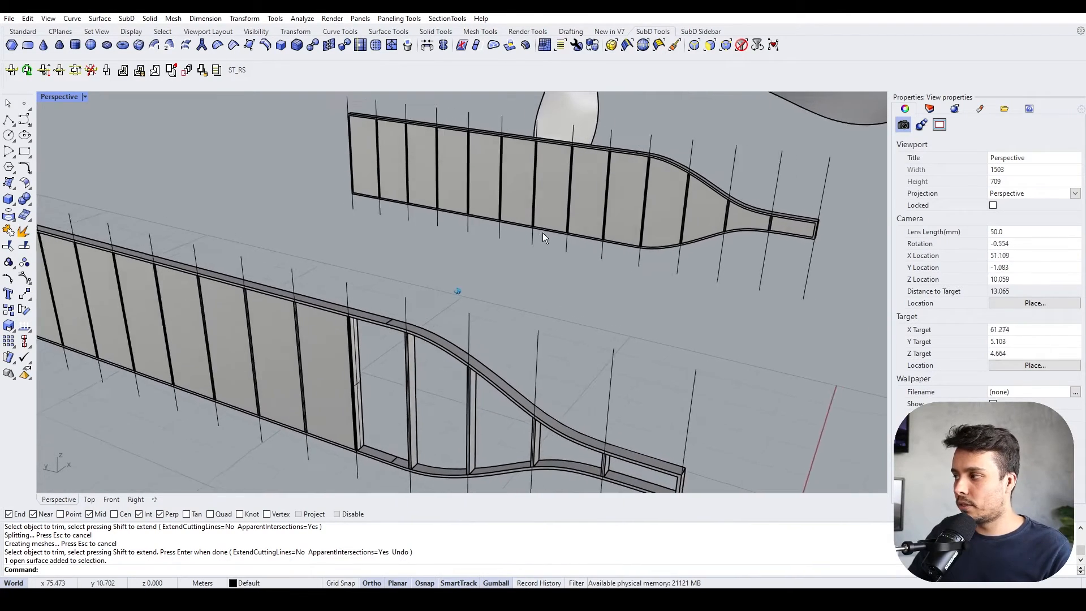
{"action": "left_click_drag", "start_coordinate": [364, 238], "coordinate": [331, 288]}
{"action": "left_click", "coordinate": [380, 253]}
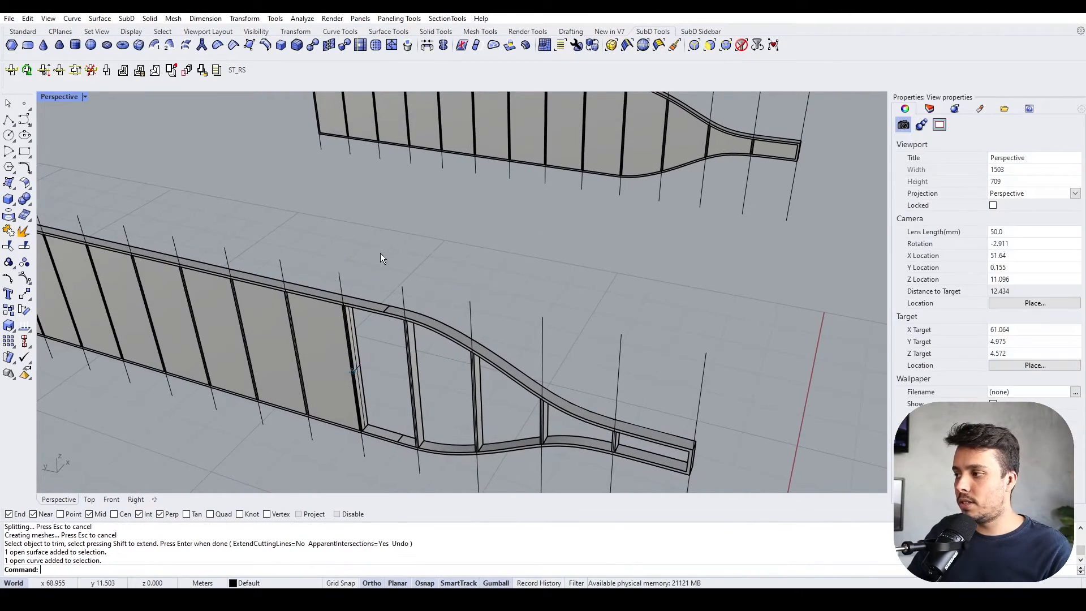
{"action": "left_click", "coordinate": [336, 387]}
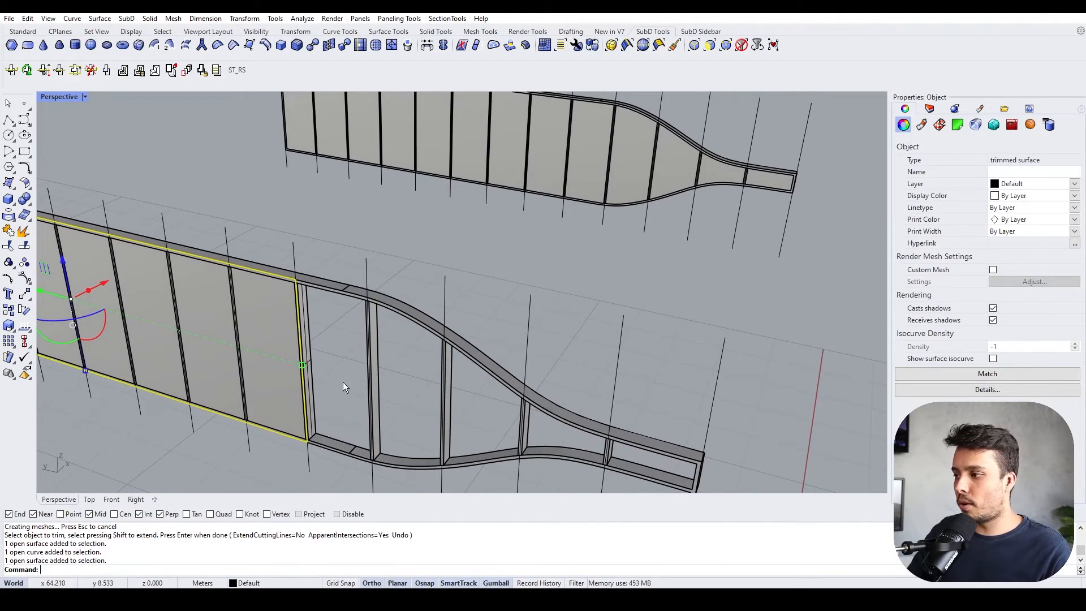
{"action": "left_click", "coordinate": [341, 379]}
Split the second frame's planar surface, using all the surrounding vertical lines and frame parts as cutting objects
{"action": "scroll", "coordinate": [623, 293], "scroll_direction": "up", "scroll_amount": 7}
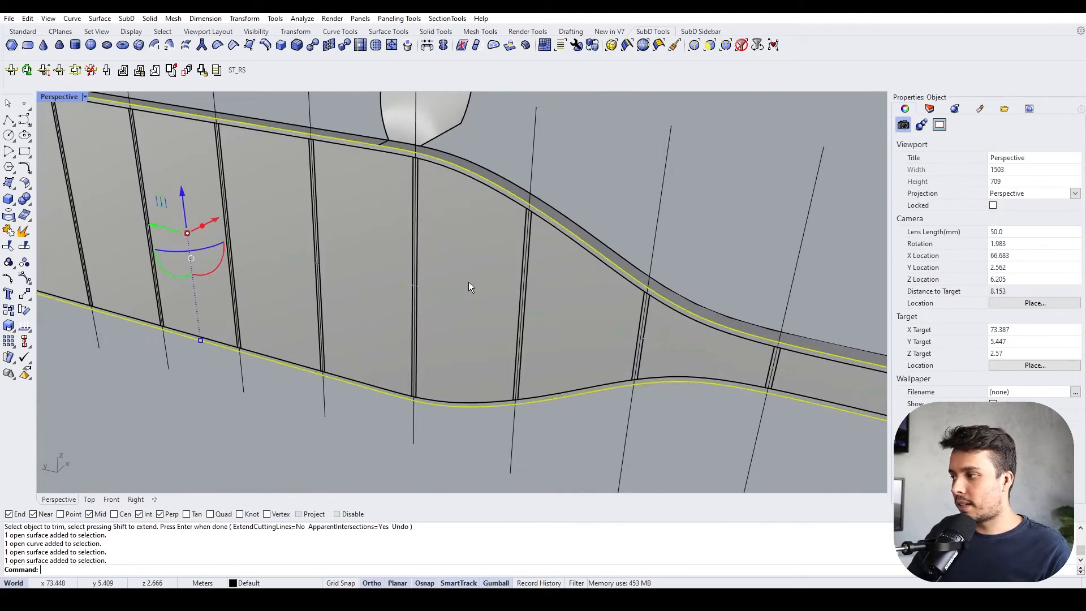
{"action": "left_click", "coordinate": [468, 281]}
{"action": "scroll", "coordinate": [468, 281], "scroll_direction": "down", "scroll_amount": 7}
{"action": "left_click", "coordinate": [513, 245]}
{"action": "left_click_drag", "start_coordinate": [466, 267], "coordinate": [467, 263]}
{"action": "left_click", "coordinate": [264, 215]}
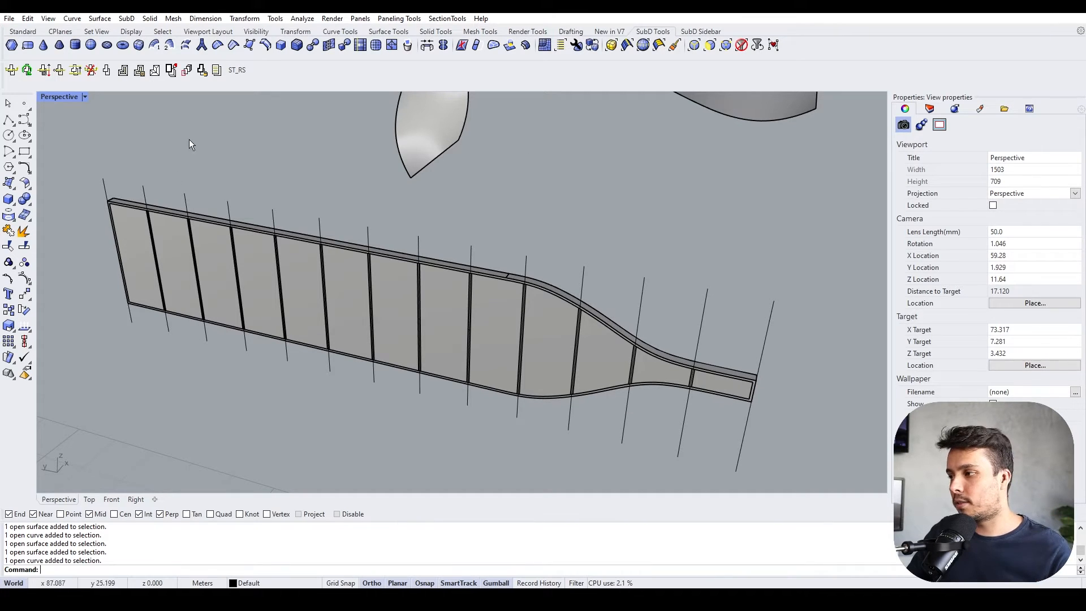
{"action": "left_click", "coordinate": [25, 247]}
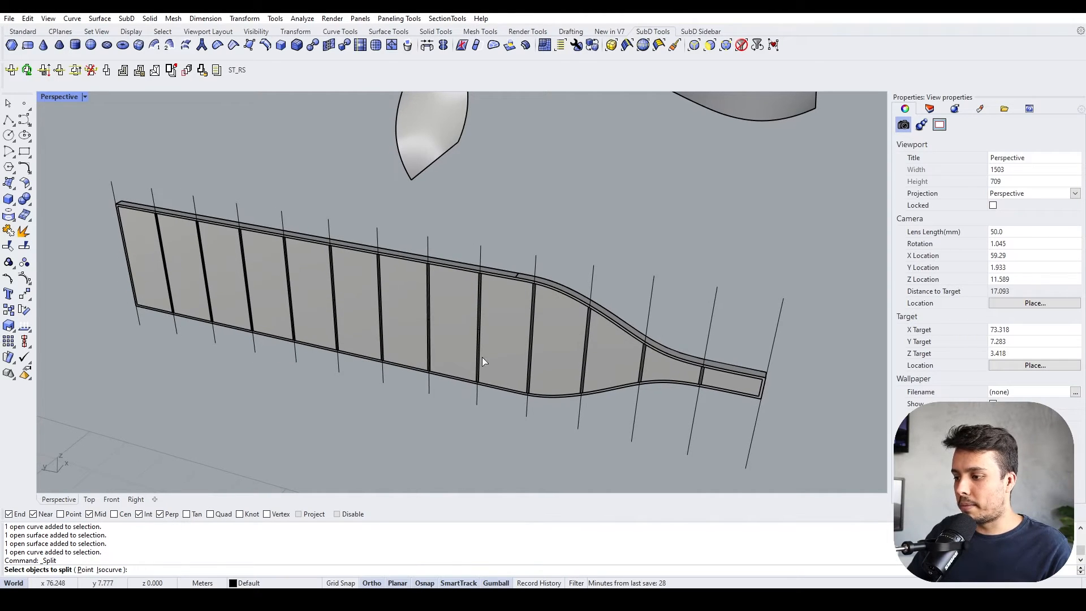
{"action": "left_click", "coordinate": [454, 322]}
{"action": "key", "text": "Return"}
{"action": "right_click_drag", "start_coordinate": [453, 320], "coordinate": [733, 231]}
{"action": "left_click_drag", "start_coordinate": [733, 231], "coordinate": [103, 263]}
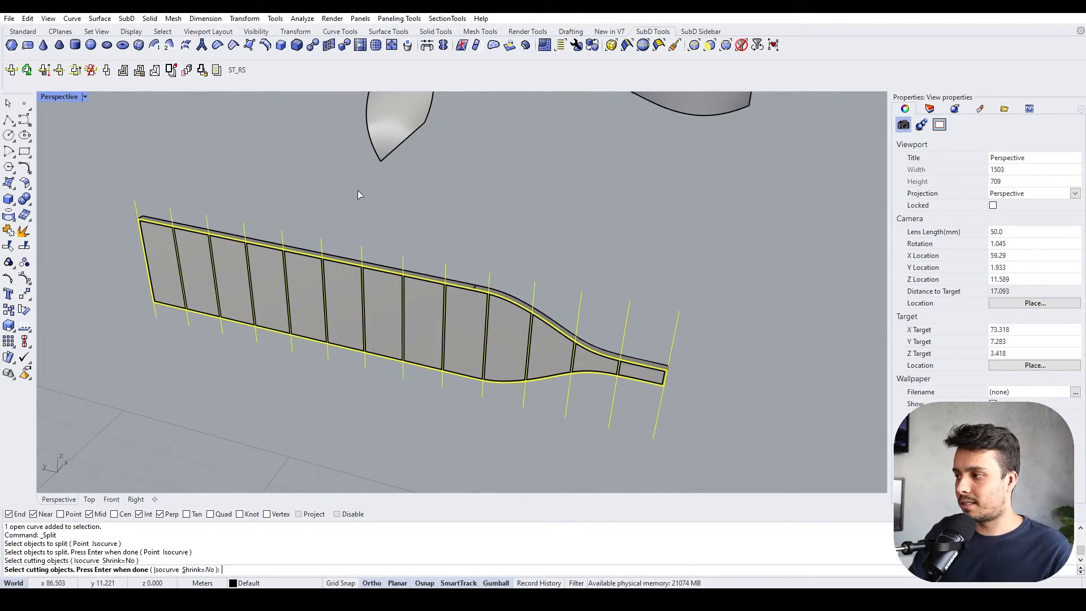
{"action": "key", "text": "Return"}
Select several panels of the second frame's split surface and one vertical line to check the divisions
{"action": "left_click", "coordinate": [470, 339]}
{"action": "left_click", "coordinate": [515, 342]}
{"action": "scroll", "coordinate": [594, 365], "scroll_direction": "up", "scroll_amount": 3}
{"action": "left_click", "coordinate": [614, 368]}
{"action": "left_click", "coordinate": [690, 376]}
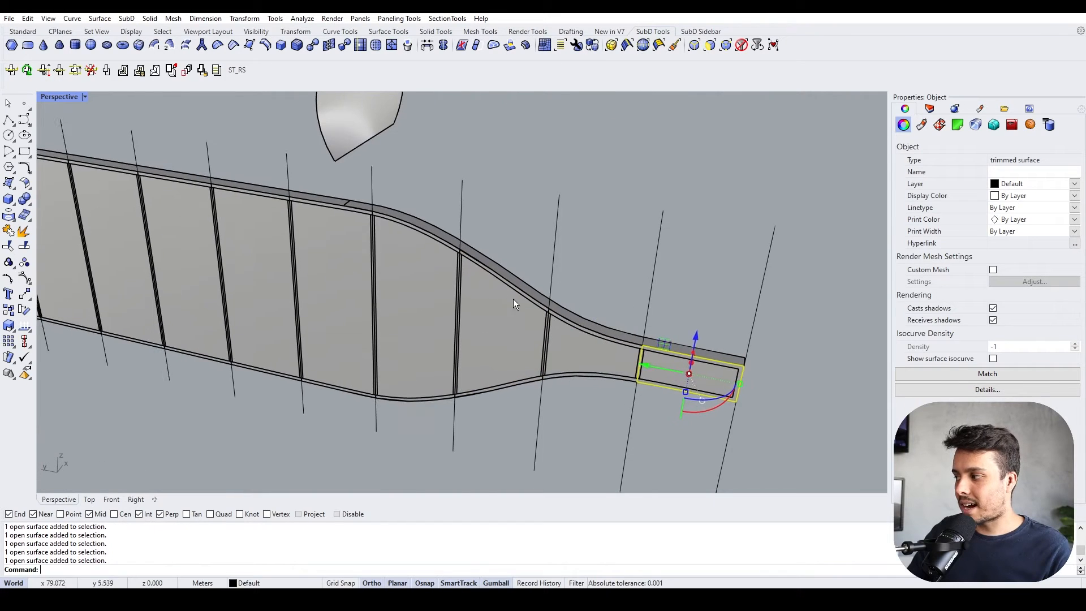
{"action": "left_click", "coordinate": [397, 308]}
{"action": "left_click", "coordinate": [423, 410]}
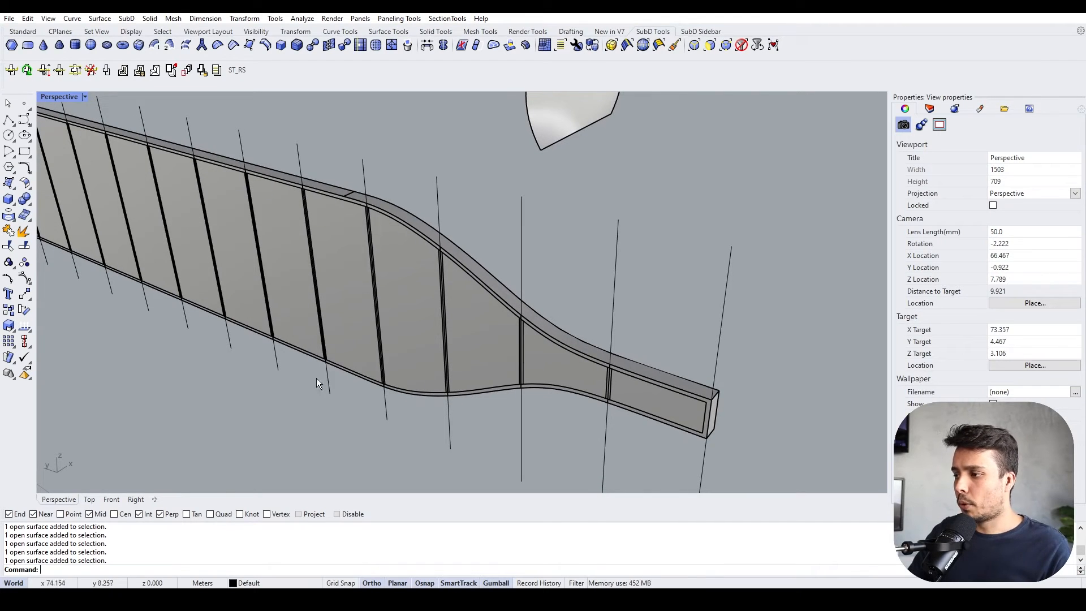
{"action": "left_click", "coordinate": [364, 185]}
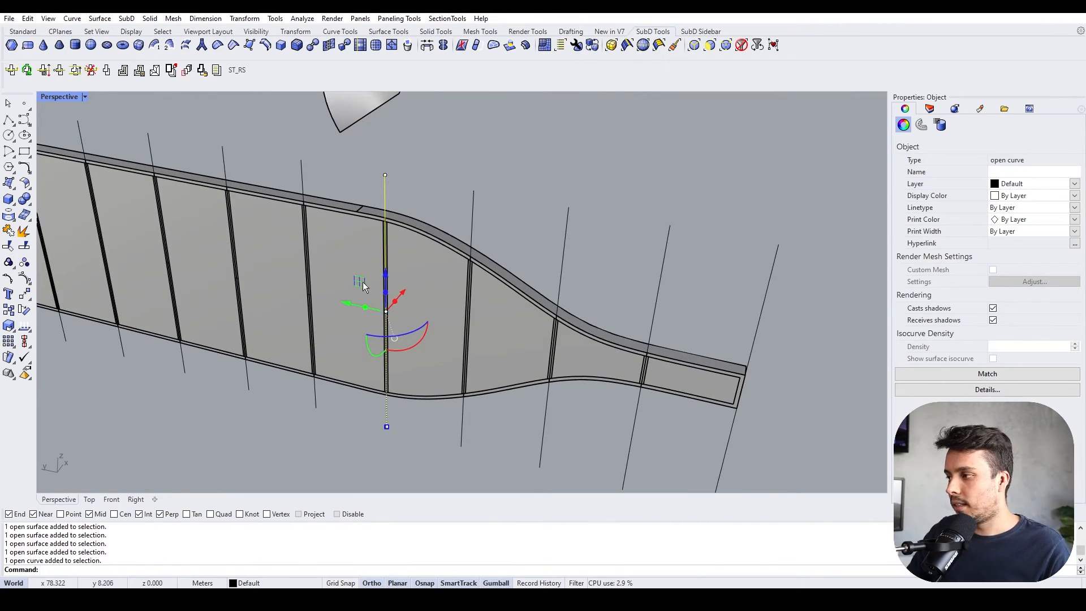
Examine the first wavy surface, the straight line above it and the upright surface behind, selecting the line and the wavy surface
{"action": "left_click", "coordinate": [447, 175]}
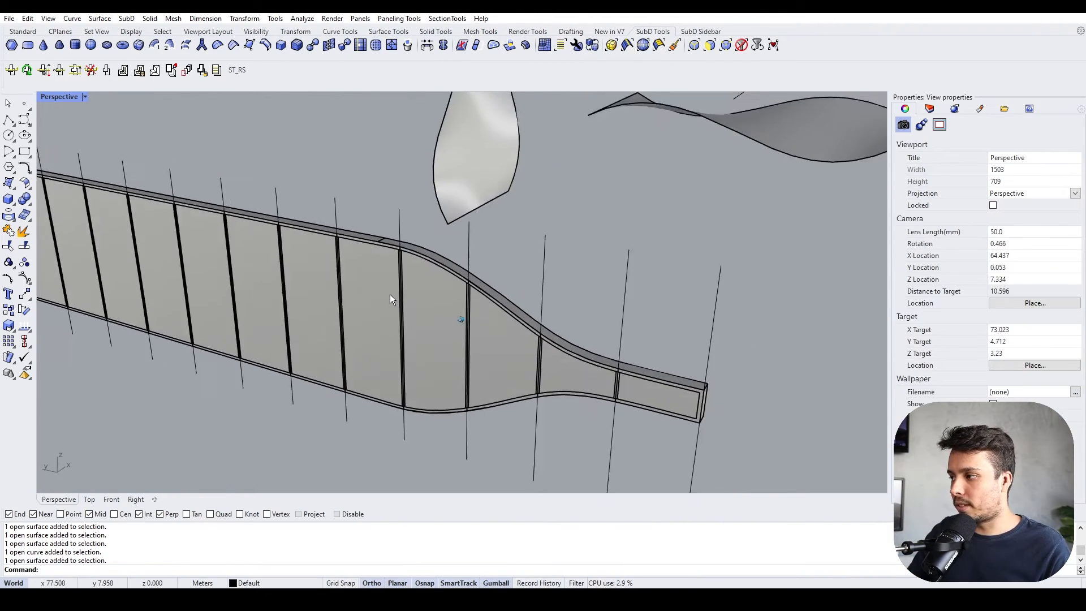
{"action": "scroll", "coordinate": [555, 234], "scroll_direction": "up", "scroll_amount": 8}
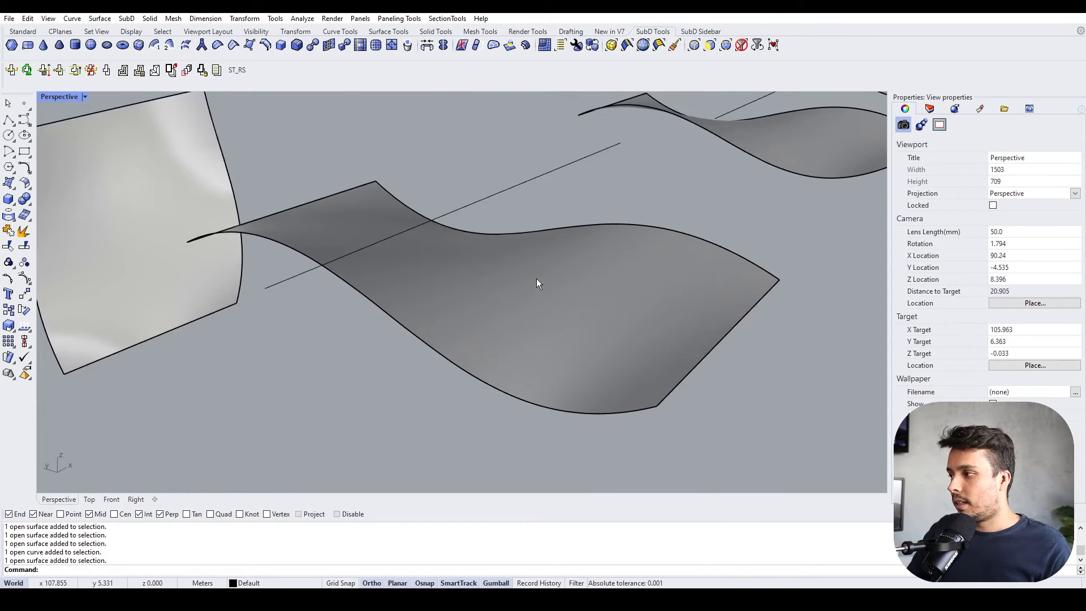
{"action": "left_click", "coordinate": [513, 189]}
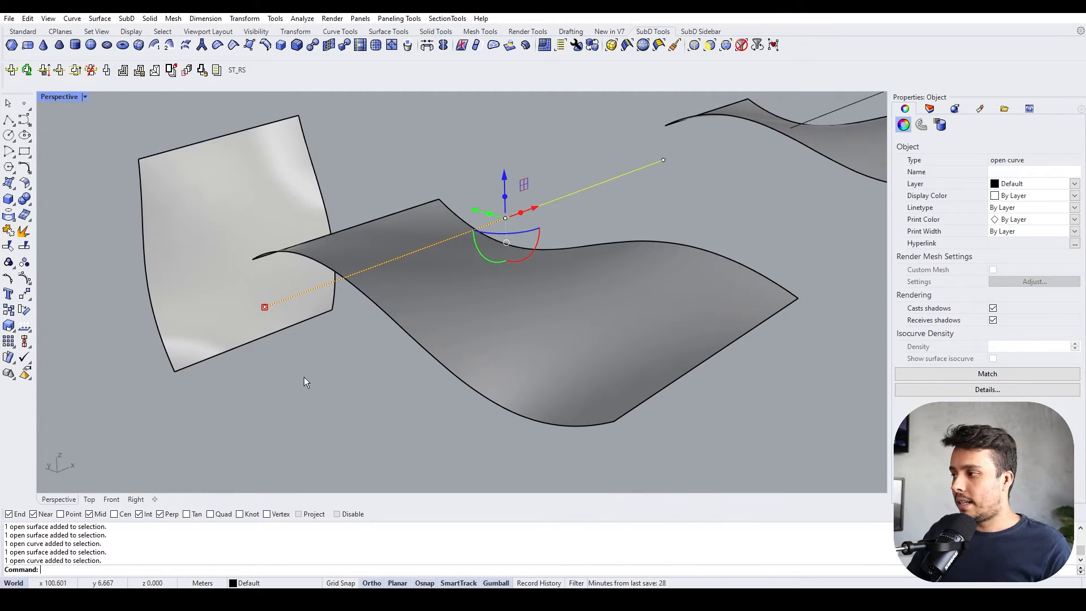
{"action": "right_click_drag", "start_coordinate": [449, 307], "coordinate": [491, 258]}
{"action": "left_click_drag", "start_coordinate": [491, 259], "coordinate": [472, 202]}
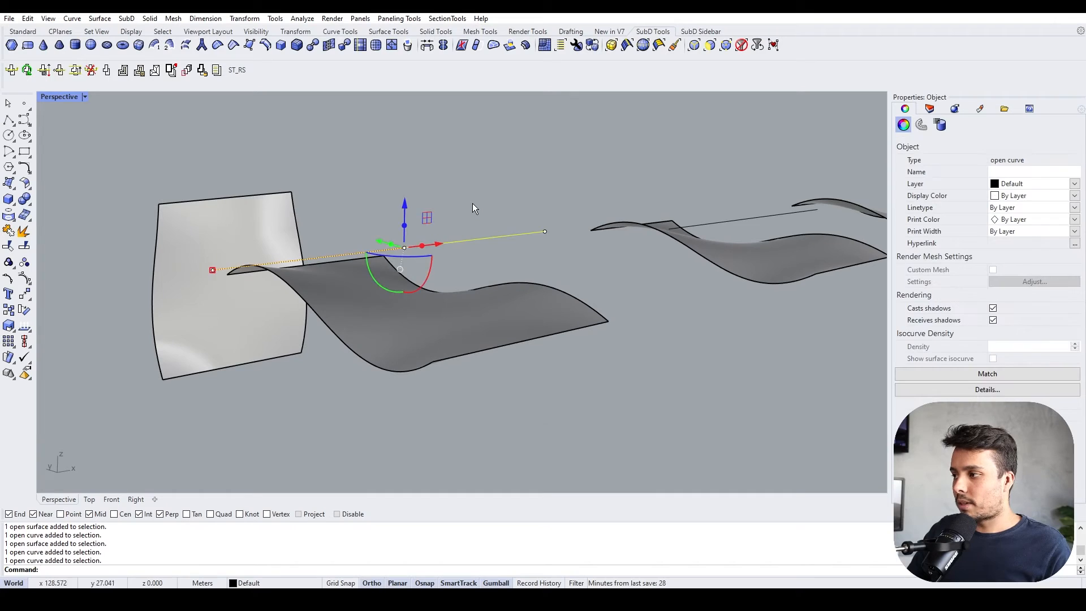
{"action": "key", "text": "Escape"}
{"action": "left_click", "coordinate": [464, 243]}
{"action": "left_click", "coordinate": [456, 320]}
{"action": "mouse_move", "coordinate": [457, 320]}
{"action": "right_mouse_down"}
{"action": "mouse_move", "coordinate": [454, 294]}
{"action": "mouse_move", "coordinate": [364, 341]}
{"action": "mouse_move", "coordinate": [436, 349]}
{"action": "right_mouse_up"}
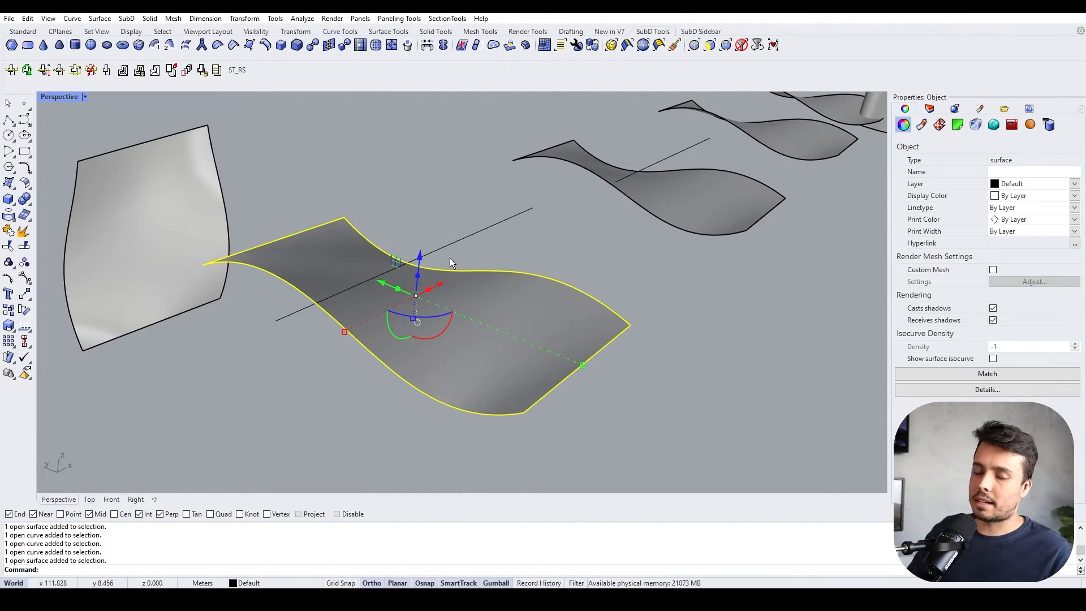
{"action": "mouse_move", "coordinate": [450, 257]}
{"action": "right_mouse_down"}
{"action": "mouse_move", "coordinate": [572, 251]}
{"action": "mouse_move", "coordinate": [442, 314]}
{"action": "mouse_move", "coordinate": [302, 329]}
{"action": "right_mouse_up"}
{"action": "key", "text": "Escape"}
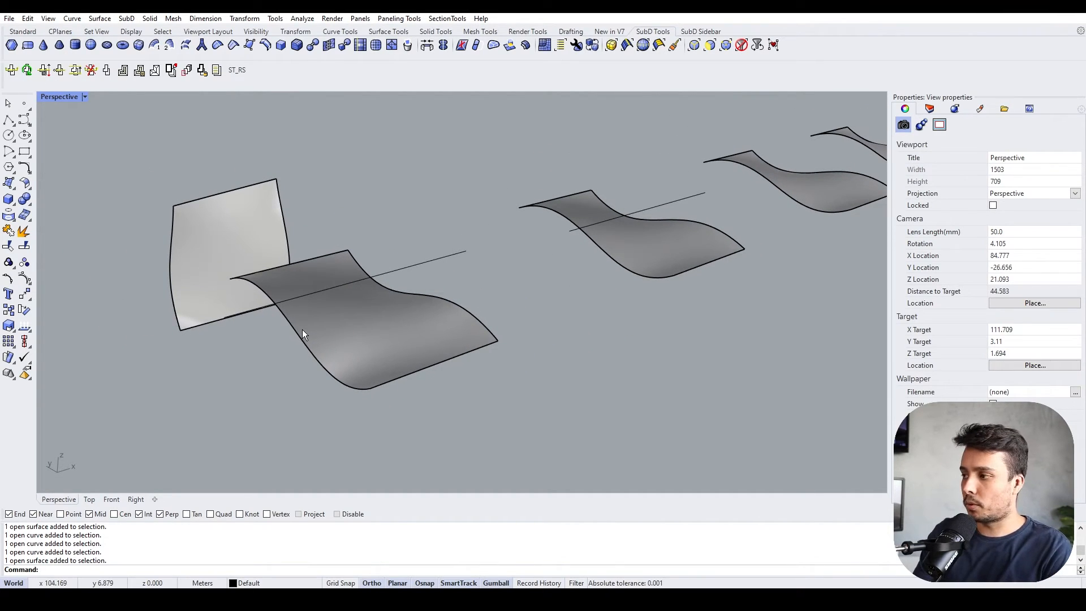
{"action": "right_click_drag", "start_coordinate": [302, 329], "coordinate": [368, 304]}
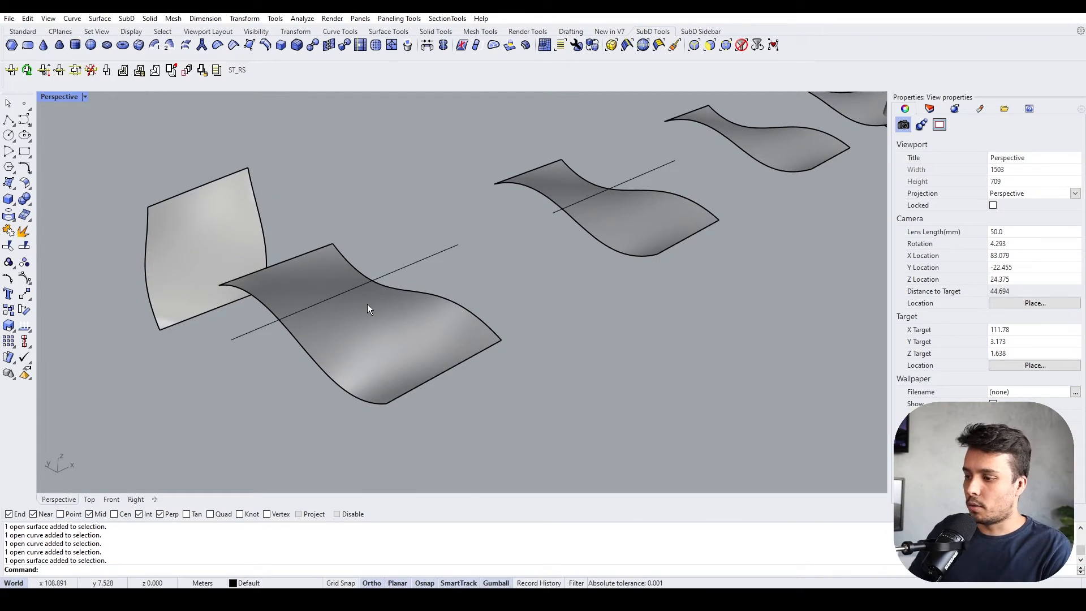
Trim the rear part of the first wavy surface in the Perspective view, using the straight line above it as the cutting object
{"action": "type", "text": "Trim"}
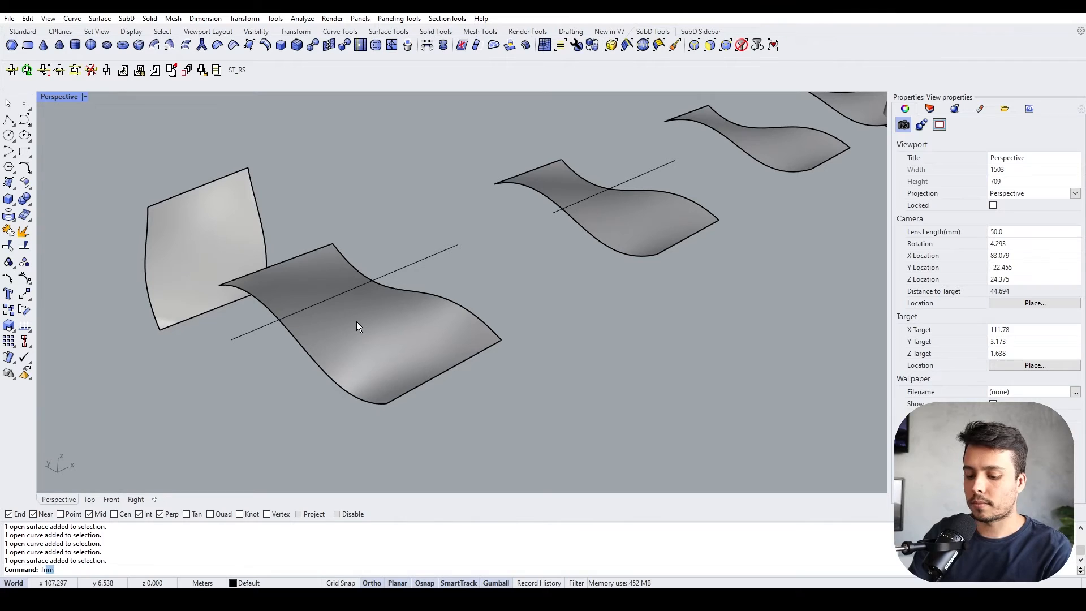
{"action": "key", "text": "Return"}
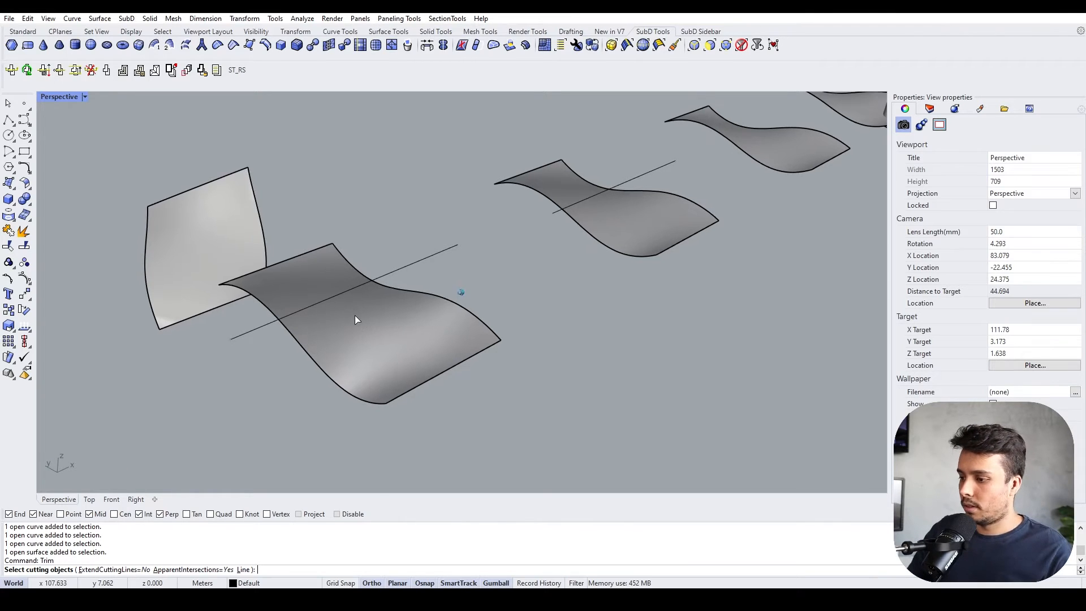
{"action": "right_click_drag", "start_coordinate": [355, 315], "coordinate": [368, 292]}
{"action": "left_click", "coordinate": [408, 265]}
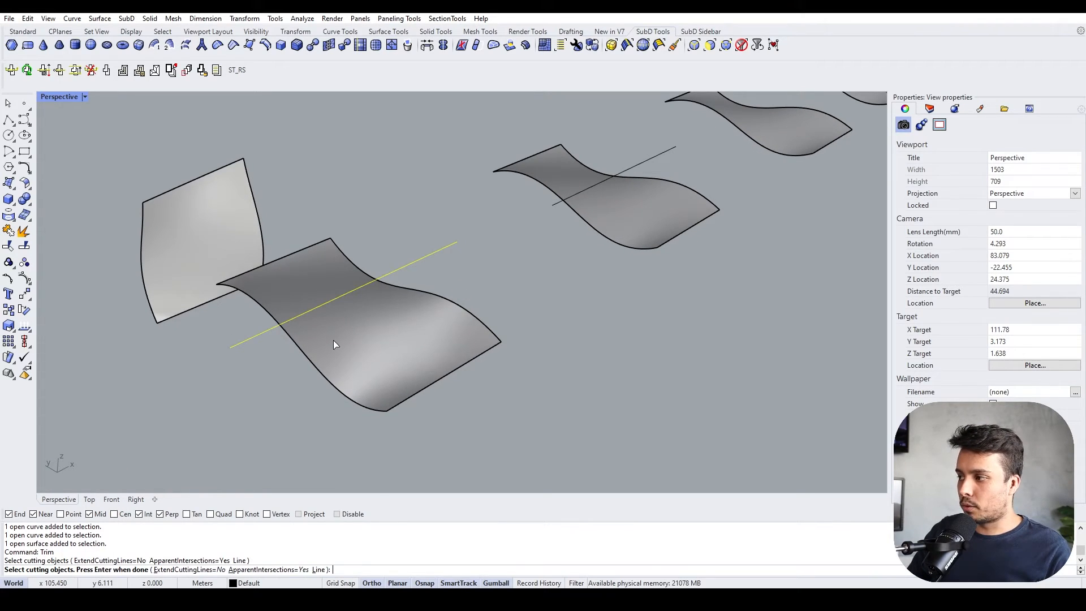
{"action": "key", "text": "Return"}
{"action": "right_click_drag", "start_coordinate": [334, 329], "coordinate": [325, 279]}
{"action": "left_click", "coordinate": [326, 277]}
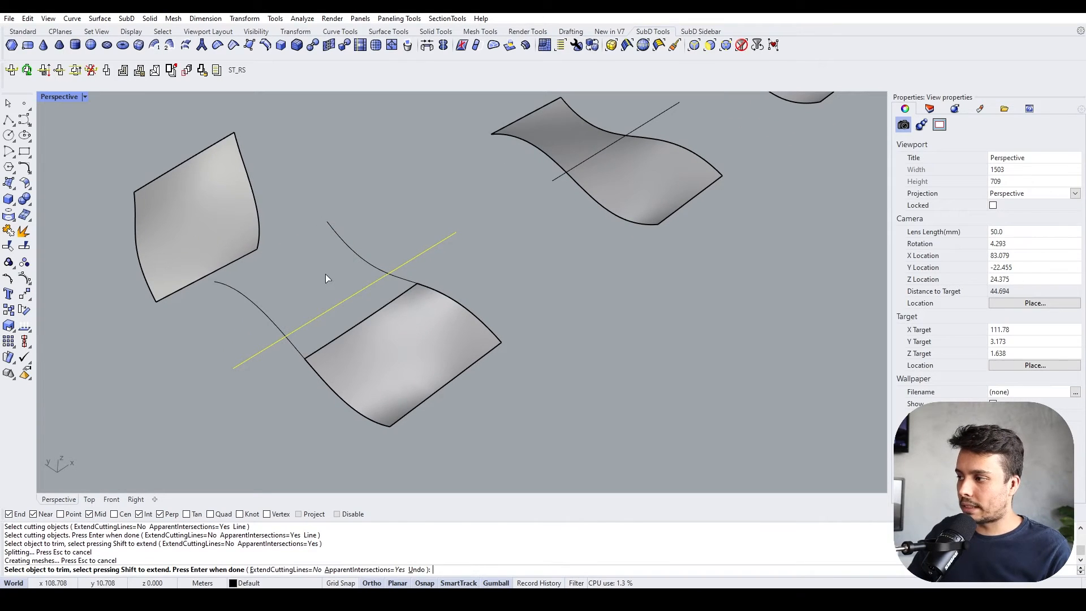
{"action": "key", "text": "Return"}
Inspect the trimmed wavy surface and its cutting line by selecting each in turn
{"action": "right_click_drag", "start_coordinate": [385, 351], "coordinate": [434, 257]}
{"action": "left_click_drag", "start_coordinate": [427, 225], "coordinate": [428, 224]}
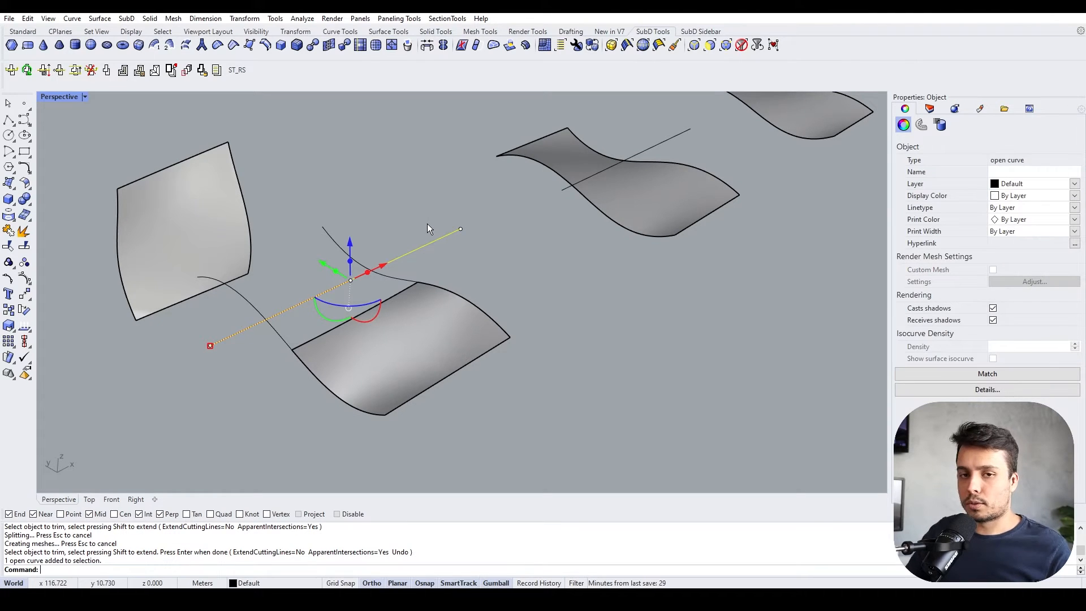
{"action": "key", "text": "Escape"}
{"action": "left_click", "coordinate": [378, 357]}
{"action": "key", "text": "Escape"}
{"action": "left_click", "coordinate": [415, 249]}
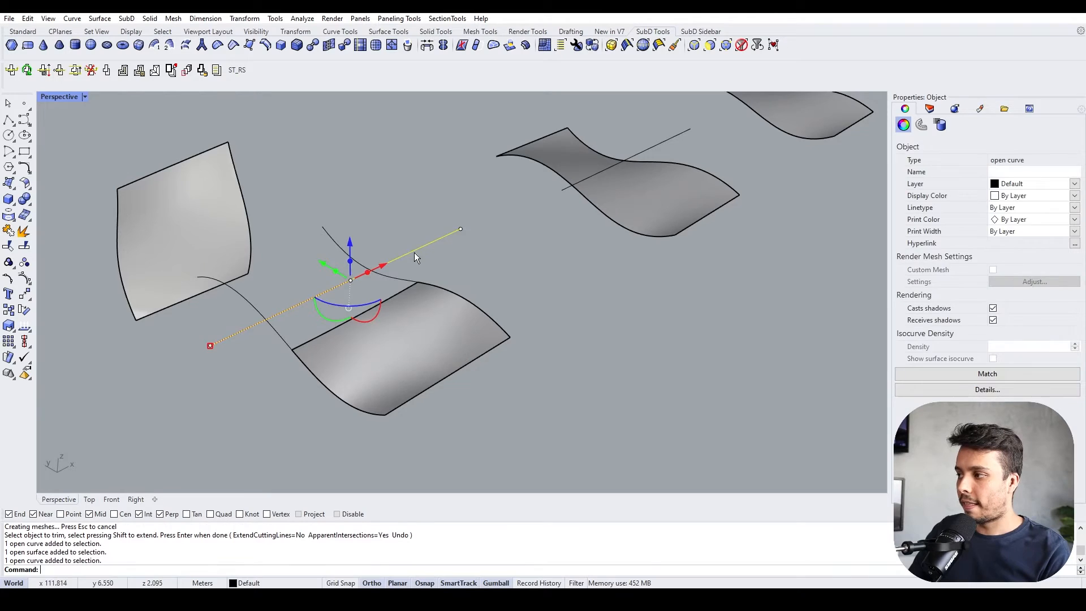
{"action": "right_click_drag", "start_coordinate": [411, 283], "coordinate": [419, 265]}
{"action": "key", "text": "Escape"}
Extrude the cutting line vertically downward into a planar surface to illustrate the cutting direction, and delete the extrusion
{"action": "left_click", "coordinate": [389, 263]}
{"action": "left_click_drag", "start_coordinate": [353, 243], "coordinate": [351, 318]}
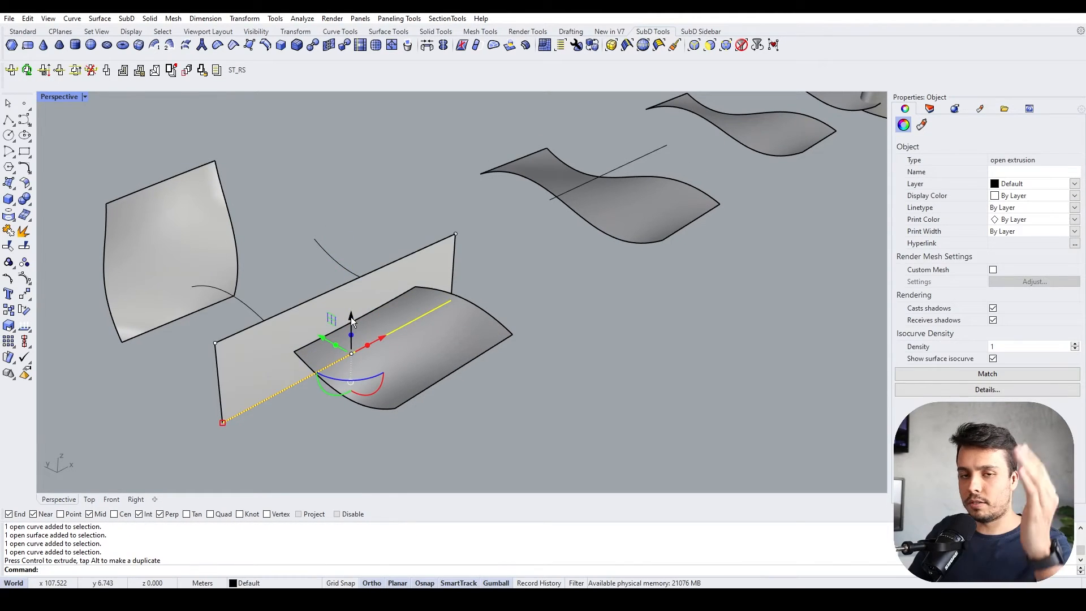
{"action": "key", "text": "Escape"}
{"action": "right_click_drag", "start_coordinate": [391, 325], "coordinate": [418, 362]}
{"action": "right_click_drag", "start_coordinate": [453, 296], "coordinate": [457, 342]}
{"action": "left_click", "coordinate": [460, 334]}
{"action": "key", "text": "Delete"}
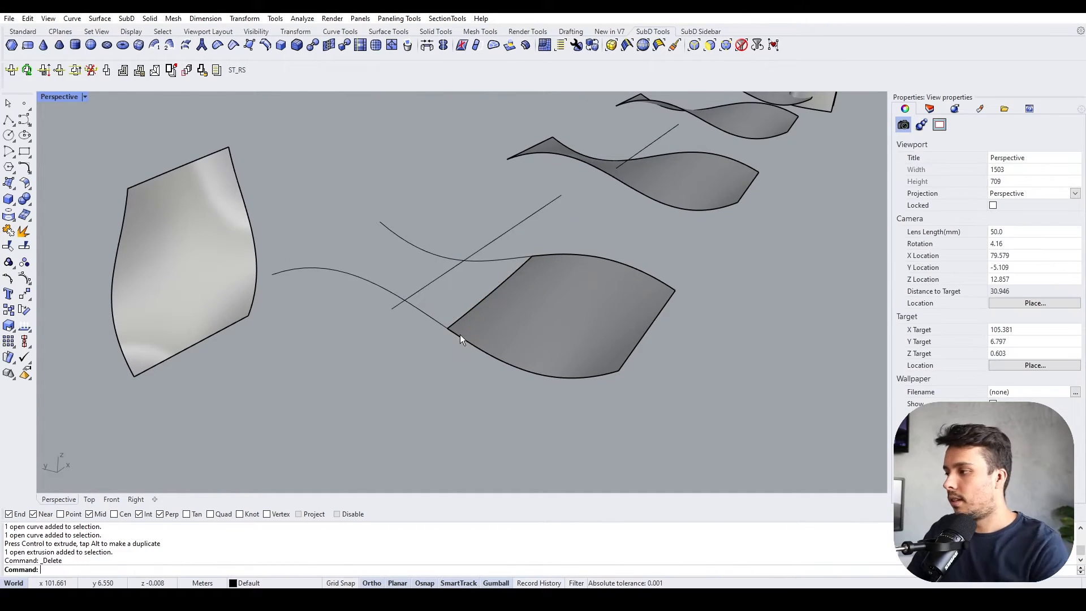
Undo the extrusion's deletion, the line's extrusion and the wavy surface's trim
{"action": "key", "text": "ctrl+z"}
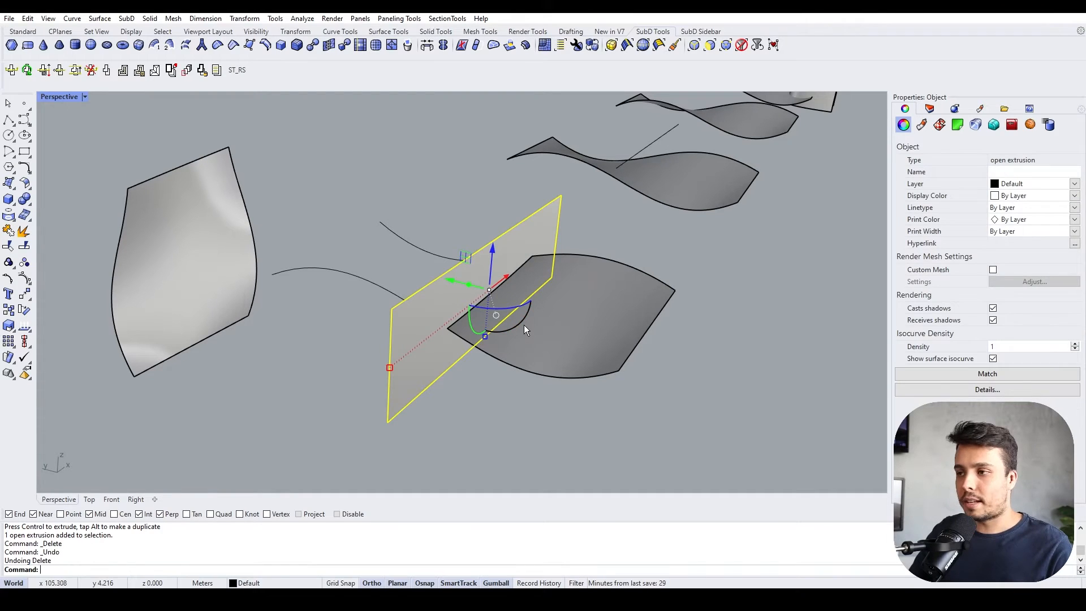
{"action": "key", "text": "ctrl+z"}
{"action": "key", "text": "ctrl+z"}
Try to trim the upright surface below the straight line in the Perspective view, using the line as the cutting object
{"action": "left_click", "coordinate": [404, 299]}
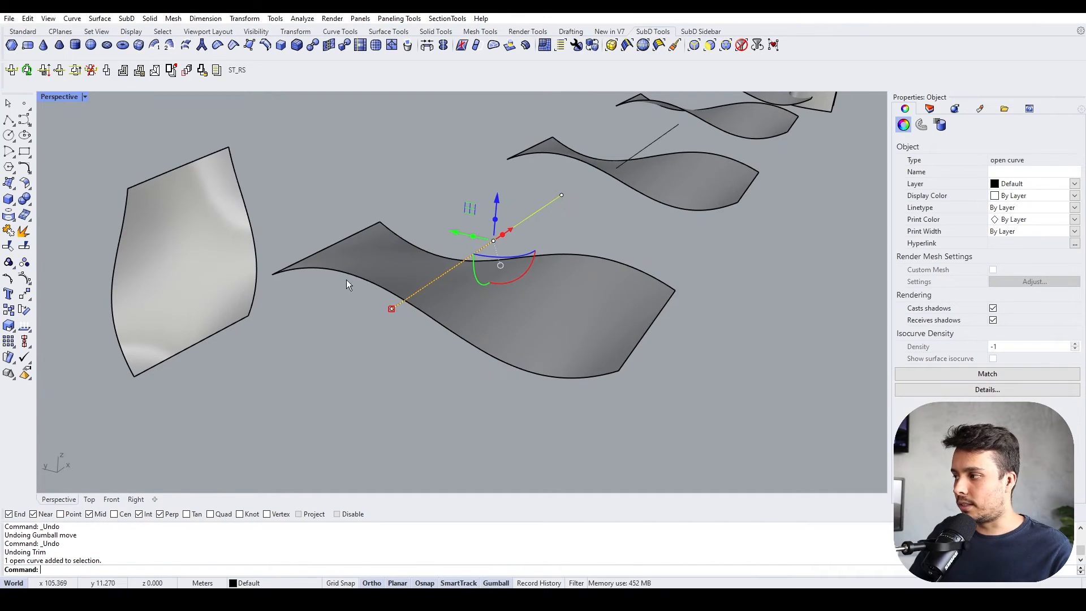
{"action": "right_click_drag", "start_coordinate": [346, 280], "coordinate": [367, 279]}
{"action": "left_click", "coordinate": [201, 217]}
{"action": "right_click_drag", "start_coordinate": [201, 209], "coordinate": [255, 241]}
{"action": "key", "text": "Escape"}
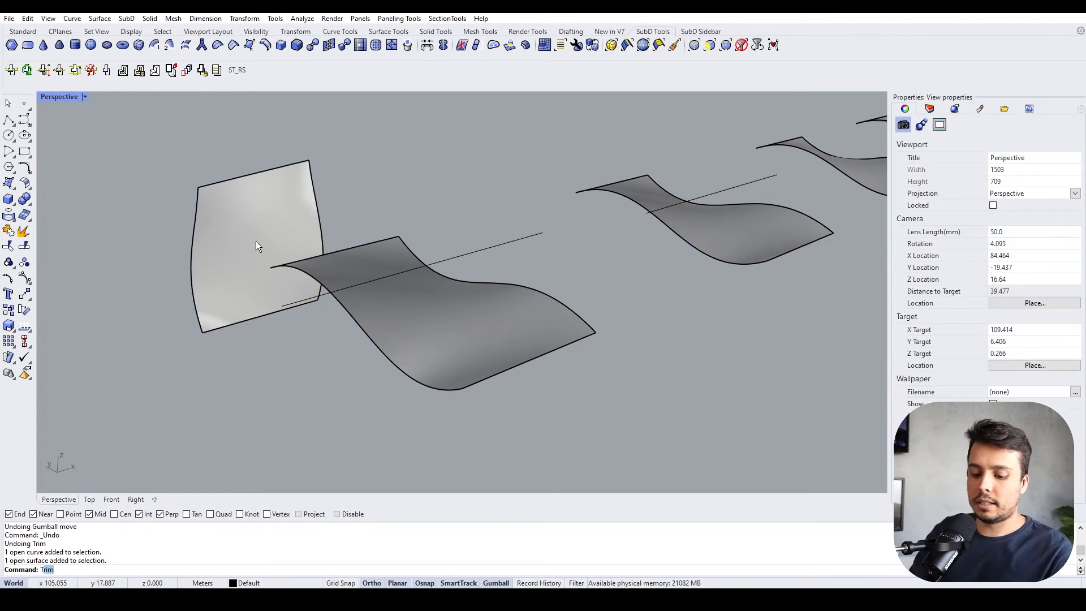
{"action": "key", "text": "Return"}
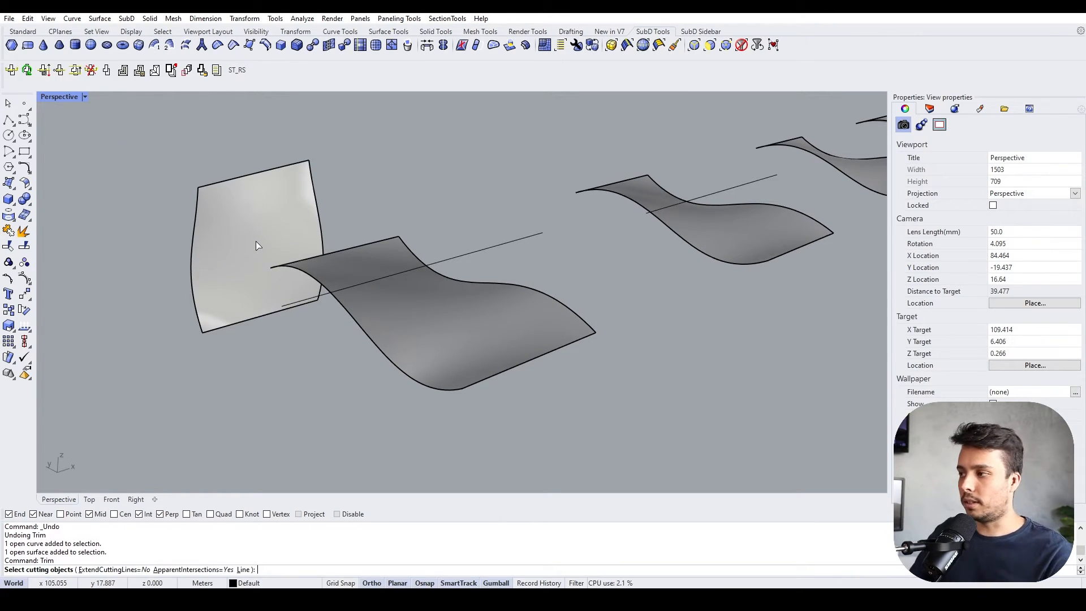
{"action": "left_click", "coordinate": [477, 256]}
{"action": "mouse_move", "coordinate": [477, 255]}
{"action": "right_mouse_down"}
{"action": "mouse_move", "coordinate": [456, 317]}
{"action": "mouse_move", "coordinate": [475, 277]}
{"action": "right_mouse_up"}
{"action": "key", "text": "Return"}
{"action": "left_click", "coordinate": [299, 299]}
{"action": "right_click_drag", "start_coordinate": [377, 203], "coordinate": [334, 208]}
{"action": "key", "text": "Return"}
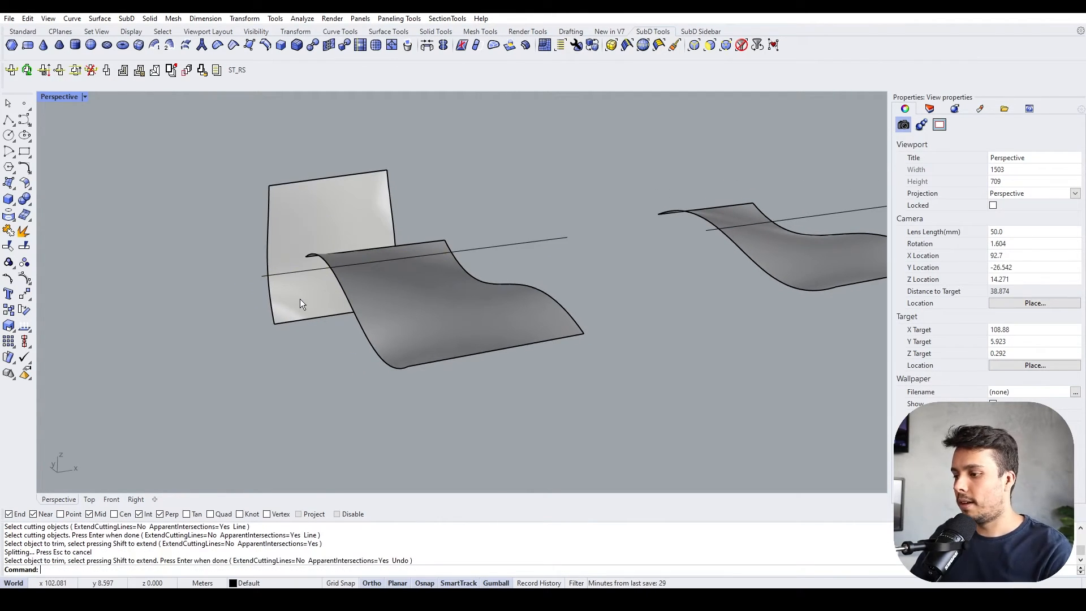
Raise the upright surface slightly in the Front view, with the straight line still crossing it
{"action": "left_click", "coordinate": [89, 500]}
{"action": "left_click", "coordinate": [111, 500]}
{"action": "scroll", "coordinate": [343, 318], "scroll_direction": "down", "scroll_amount": 5}
{"action": "scroll", "coordinate": [364, 310], "scroll_direction": "up", "scroll_amount": 2}
{"action": "scroll", "coordinate": [773, 320], "scroll_direction": "up", "scroll_amount": 3}
{"action": "scroll", "coordinate": [773, 322], "scroll_direction": "up", "scroll_amount": 2}
{"action": "scroll", "coordinate": [247, 346], "scroll_direction": "down", "scroll_amount": 5}
{"action": "scroll", "coordinate": [307, 340], "scroll_direction": "up", "scroll_amount": 5}
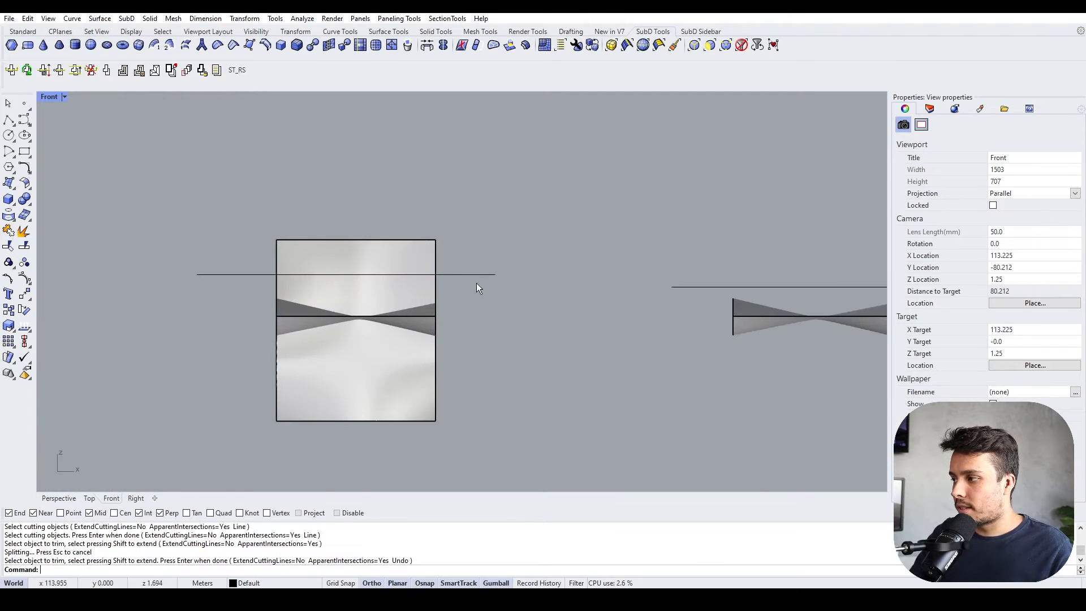
{"action": "left_click_drag", "start_coordinate": [480, 245], "coordinate": [479, 245]}
{"action": "left_click", "coordinate": [354, 399]}
{"action": "left_click_drag", "start_coordinate": [355, 301], "coordinate": [357, 270]}
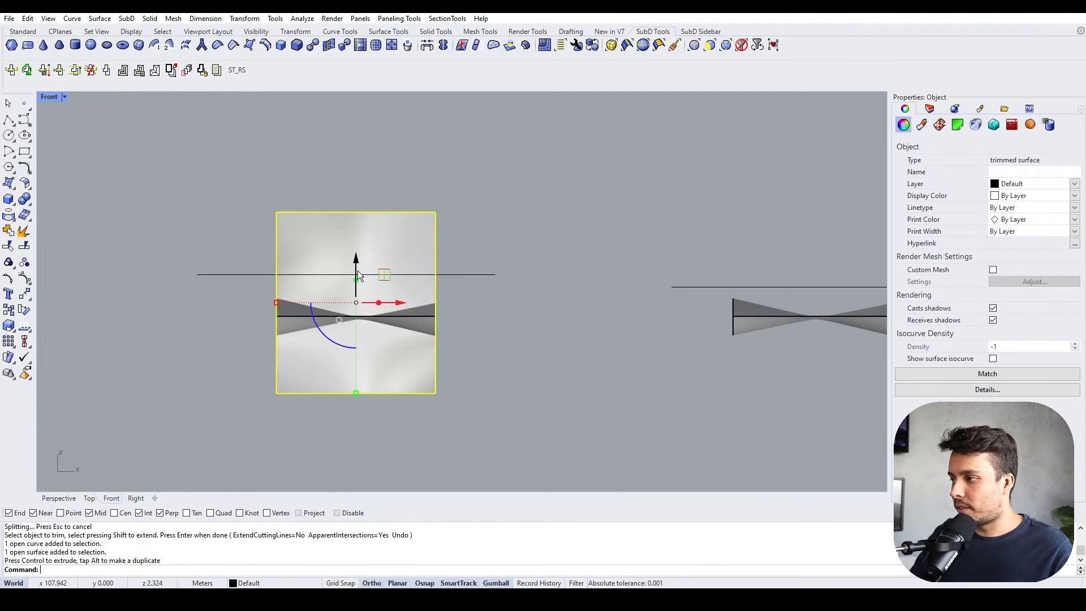
{"action": "key", "text": "Escape"}
Trim the part of the upright surface above the straight line in the Front view, using the line as the cutting object
{"action": "left_click", "coordinate": [479, 275]}
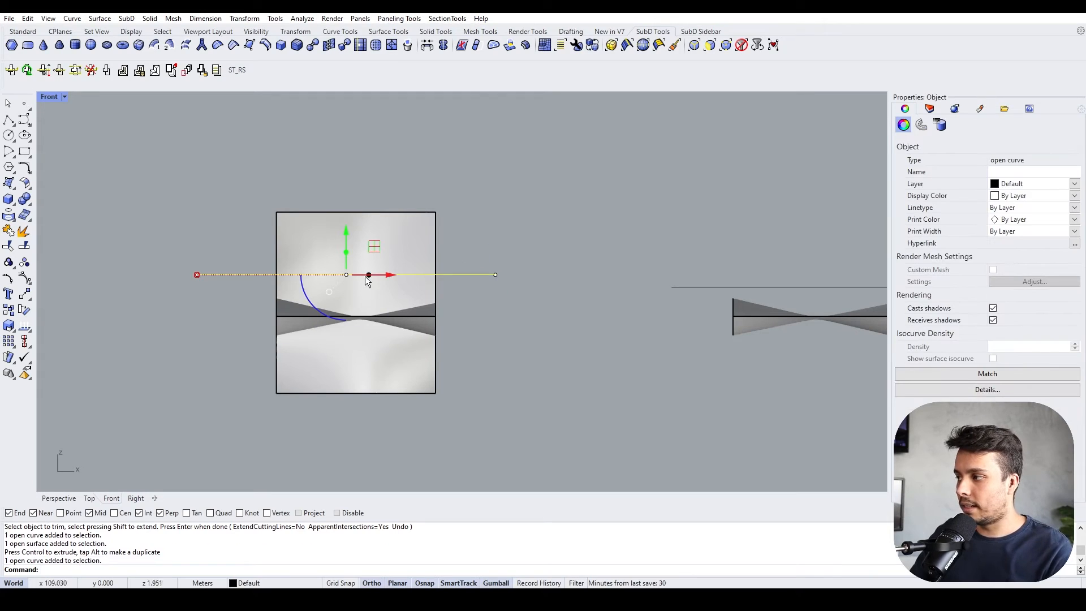
{"action": "key", "text": "Escape"}
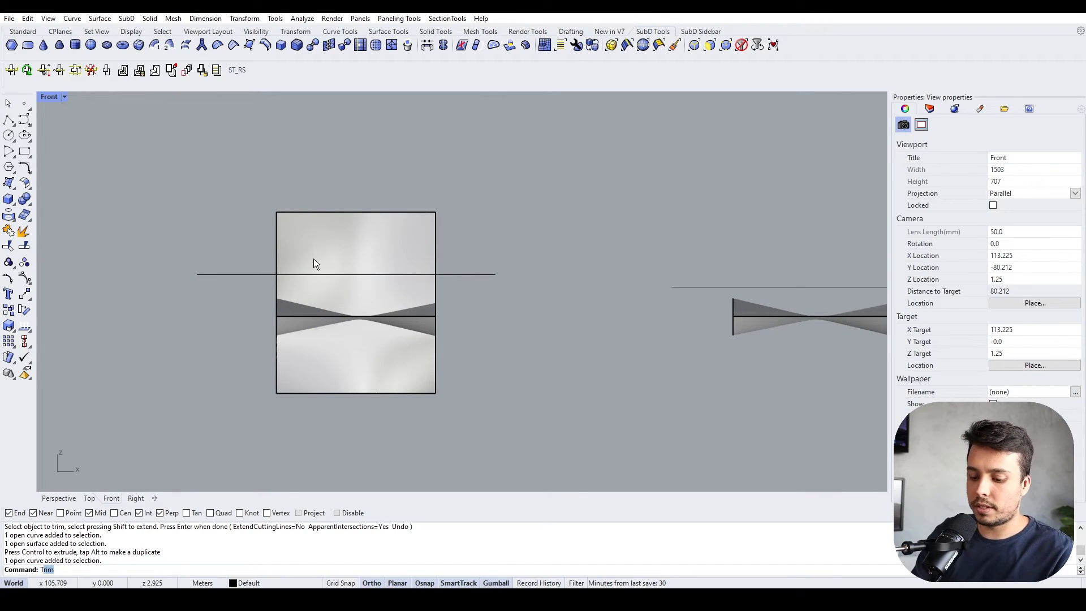
{"action": "key", "text": "Return"}
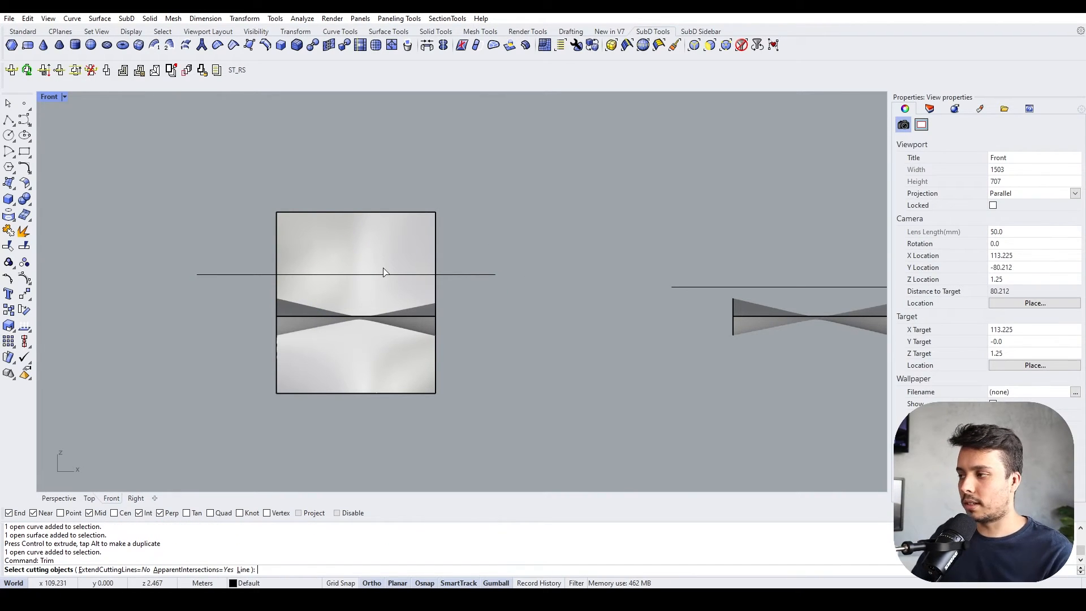
{"action": "left_click", "coordinate": [457, 275]}
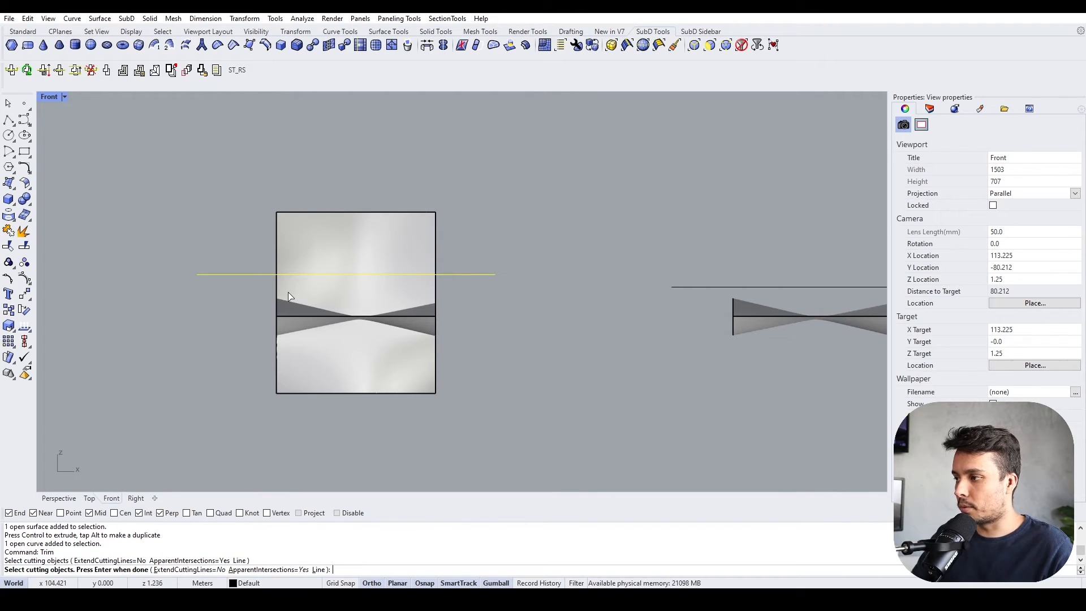
{"action": "key", "text": "Return"}
{"action": "left_click", "coordinate": [339, 237]}
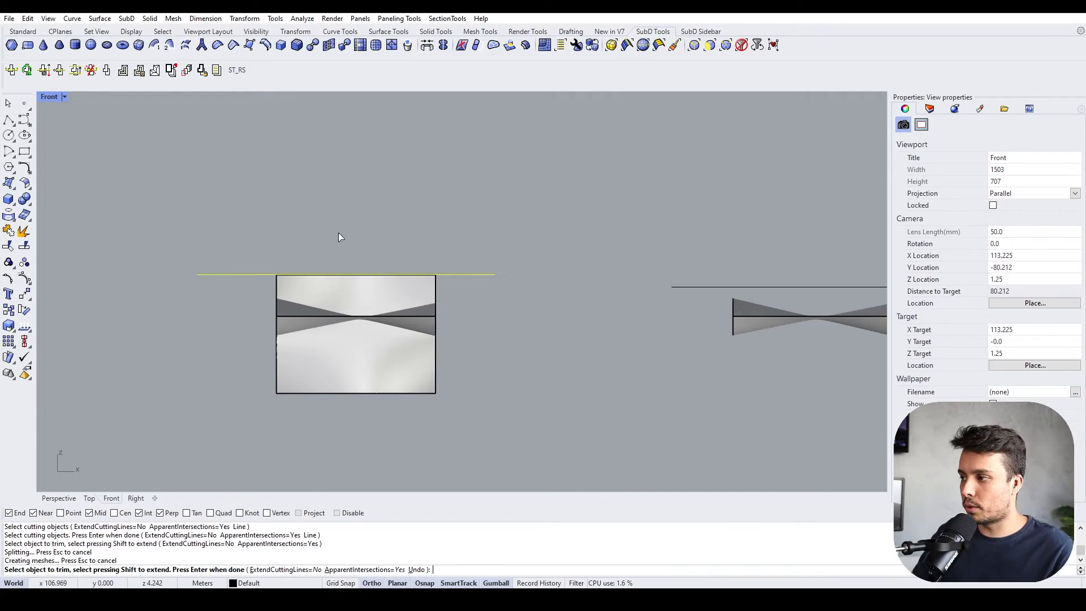
{"action": "key", "text": "Return"}
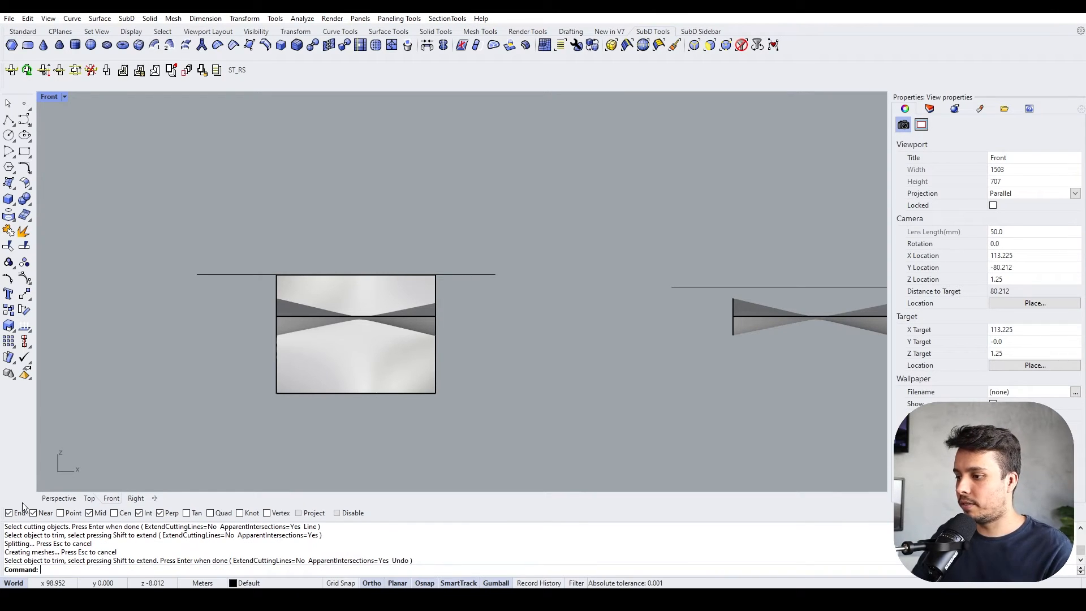
Return to the Perspective view and undo the upright surface's trim
{"action": "left_click", "coordinate": [64, 498]}
{"action": "key", "text": "ctrl+z"}
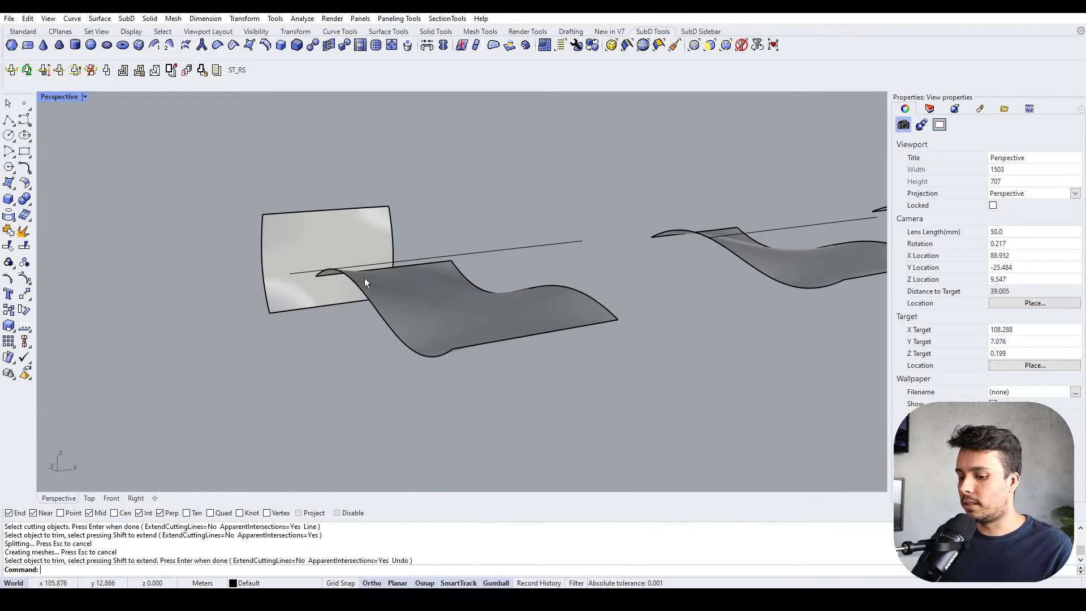
{"action": "left_click", "coordinate": [364, 277]}
Compare how the objects appear in the Top and Front views, and return to the Perspective view
{"action": "left_click", "coordinate": [89, 498]}
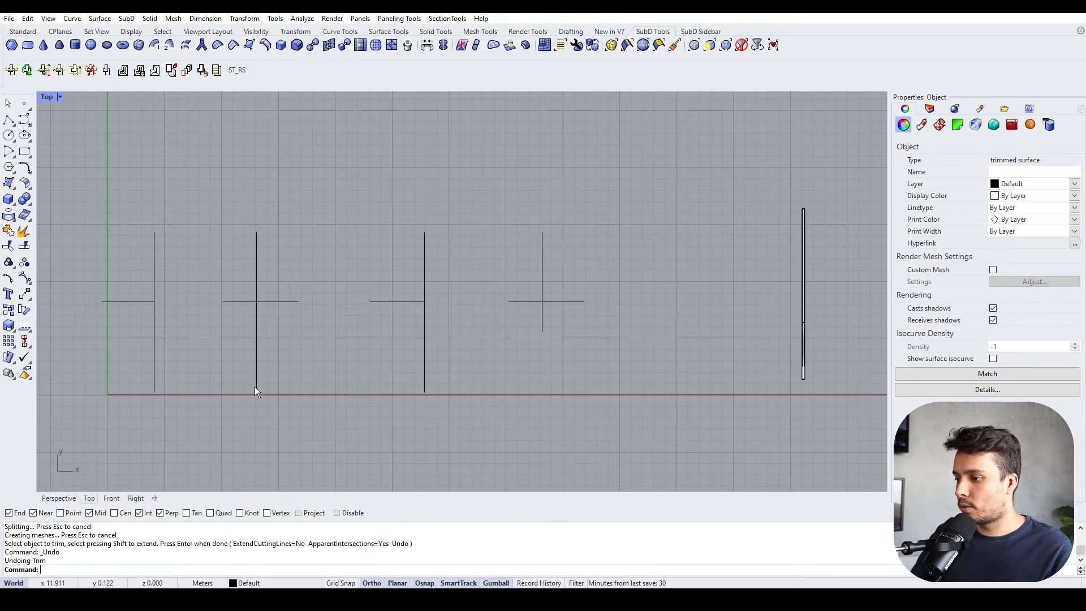
{"action": "left_click", "coordinate": [112, 498]}
{"action": "left_click", "coordinate": [508, 313]}
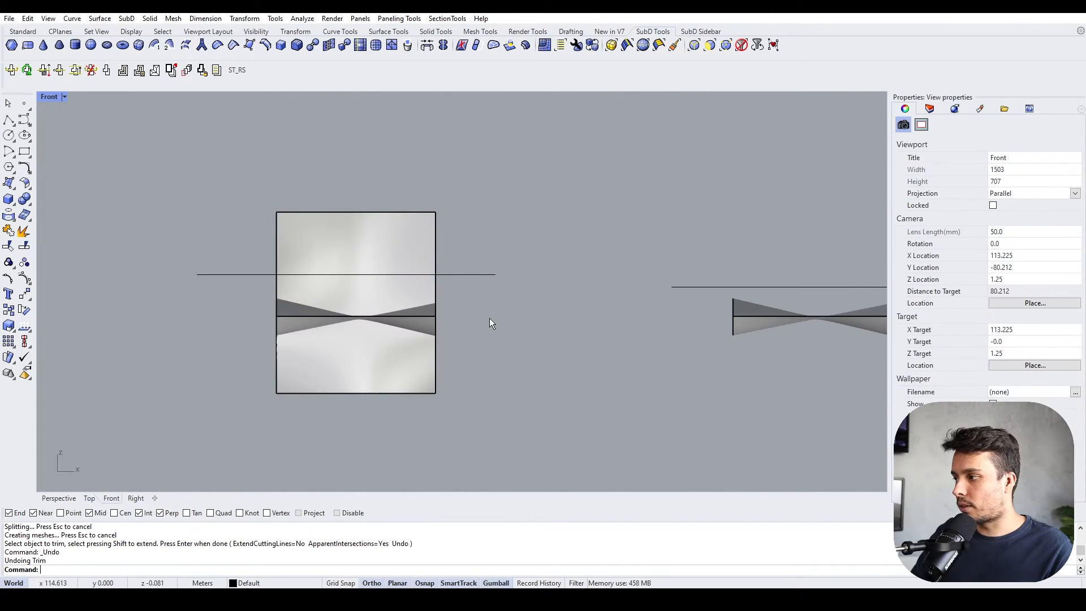
{"action": "left_click", "coordinate": [58, 497]}
Trim both ends of the straight line in the Perspective view, using the upright surface as the cutting object
{"action": "right_click_drag", "start_coordinate": [430, 164], "coordinate": [357, 268]}
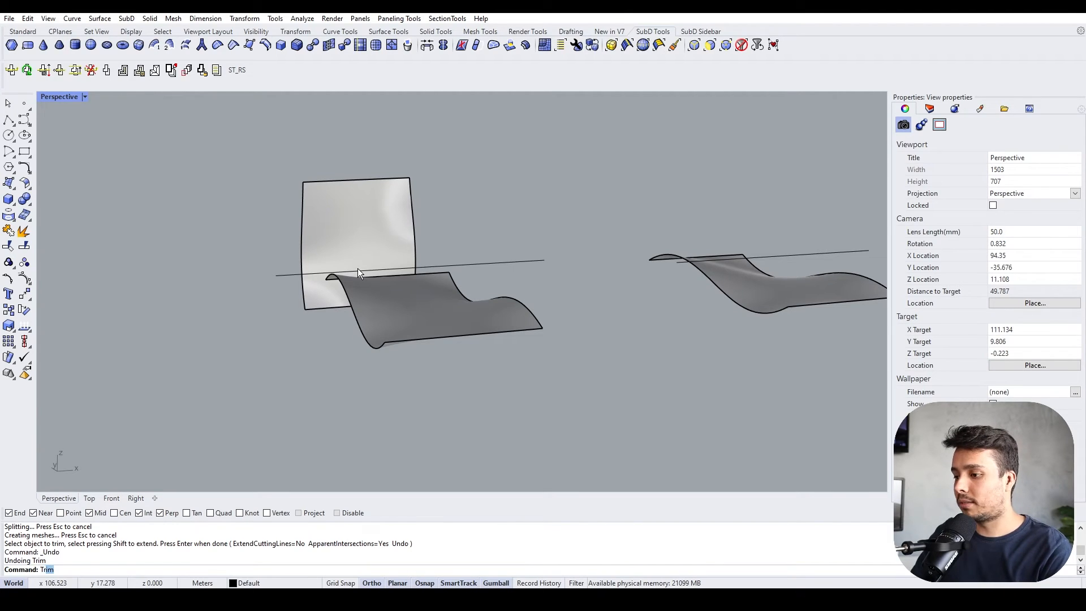
{"action": "key", "text": "Return"}
{"action": "right_click_drag", "start_coordinate": [364, 286], "coordinate": [348, 244]}
{"action": "left_click", "coordinate": [349, 243]}
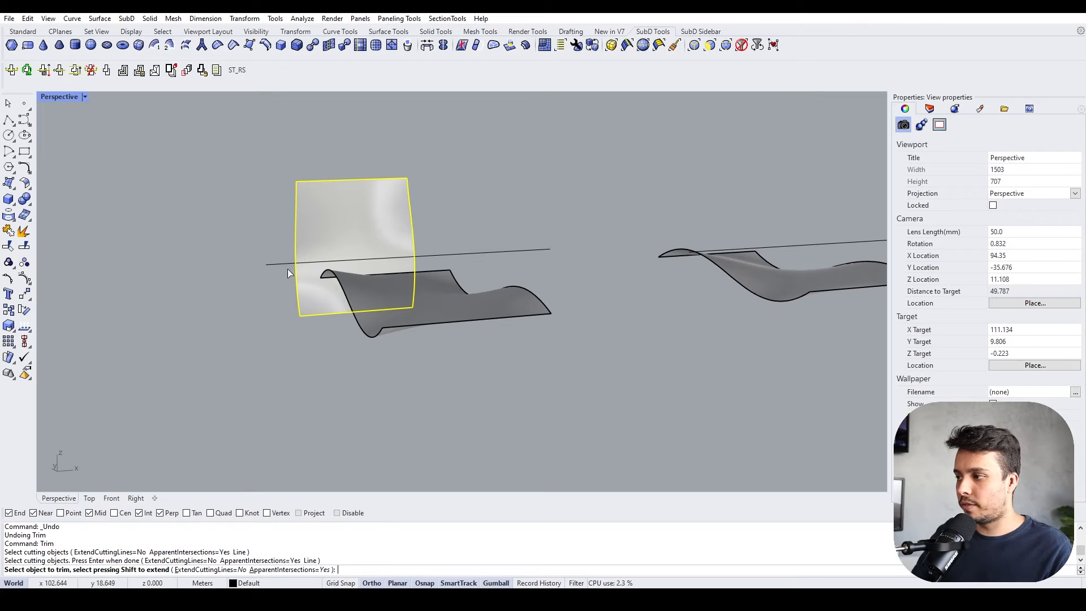
{"action": "key", "text": "Return"}
{"action": "right_click_drag", "start_coordinate": [334, 393], "coordinate": [340, 263]}
{"action": "left_click", "coordinate": [307, 263]}
{"action": "left_click", "coordinate": [341, 261]}
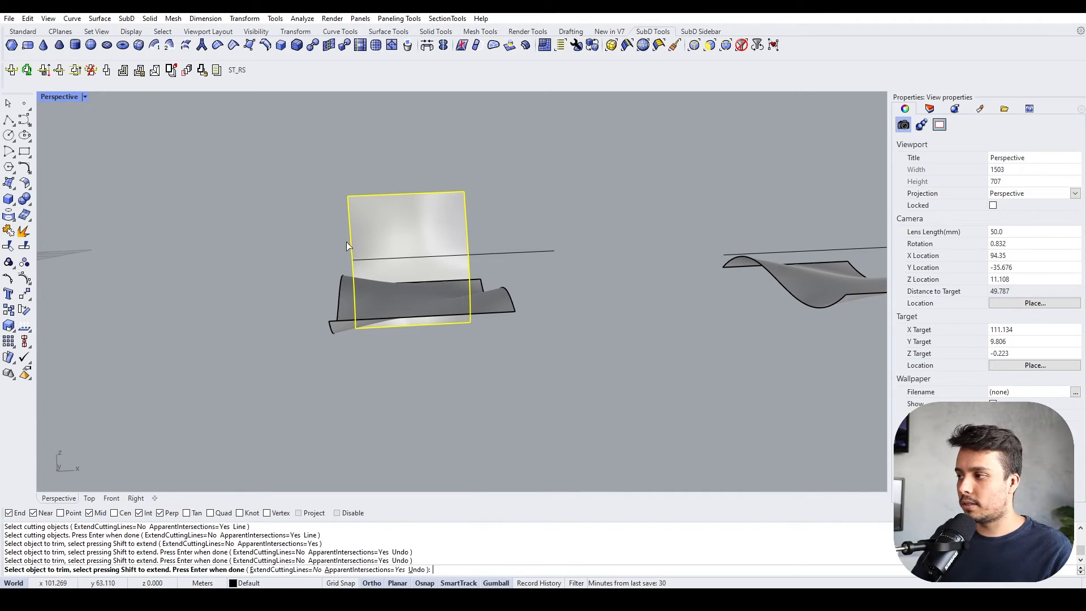
{"action": "left_click", "coordinate": [510, 250]}
{"action": "right_click_drag", "start_coordinate": [510, 250], "coordinate": [367, 360]}
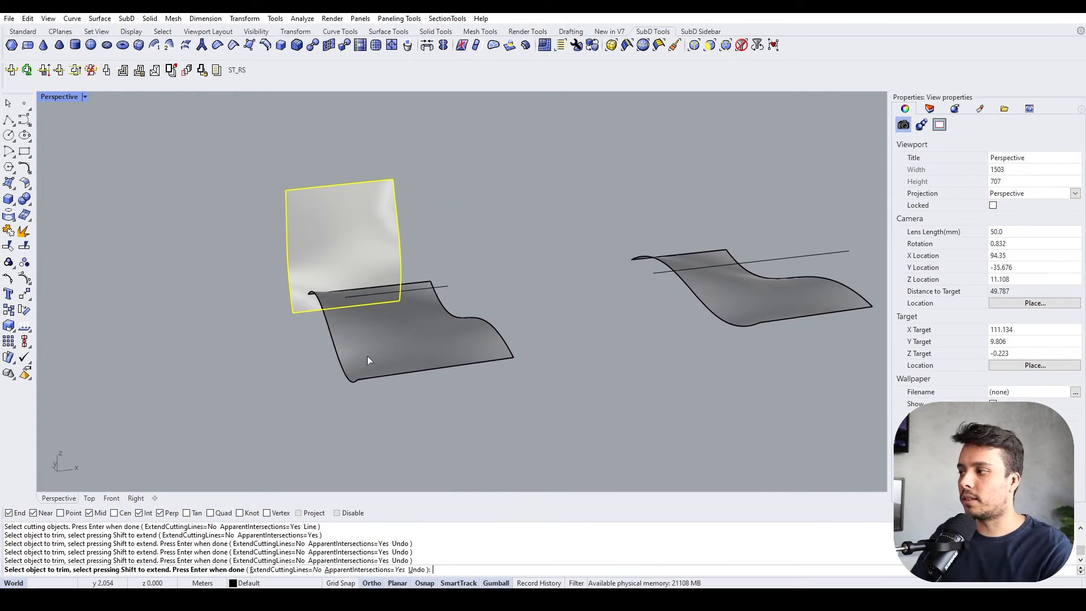
Finish trimming the line, and examine the next curved surface and the straight line above it
{"action": "right_click", "coordinate": [367, 355]}
{"action": "scroll", "coordinate": [378, 314], "scroll_direction": "down", "scroll_amount": 5}
{"action": "scroll", "coordinate": [622, 307], "scroll_direction": "up", "scroll_amount": 5}
{"action": "right_click_drag", "start_coordinate": [622, 307], "coordinate": [302, 287]}
{"action": "left_click", "coordinate": [453, 250]}
{"action": "left_click", "coordinate": [410, 335]}
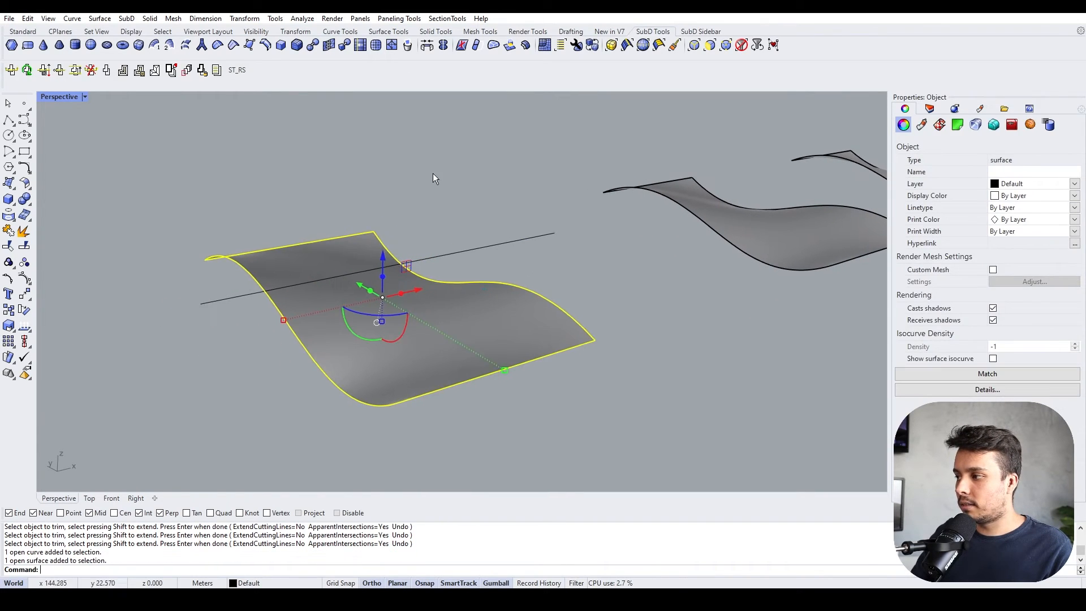
{"action": "key", "text": "Escape"}
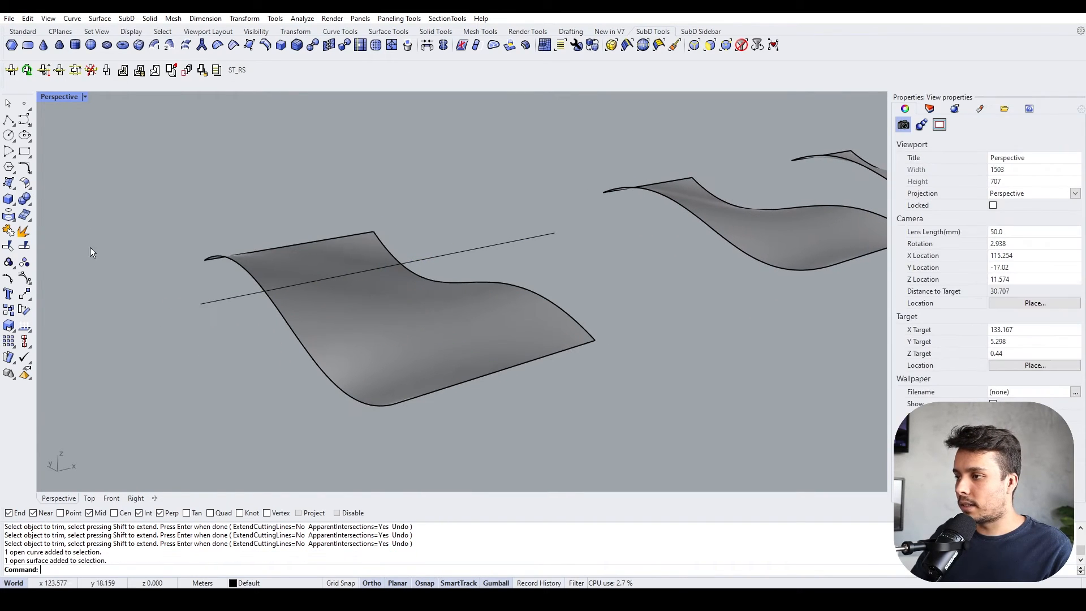
Split the curved surface in the Perspective view, using the straight line as the cutting object
{"action": "left_click", "coordinate": [25, 246]}
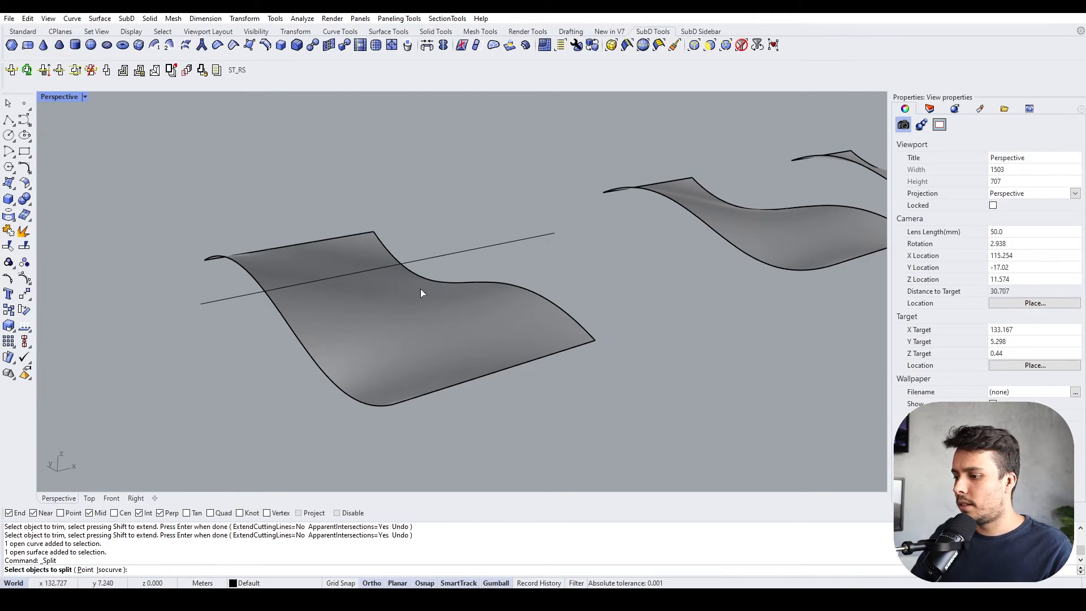
{"action": "left_click", "coordinate": [412, 312]}
{"action": "key", "text": "Return"}
{"action": "left_click", "coordinate": [436, 255]}
{"action": "key", "text": "Return"}
Extrude the straight line vertically down through the split surface, and check how it lines up with the two pieces
{"action": "left_click", "coordinate": [373, 307]}
{"action": "left_click", "coordinate": [513, 256]}
{"action": "left_click", "coordinate": [481, 248]}
{"action": "left_click_drag", "start_coordinate": [407, 225], "coordinate": [406, 310], "text": "ctrl"}
{"action": "left_click", "coordinate": [440, 196]}
{"action": "left_click", "coordinate": [399, 309]}
{"action": "left_click", "coordinate": [378, 254]}
{"action": "left_click", "coordinate": [414, 226]}
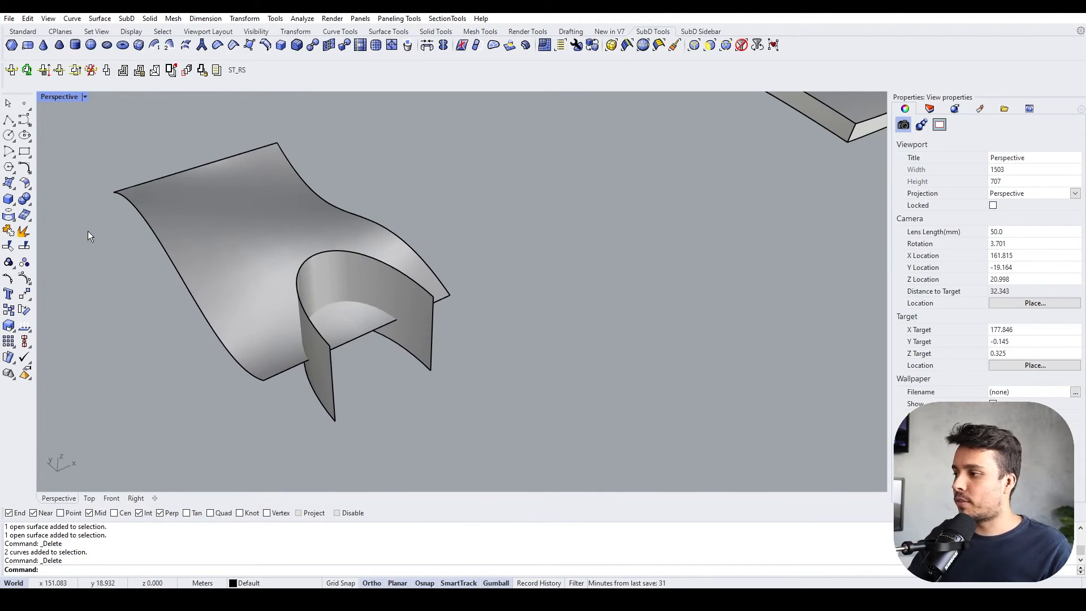
Trim the part of the wavy surface inside the U-shaped upright surface, using the upright surface as cutter, and undo the trim
{"action": "scroll", "coordinate": [350, 301], "scroll_direction": "up", "scroll_amount": 4}
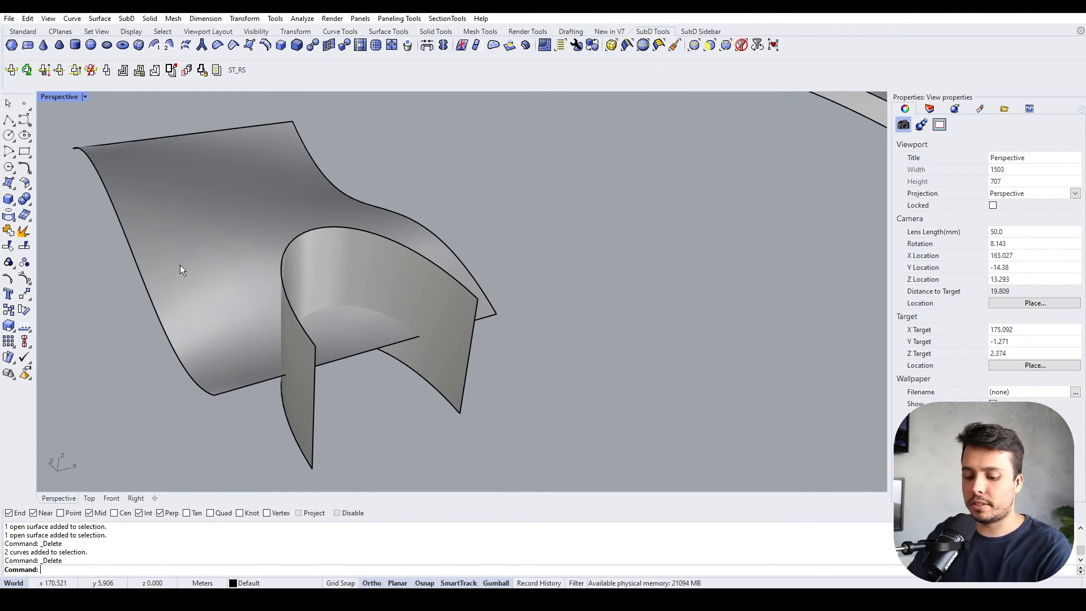
{"action": "key", "text": "Return"}
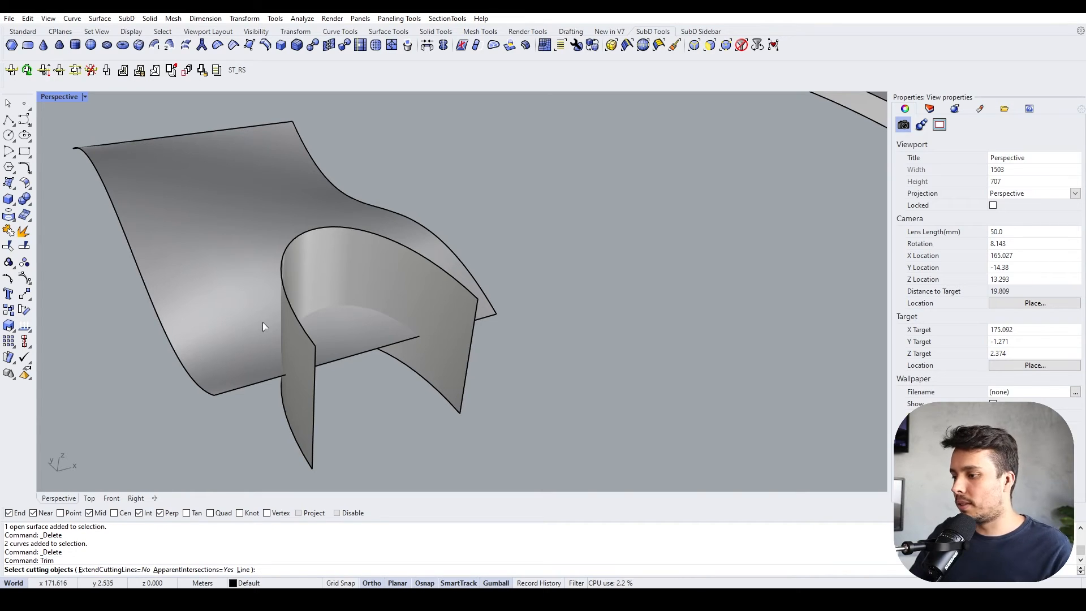
{"action": "left_click", "coordinate": [297, 341]}
{"action": "key", "text": "Return"}
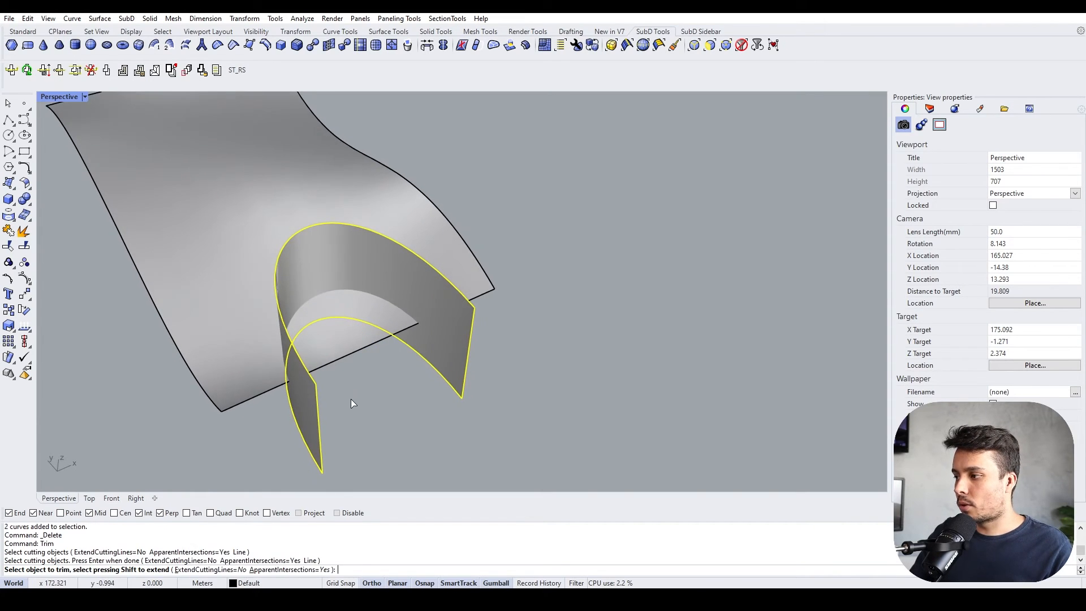
{"action": "left_click", "coordinate": [337, 323]}
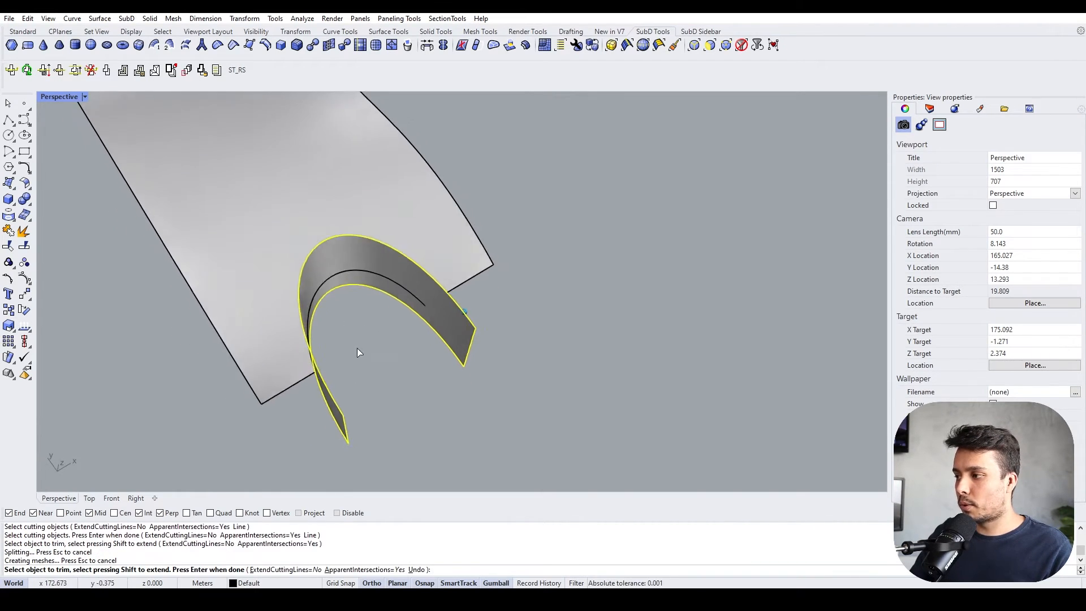
{"action": "right_click_drag", "start_coordinate": [633, 408], "coordinate": [105, 208]}
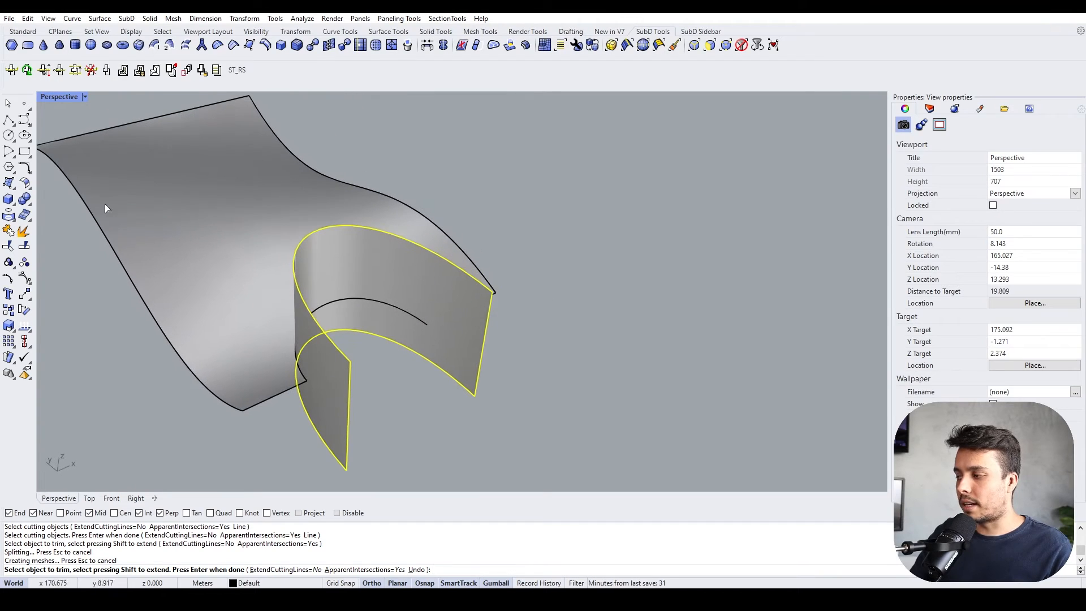
{"action": "key", "text": "Return"}
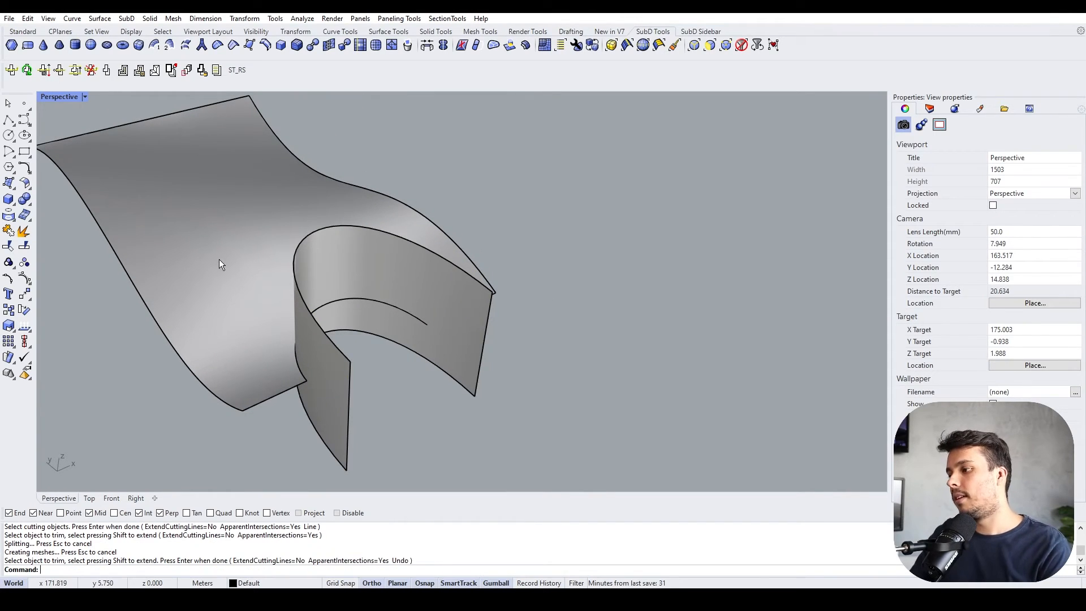
{"action": "key", "text": "ctrl+z"}
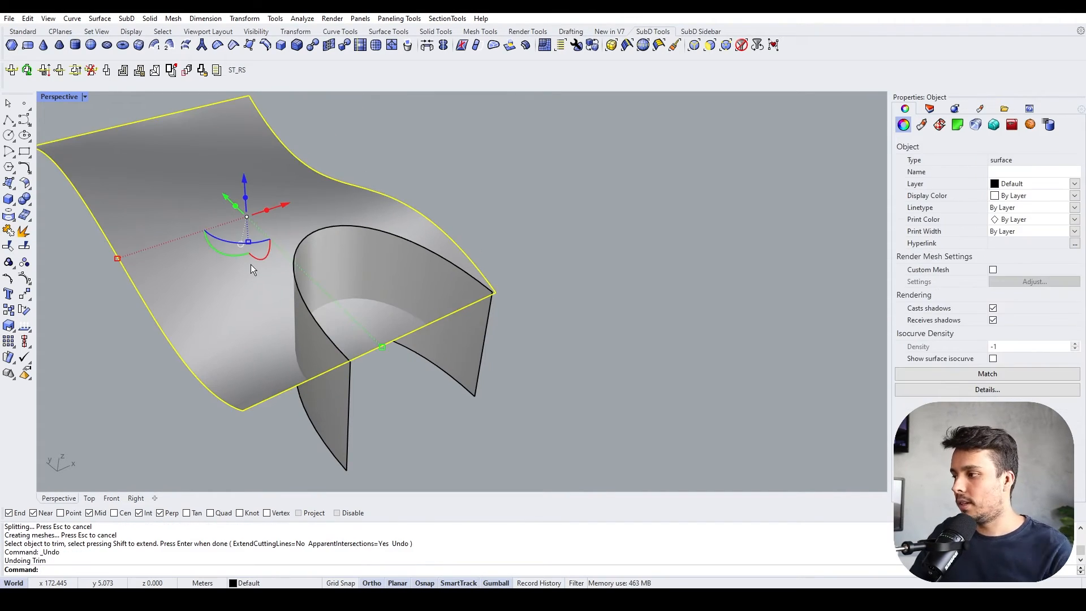
{"action": "key", "text": "Escape"}
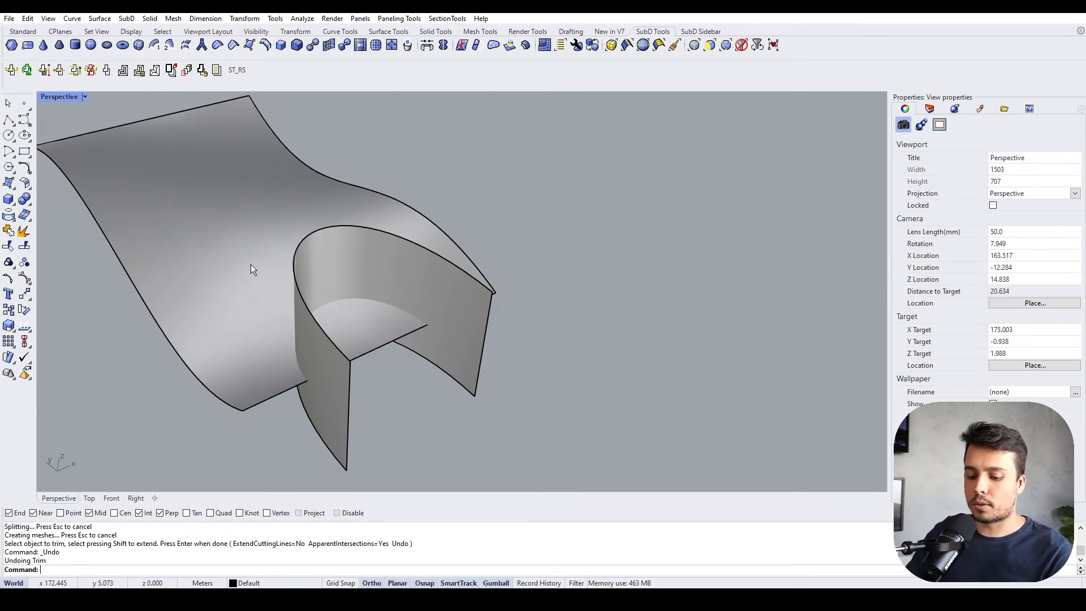
Split the wavy surface, using the U-shaped upright surface as the cutting object
{"action": "left_click", "coordinate": [25, 247]}
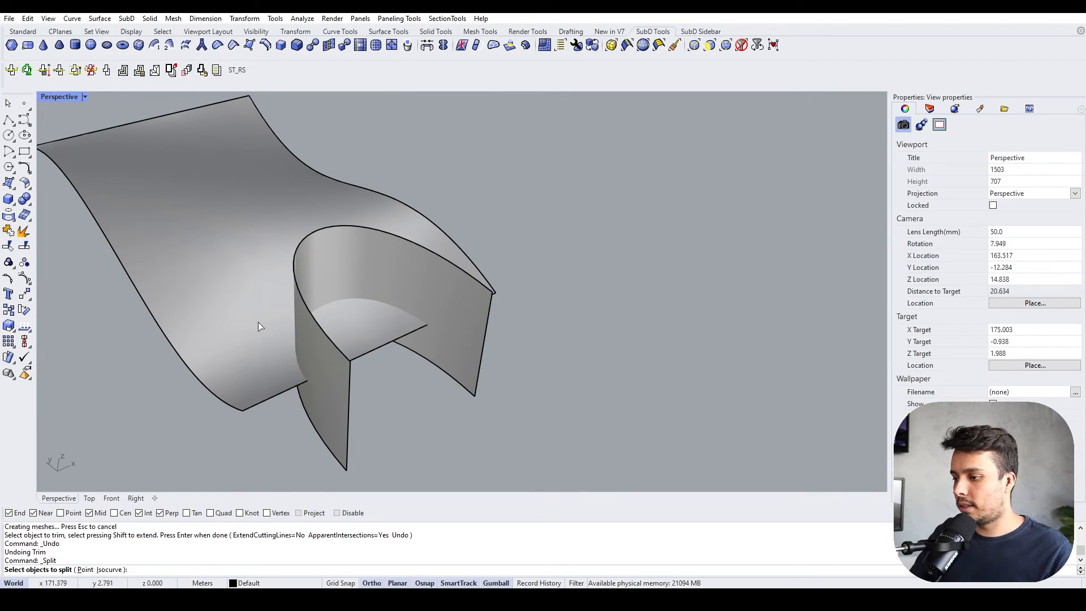
{"action": "left_click", "coordinate": [263, 367]}
{"action": "key", "text": "Return"}
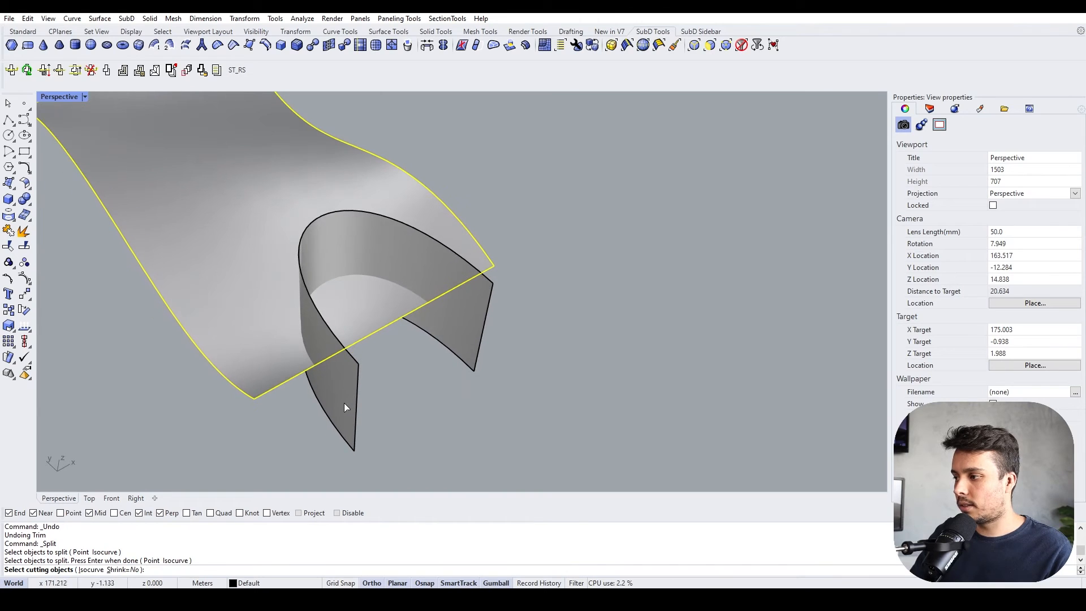
{"action": "left_click", "coordinate": [344, 401]}
{"action": "key", "text": "Return"}
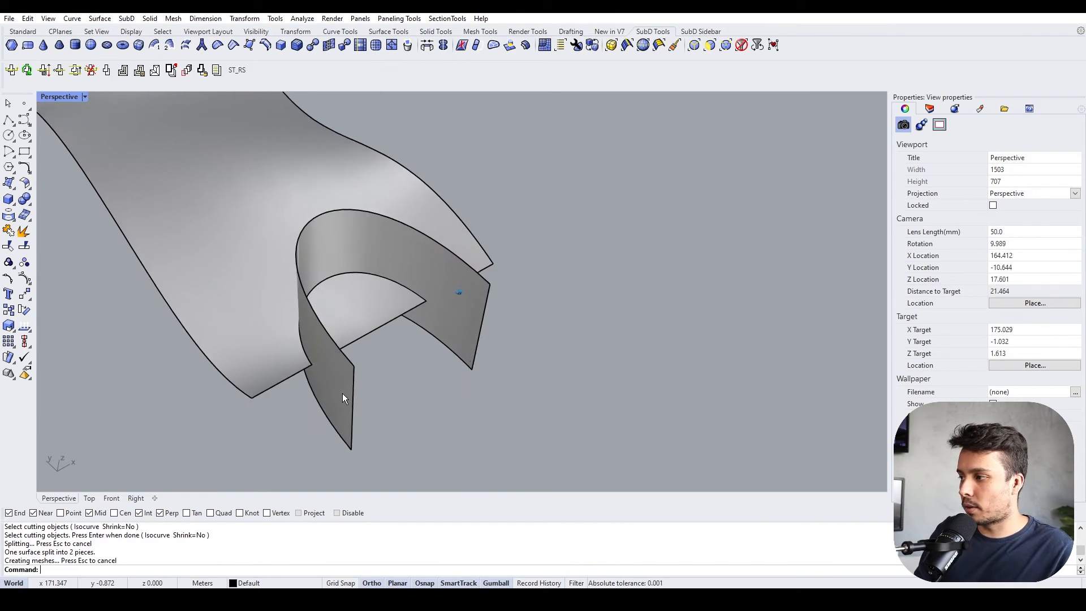
Select the inner and outer pieces of the split wavy surface in turn to compare them
{"action": "left_click", "coordinate": [375, 294]}
{"action": "left_click", "coordinate": [221, 263]}
{"action": "left_click", "coordinate": [330, 286]}
{"action": "right_click_drag", "start_coordinate": [330, 286], "coordinate": [254, 381]}
{"action": "scroll", "coordinate": [334, 318], "scroll_direction": "down", "scroll_amount": 3}
{"action": "key", "text": "Escape"}
{"action": "left_click", "coordinate": [340, 328]}
{"action": "right_click_drag", "start_coordinate": [360, 325], "coordinate": [474, 310]}
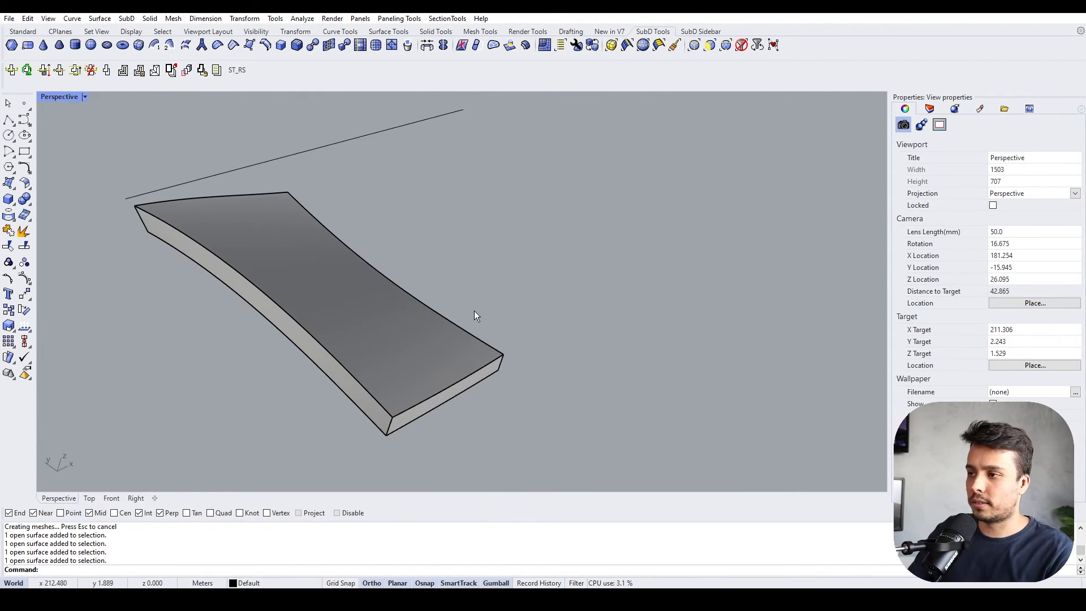
{"action": "left_click", "coordinate": [9, 245]}
{"action": "left_click", "coordinate": [419, 334]}
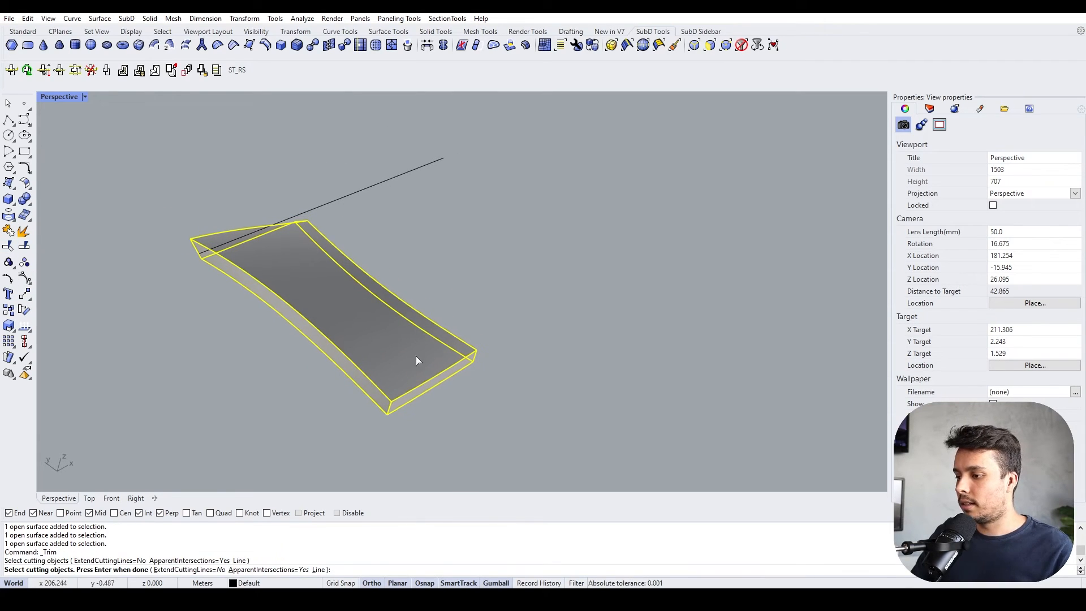
{"action": "key", "text": "Escape"}
Trim off the far part of the curved slab in the Perspective view with the straight line as cutter, and undo the trim
{"action": "key", "text": "Return"}
{"action": "left_click", "coordinate": [363, 191]}
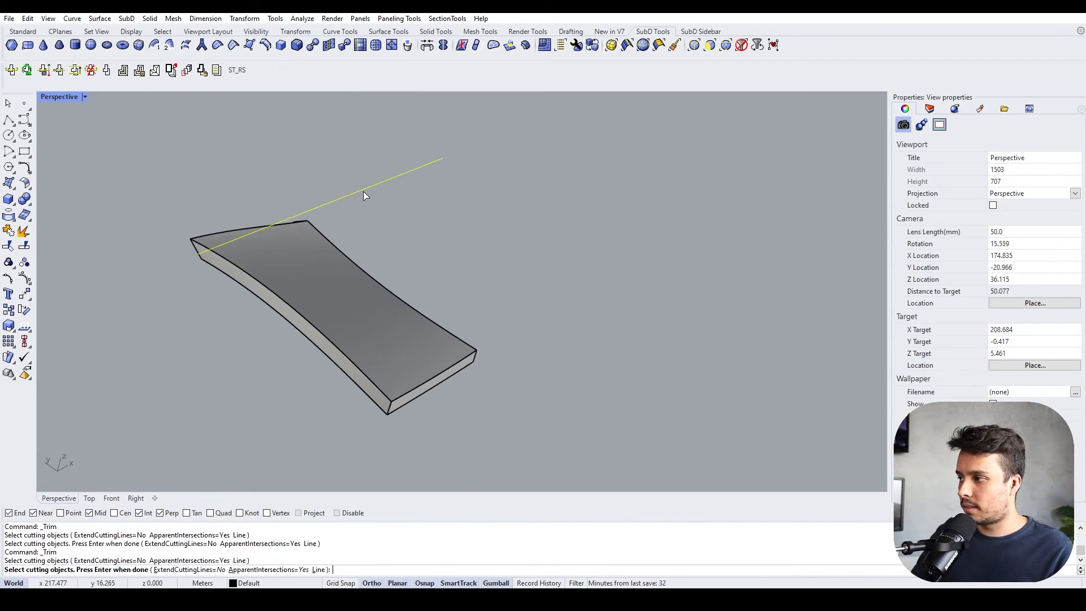
{"action": "key", "text": "Return"}
{"action": "right_click_drag", "start_coordinate": [417, 334], "coordinate": [415, 308]}
{"action": "left_click", "coordinate": [276, 226]}
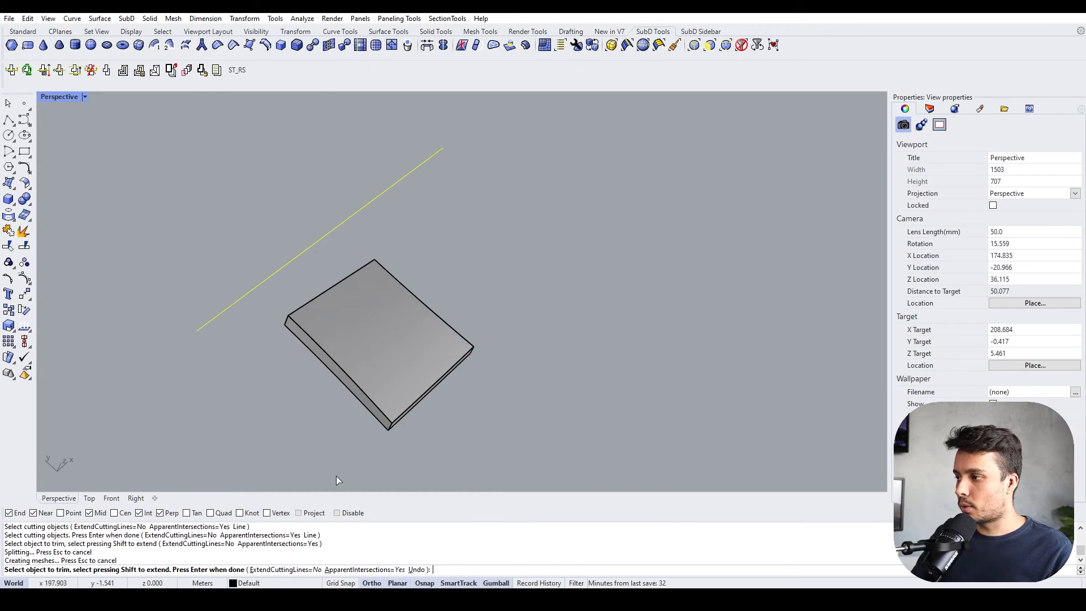
{"action": "right_click_drag", "start_coordinate": [438, 373], "coordinate": [352, 117]}
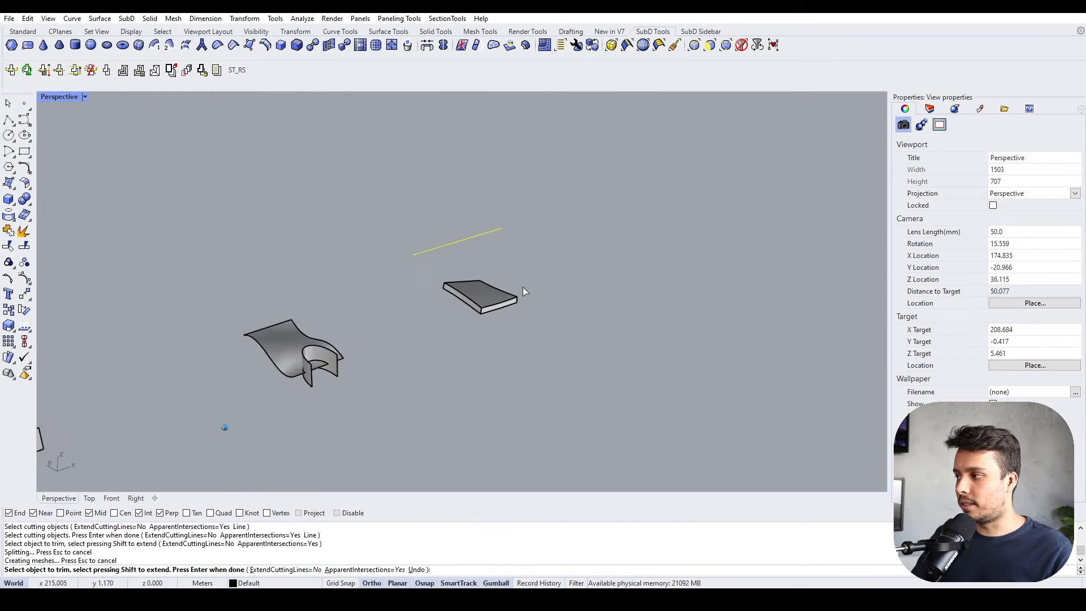
{"action": "scroll", "coordinate": [523, 287], "scroll_direction": "up", "scroll_amount": 10}
{"action": "scroll", "coordinate": [461, 299], "scroll_direction": "down", "scroll_amount": 4}
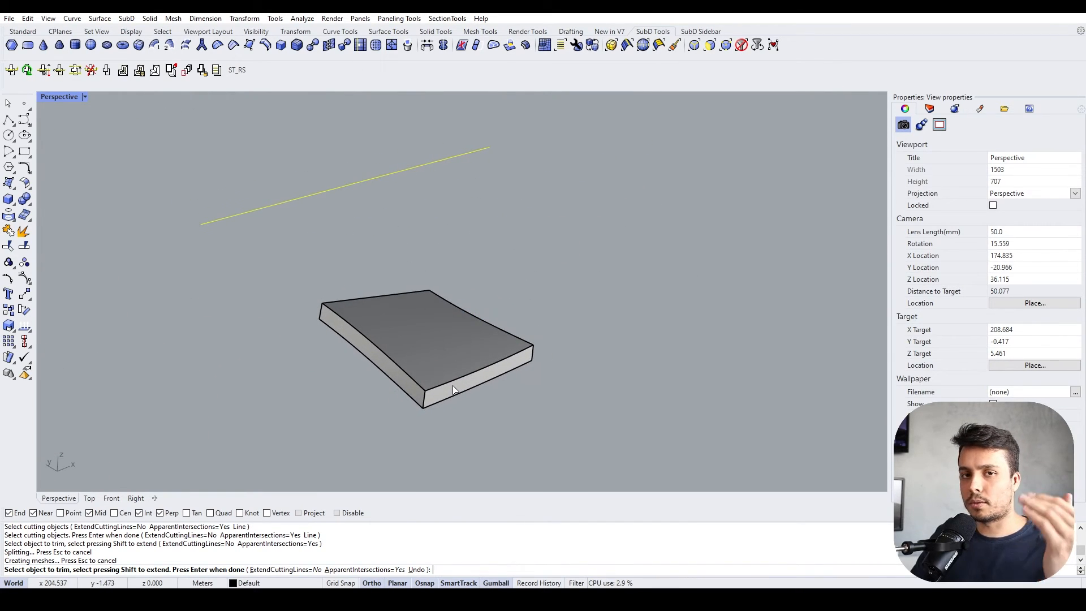
{"action": "key", "text": "Return"}
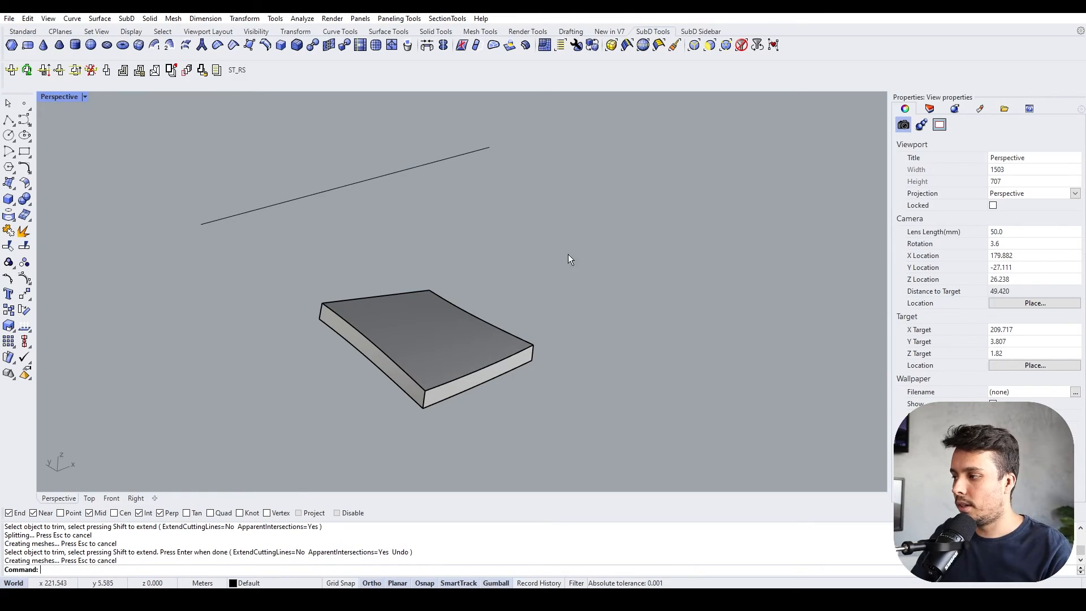
{"action": "key", "text": "ctrl+z"}
{"action": "key", "text": "Escape"}
Split the curved slab in the Perspective view, using the straight line as the cutting object
{"action": "left_click", "coordinate": [24, 248]}
{"action": "left_click", "coordinate": [371, 297]}
{"action": "key", "text": "Return"}
{"action": "left_click", "coordinate": [413, 167]}
{"action": "key", "text": "Return"}
Select the near and far pieces of the split slab alternately, and examine the cut from several angles
{"action": "left_click", "coordinate": [419, 317]}
{"action": "left_click", "coordinate": [379, 277]}
{"action": "left_click", "coordinate": [413, 343]}
{"action": "left_click", "coordinate": [361, 276]}
{"action": "left_click", "coordinate": [426, 340]}
{"action": "left_click", "coordinate": [373, 282]}
{"action": "right_click_drag", "start_coordinate": [464, 288], "coordinate": [432, 286]}
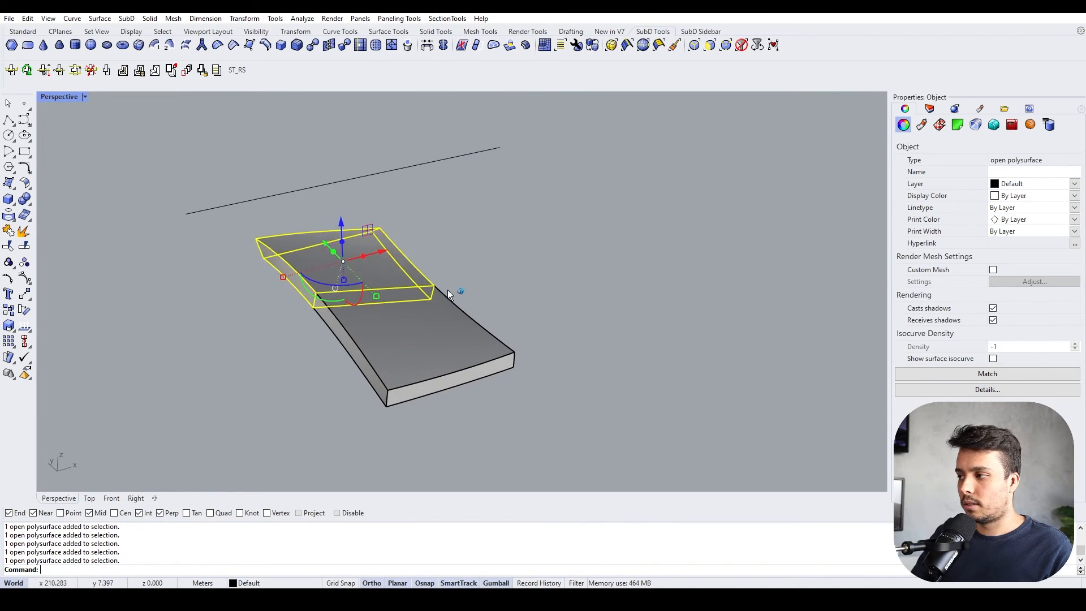
{"action": "left_click", "coordinate": [492, 286]}
{"action": "left_click", "coordinate": [403, 283]}
{"action": "right_click_drag", "start_coordinate": [463, 334], "coordinate": [527, 338]}
{"action": "left_click", "coordinate": [504, 352]}
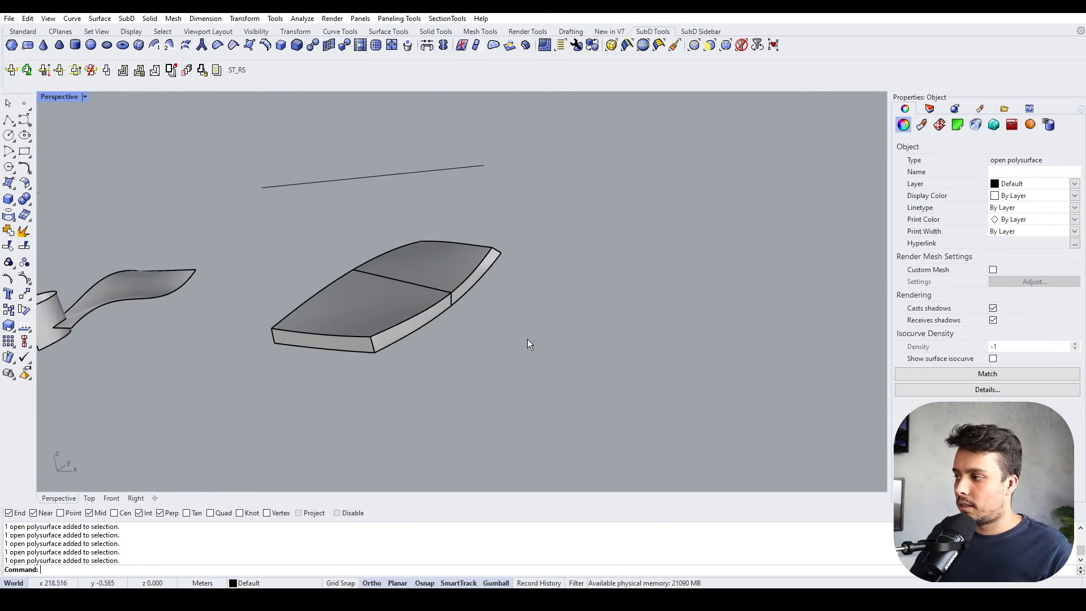
Move the front piece of the surface split by the straight line sideways along X, and undo the move
{"action": "scroll", "coordinate": [527, 338], "scroll_direction": "down", "scroll_amount": 5}
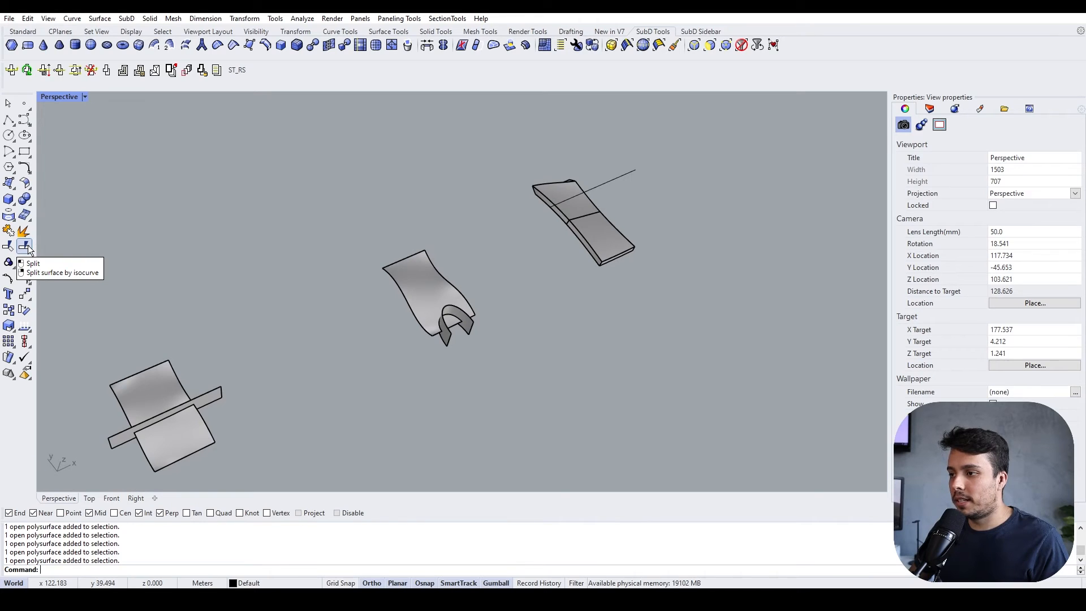
{"action": "scroll", "coordinate": [447, 315], "scroll_direction": "down", "scroll_amount": 3}
{"action": "right_click_drag", "start_coordinate": [446, 314], "coordinate": [510, 255]}
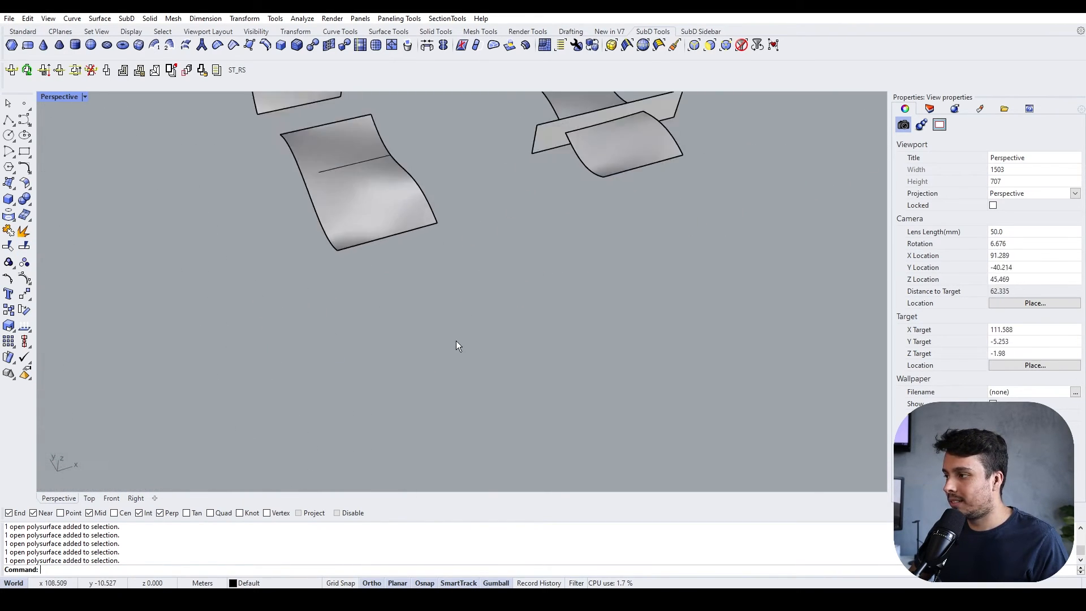
{"action": "left_click", "coordinate": [560, 283]}
{"action": "left_click_drag", "start_coordinate": [455, 294], "coordinate": [596, 265]}
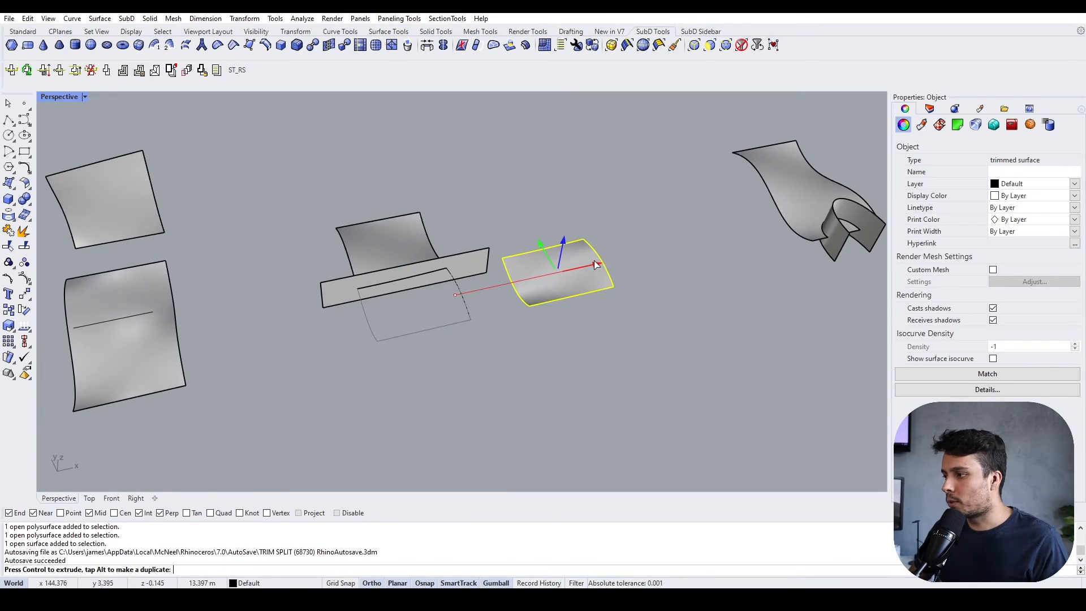
{"action": "key", "text": "ctrl+z"}
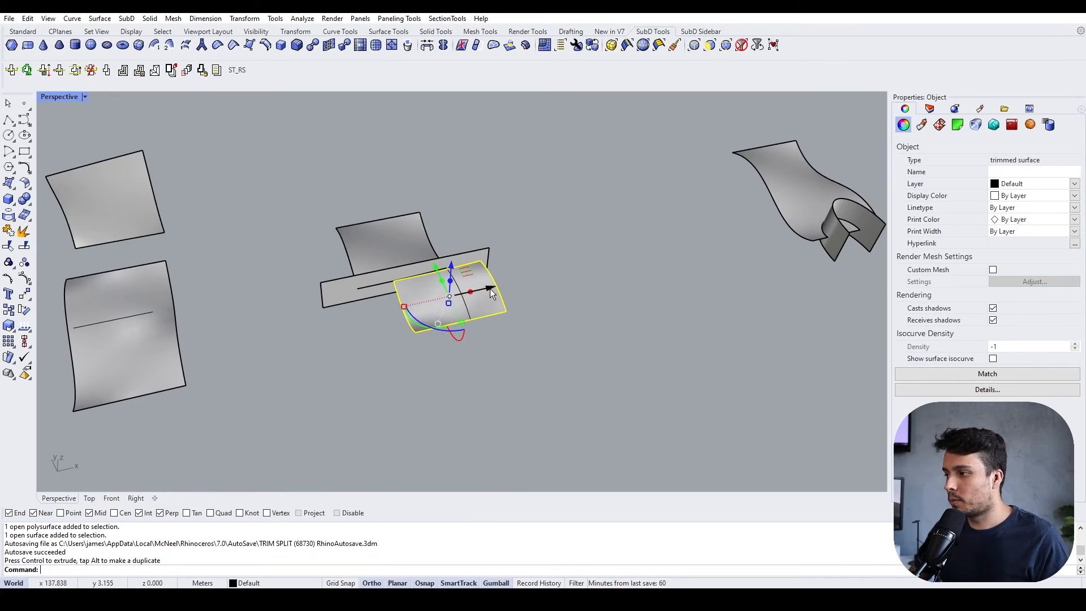
Delete the upright extruded surface and the rear piece of the split curved surface
{"action": "scroll", "coordinate": [490, 289], "scroll_direction": "up", "scroll_amount": 3}
{"action": "left_click", "coordinate": [476, 272]}
{"action": "key", "text": "Delete"}
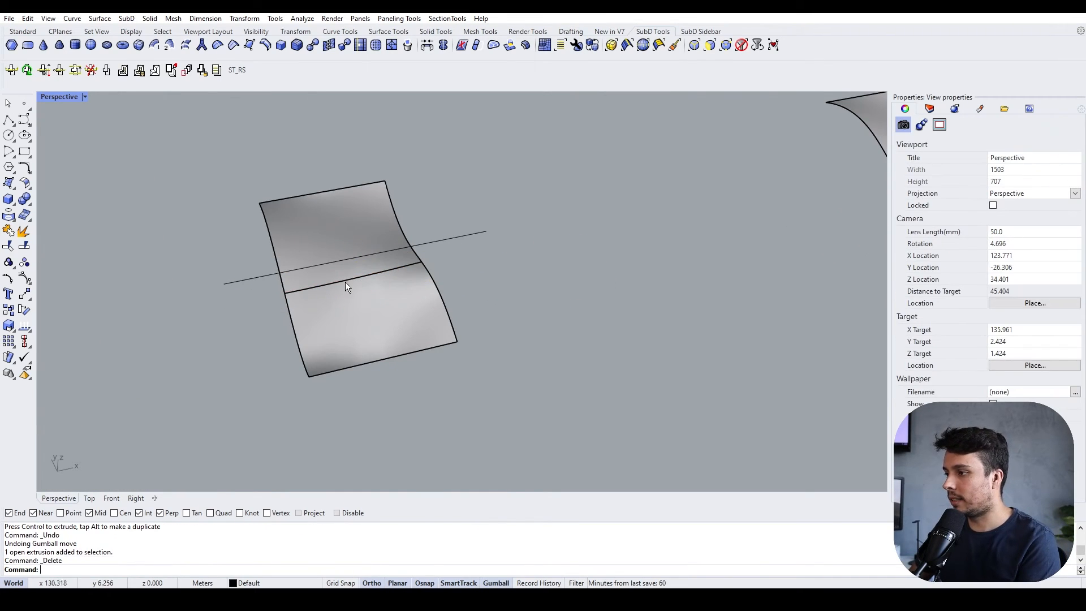
{"action": "right_click_drag", "start_coordinate": [345, 235], "coordinate": [341, 230]}
{"action": "left_click", "coordinate": [332, 230]}
{"action": "key", "text": "Delete"}
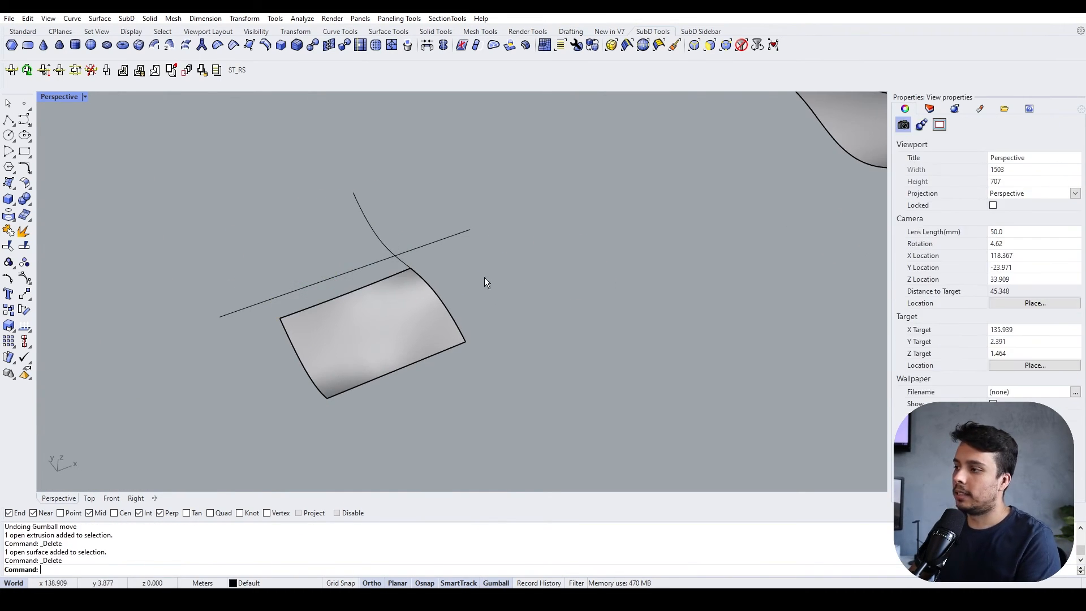
Untrim the straight cut edge of the remaining surface piece with KeepTrimObjects set to No
{"action": "right_click_drag", "start_coordinate": [403, 310], "coordinate": [403, 294]}
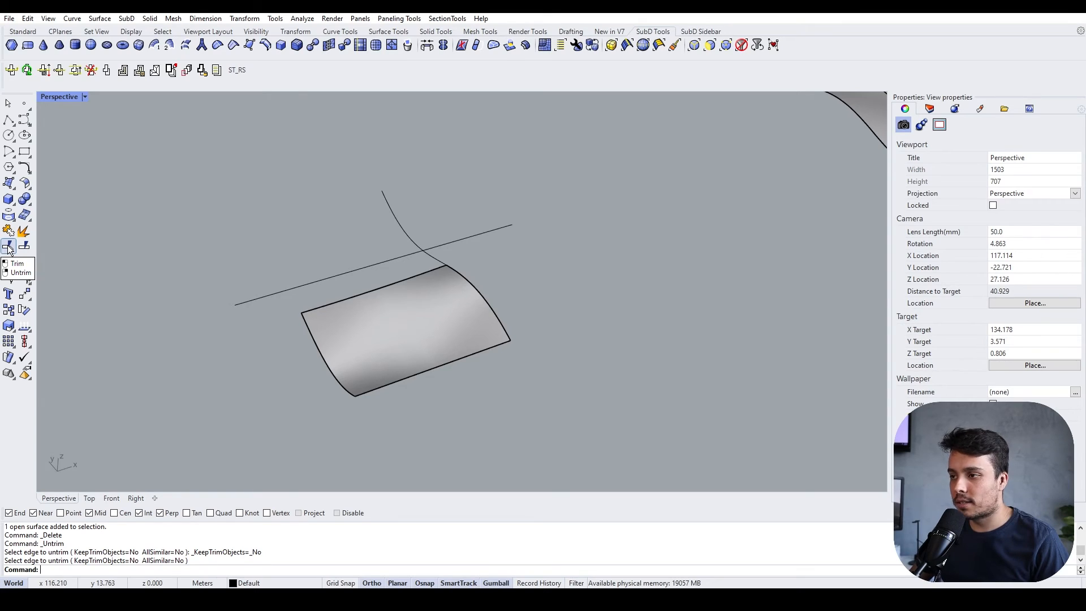
{"action": "right_click", "coordinate": [8, 248]}
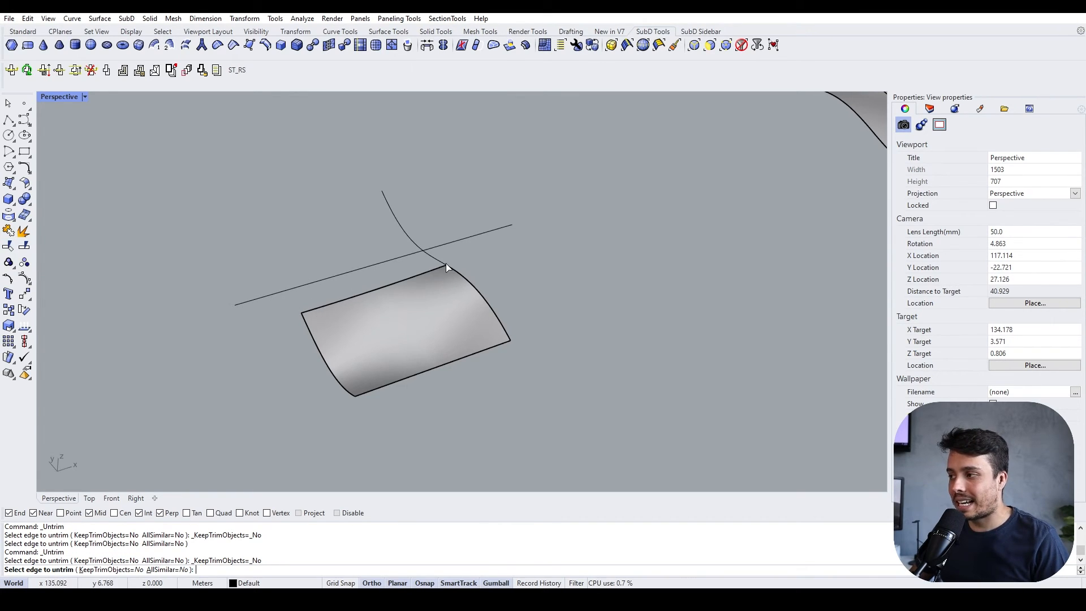
{"action": "left_click", "coordinate": [372, 294]}
{"action": "right_click_drag", "start_coordinate": [205, 183], "coordinate": [396, 283]}
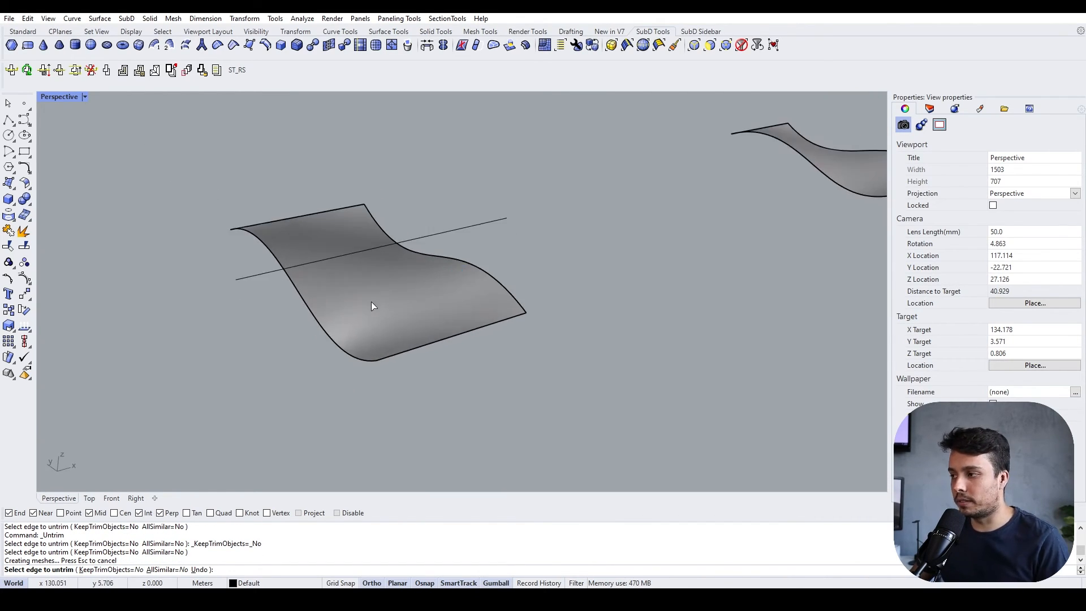
{"action": "key", "text": "Return"}
Undo the untrim, and check the trimmed surface piece by selecting it
{"action": "key", "text": "ctrl+z"}
{"action": "left_click", "coordinate": [378, 308]}
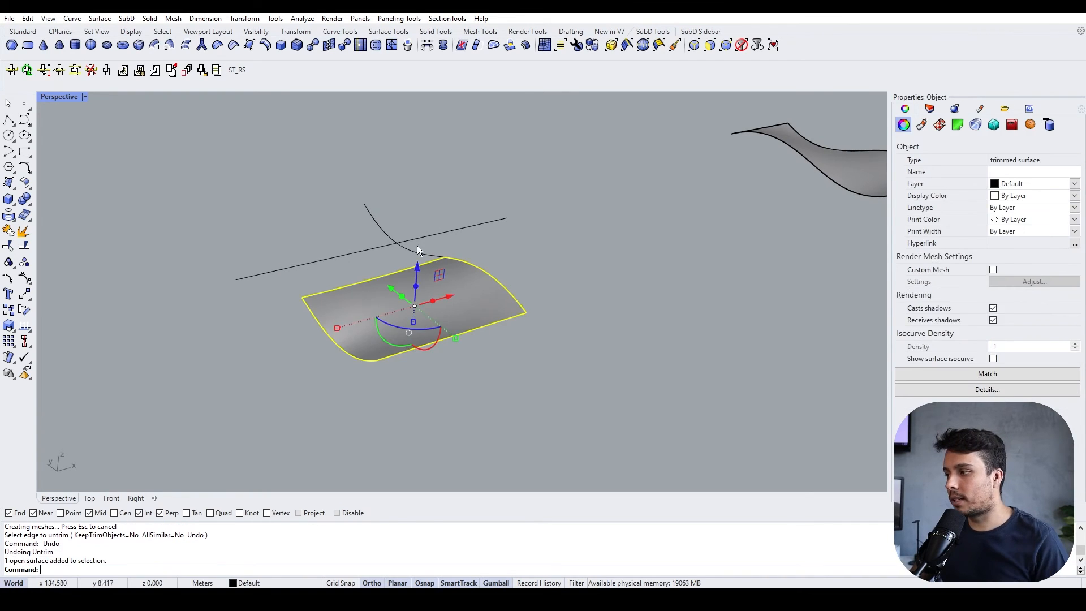
{"action": "left_click", "coordinate": [689, 298]}
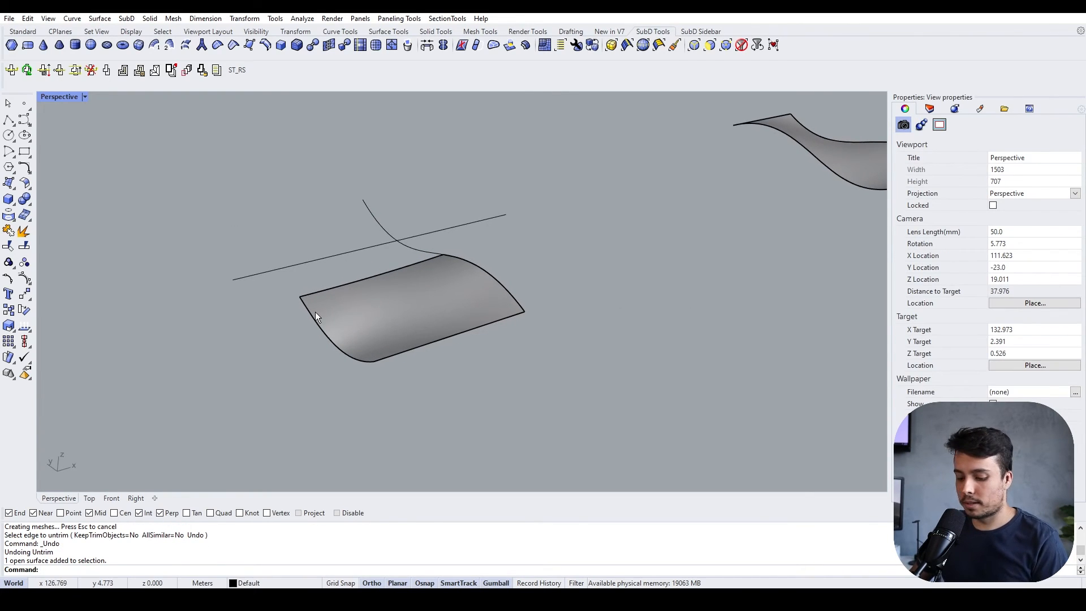
Untrim the straight cut edge of the front surface piece with KeepTrimObjects set to No
{"action": "type", "text": "untrim"}
{"action": "key", "text": "Return"}
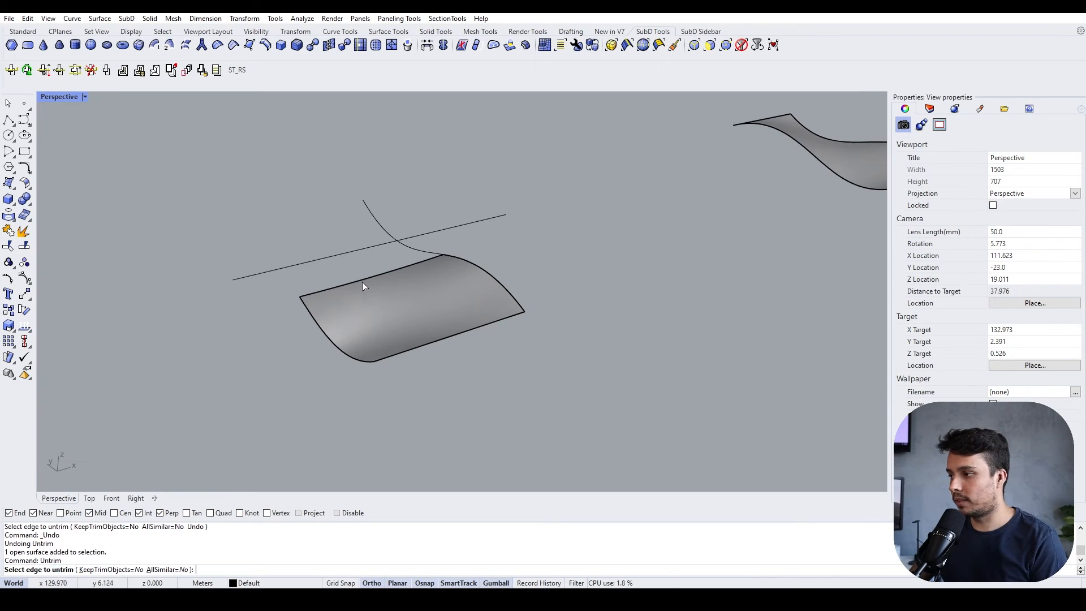
{"action": "left_click", "coordinate": [363, 280]}
{"action": "key", "text": "Return"}
{"action": "right_click_drag", "start_coordinate": [376, 305], "coordinate": [387, 306]}
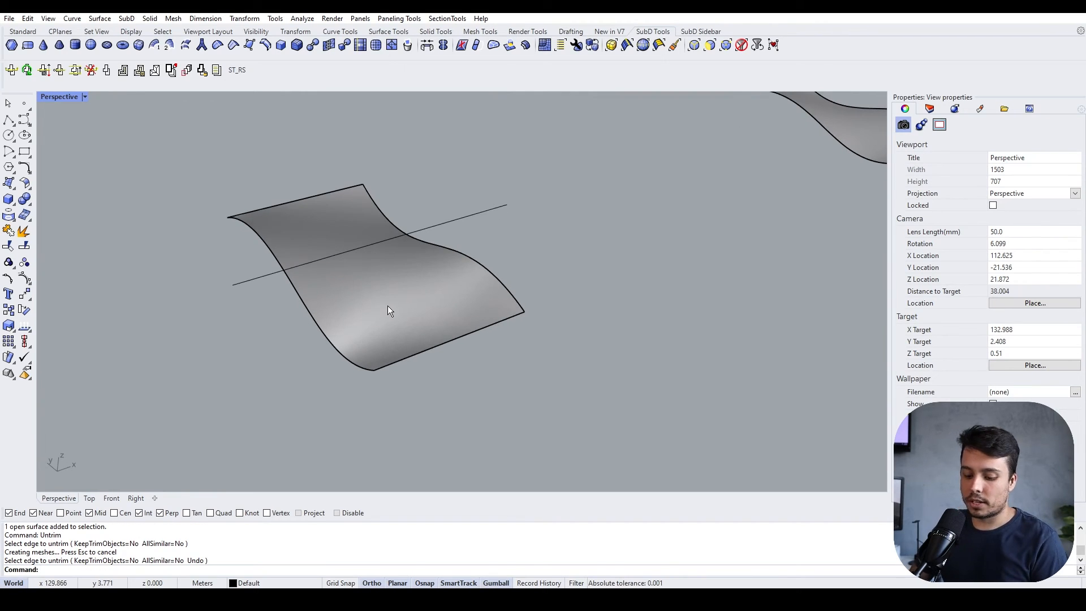
Trim away the front portion of the curved surface using the straight line as the cutting object
{"action": "type", "text": "t"}
{"action": "key", "text": "Return"}
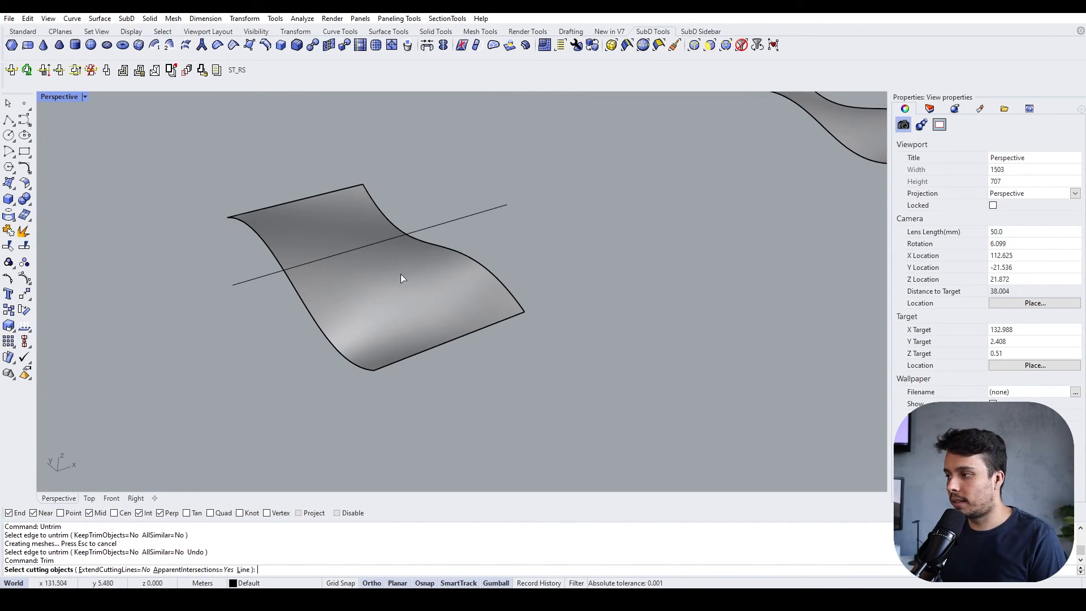
{"action": "left_click", "coordinate": [447, 225]}
{"action": "key", "text": "Return"}
{"action": "left_click", "coordinate": [449, 320]}
{"action": "key", "text": "Return"}
{"action": "right_click_drag", "start_coordinate": [397, 292], "coordinate": [377, 273]}
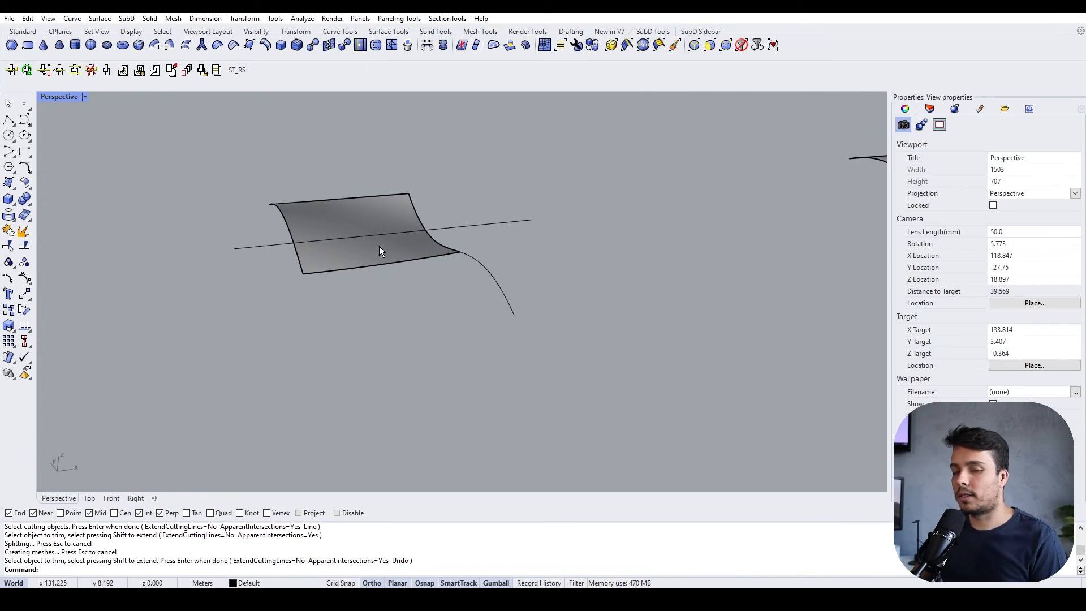
Show the control points of the trimmed surface, examine how far they extend past the cut edge, and hide them
{"action": "left_click", "coordinate": [324, 255]}
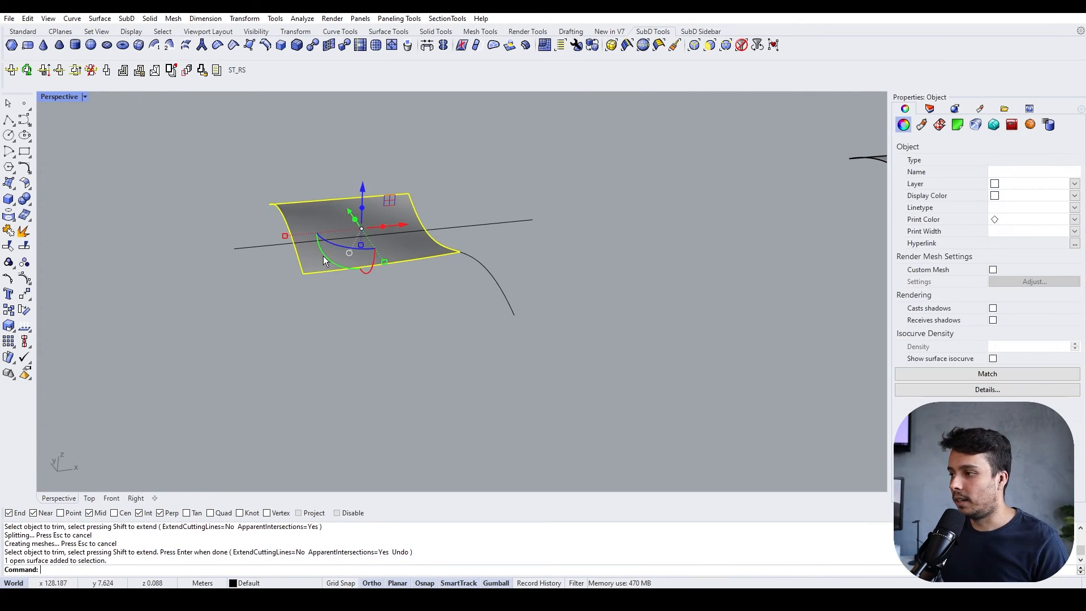
{"action": "left_click", "coordinate": [26, 295]}
{"action": "left_click_drag", "start_coordinate": [57, 282], "coordinate": [69, 260]}
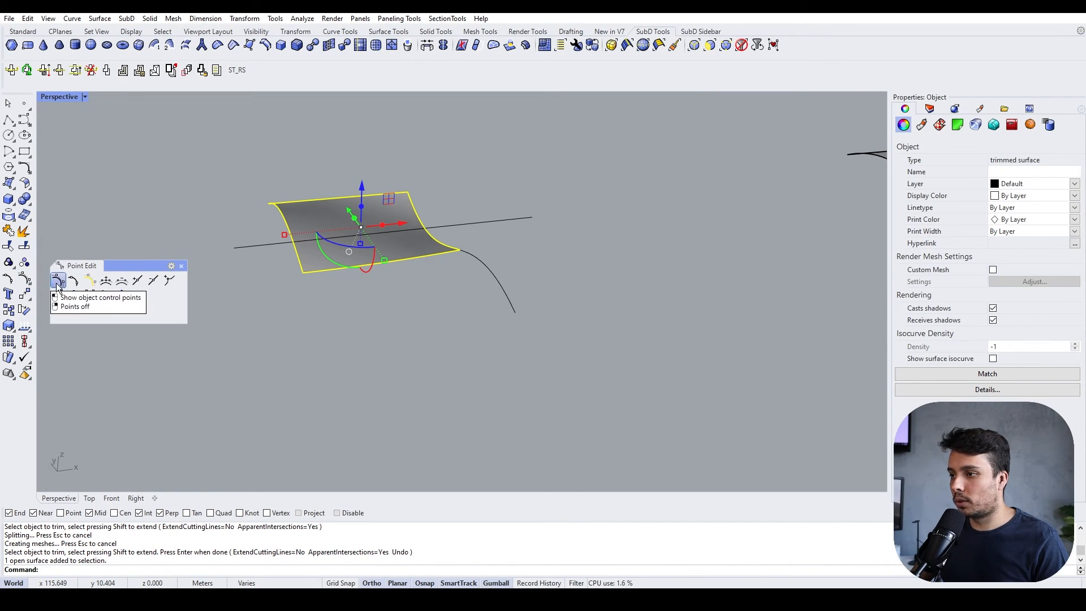
{"action": "left_click", "coordinate": [89, 281]}
{"action": "right_click_drag", "start_coordinate": [541, 247], "coordinate": [390, 300]}
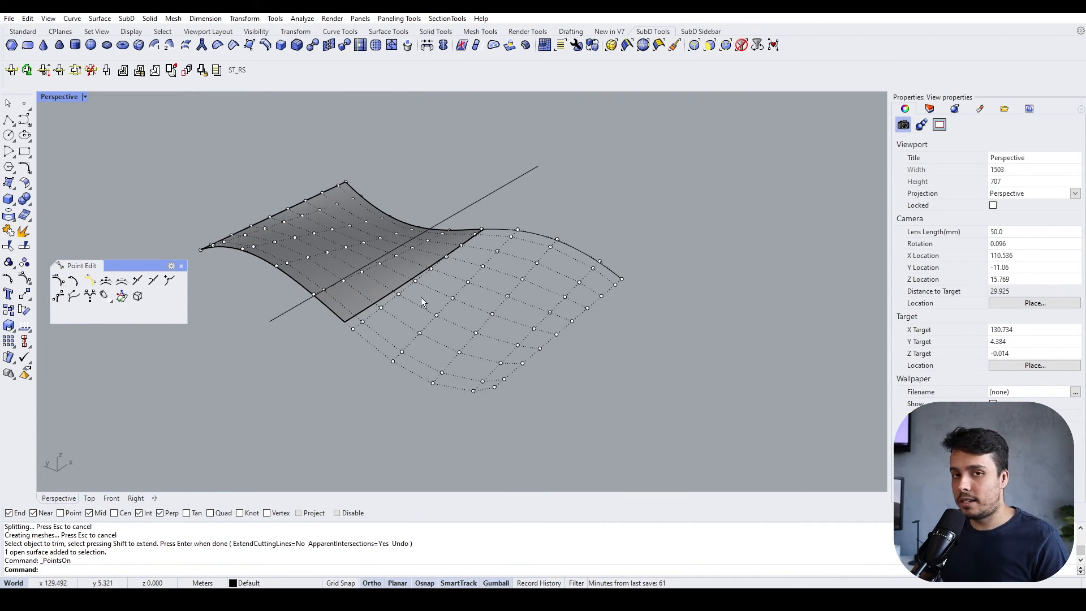
{"action": "right_click_drag", "start_coordinate": [389, 310], "coordinate": [402, 277]}
{"action": "scroll", "coordinate": [401, 277], "scroll_direction": "up", "scroll_amount": 2}
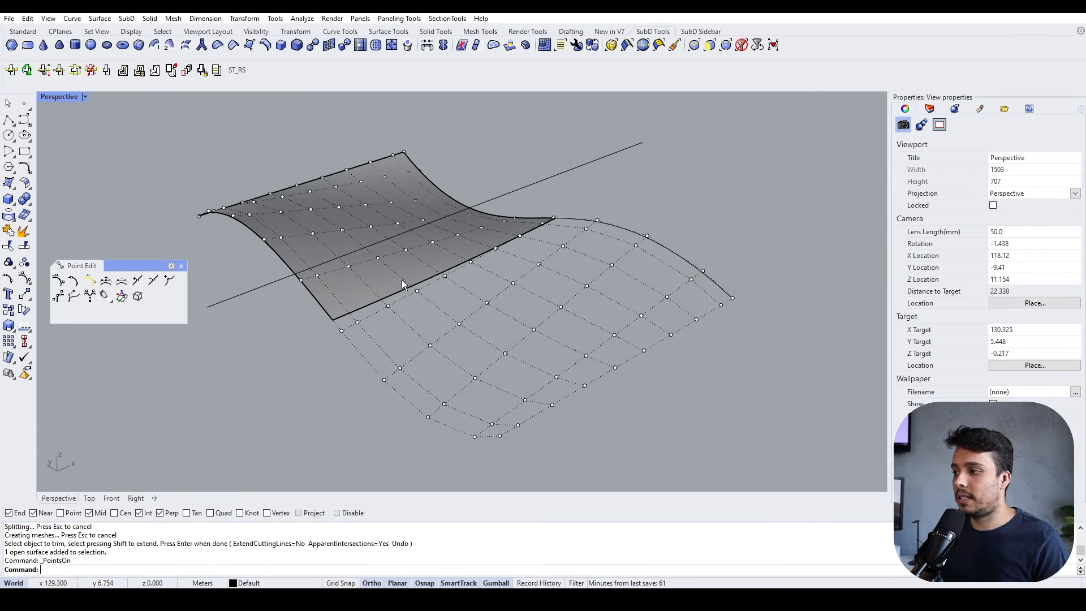
{"action": "key", "text": "Escape"}
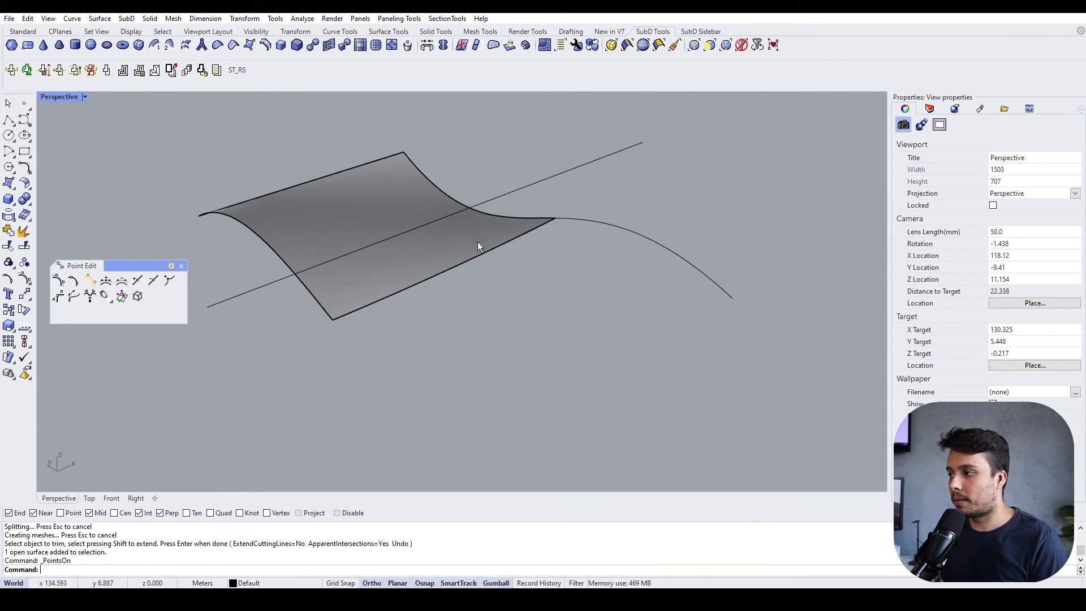
Select the trimmed surface and turn its control points on once more to compare them with the remaining area, and hide them
{"action": "left_click", "coordinate": [361, 281]}
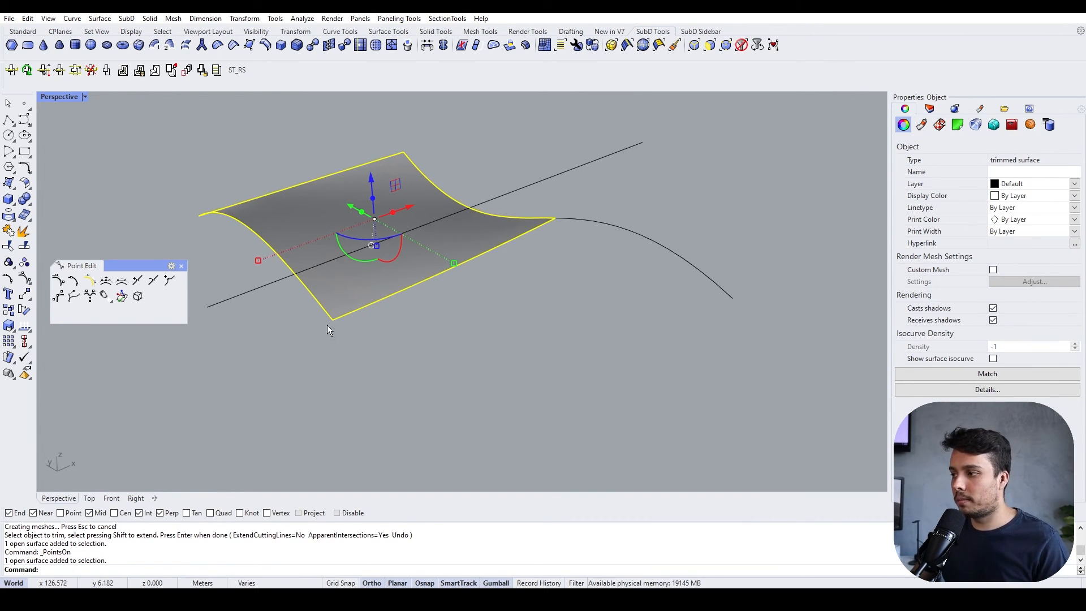
{"action": "left_click", "coordinate": [406, 335]}
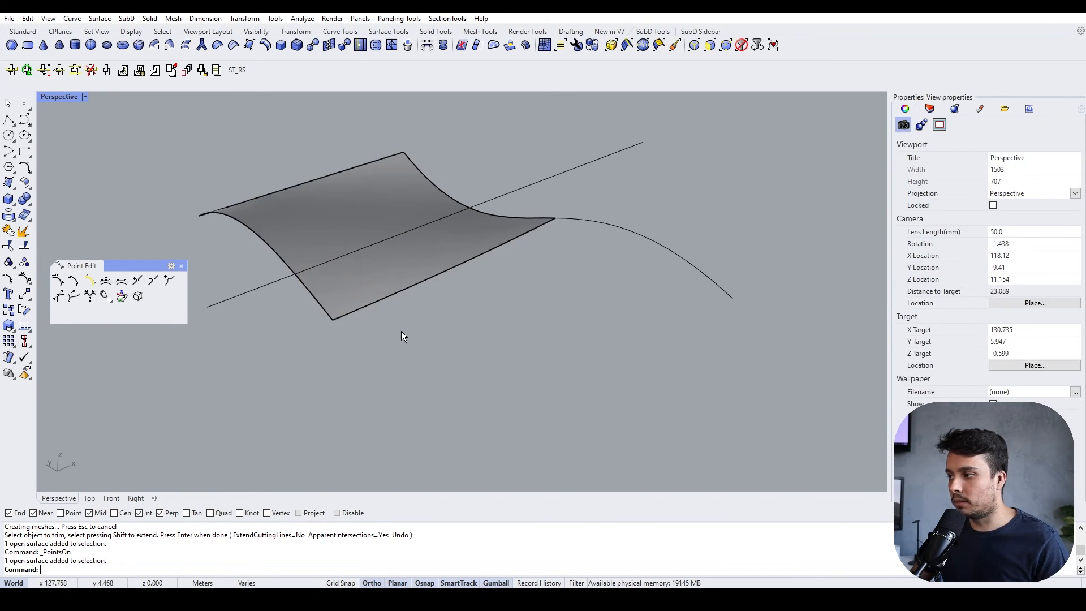
{"action": "left_click", "coordinate": [366, 296]}
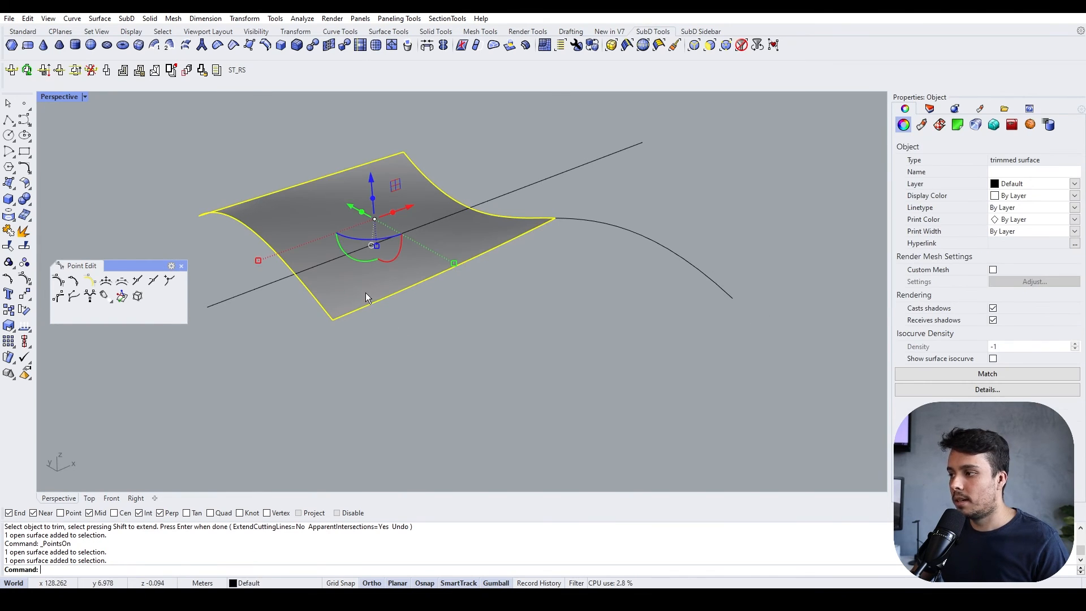
{"action": "left_click", "coordinate": [59, 281]}
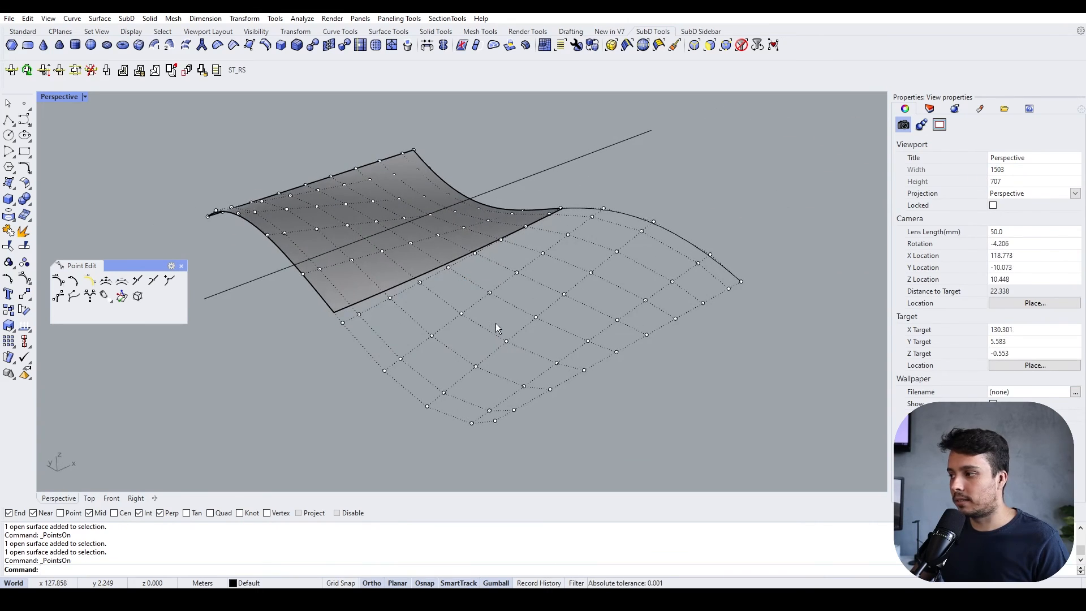
{"action": "key", "text": "Escape"}
Untrim the front cut edge of the rear surface piece with KeepTrimObjects set to No
{"action": "type", "text": "Untrim"}
{"action": "key", "text": "Return"}
{"action": "left_click", "coordinate": [439, 266]}
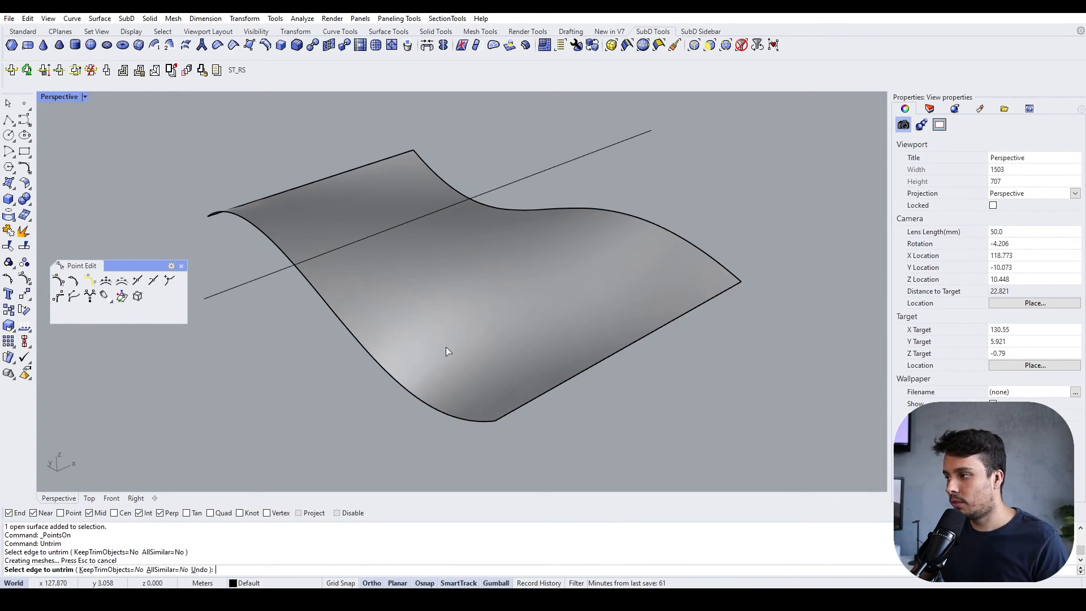
{"action": "key", "text": "Return"}
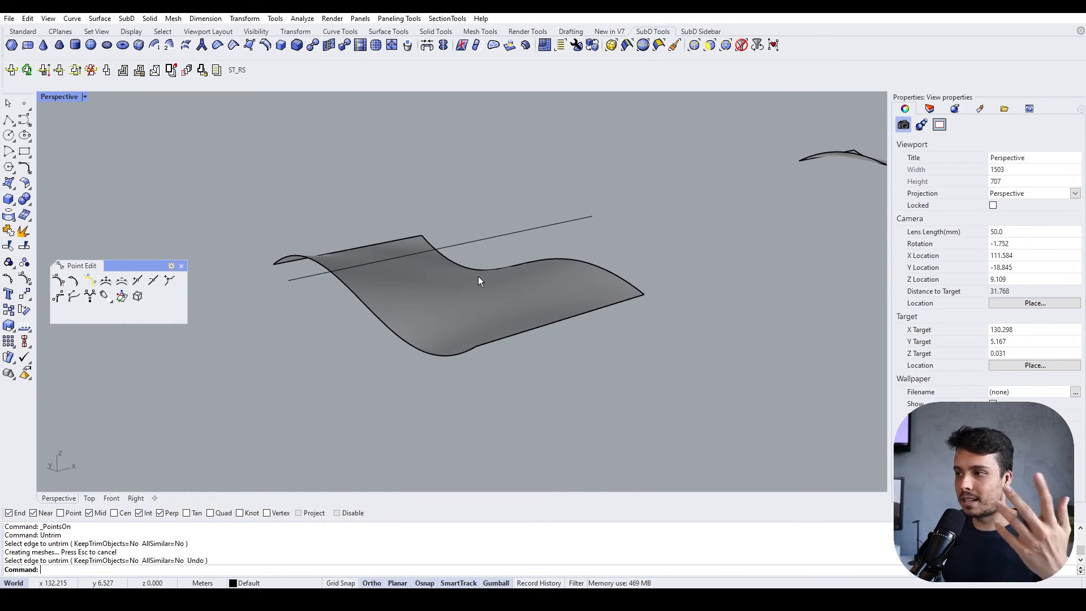
Check the untrimmed surface by selecting and deselecting it
{"action": "left_click", "coordinate": [478, 276]}
{"action": "left_click", "coordinate": [469, 153]}
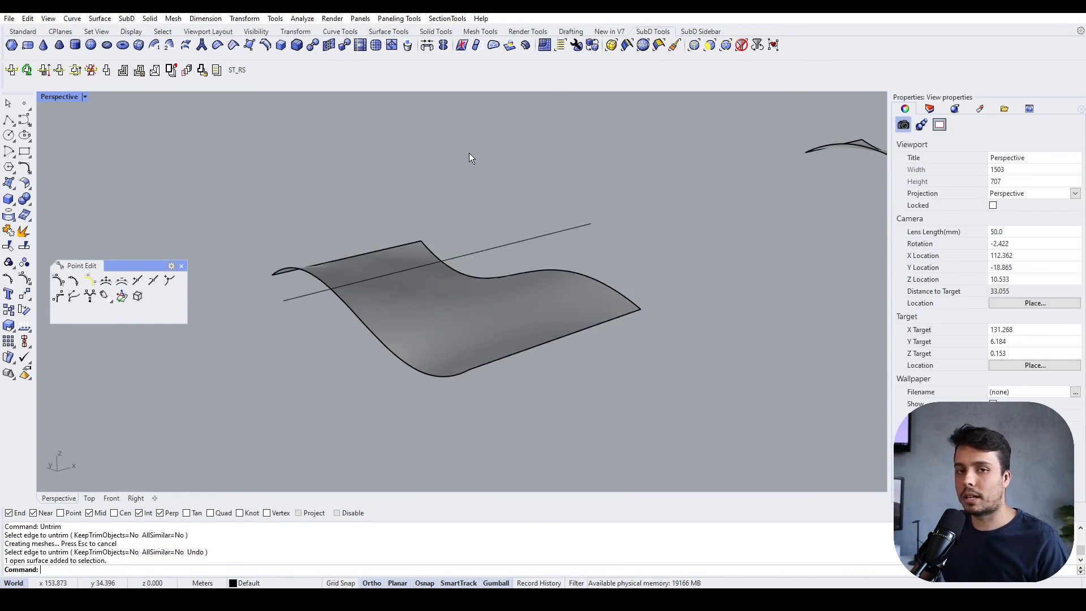
{"action": "left_click", "coordinate": [430, 306]}
{"action": "left_click", "coordinate": [229, 279]}
{"action": "right_click_drag", "start_coordinate": [228, 279], "coordinate": [339, 294]}
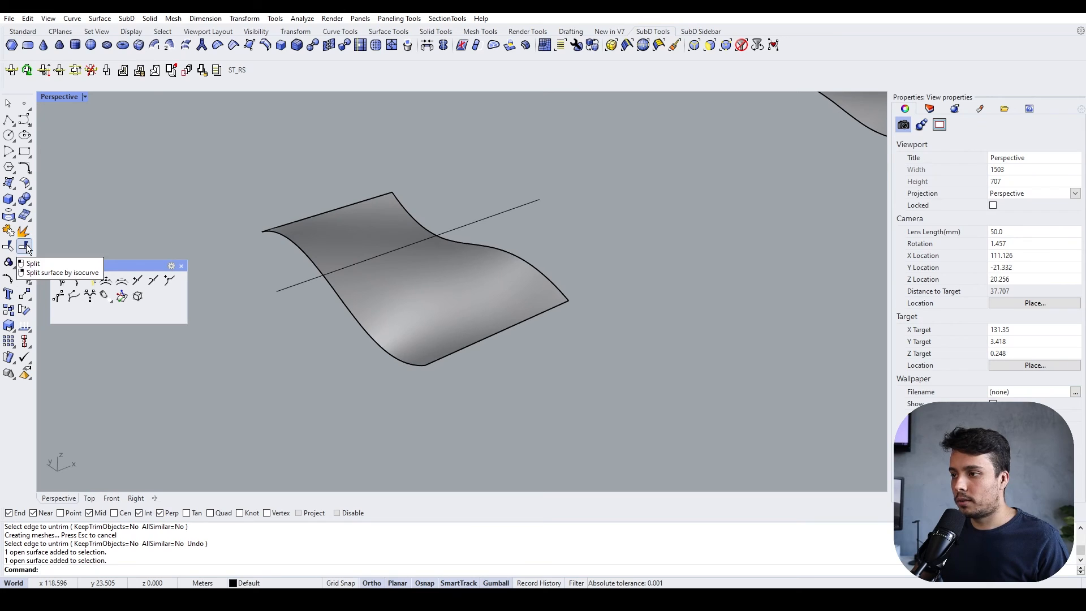
Delete the straight cutting line that crosses the curved surface
{"action": "left_click", "coordinate": [24, 246]}
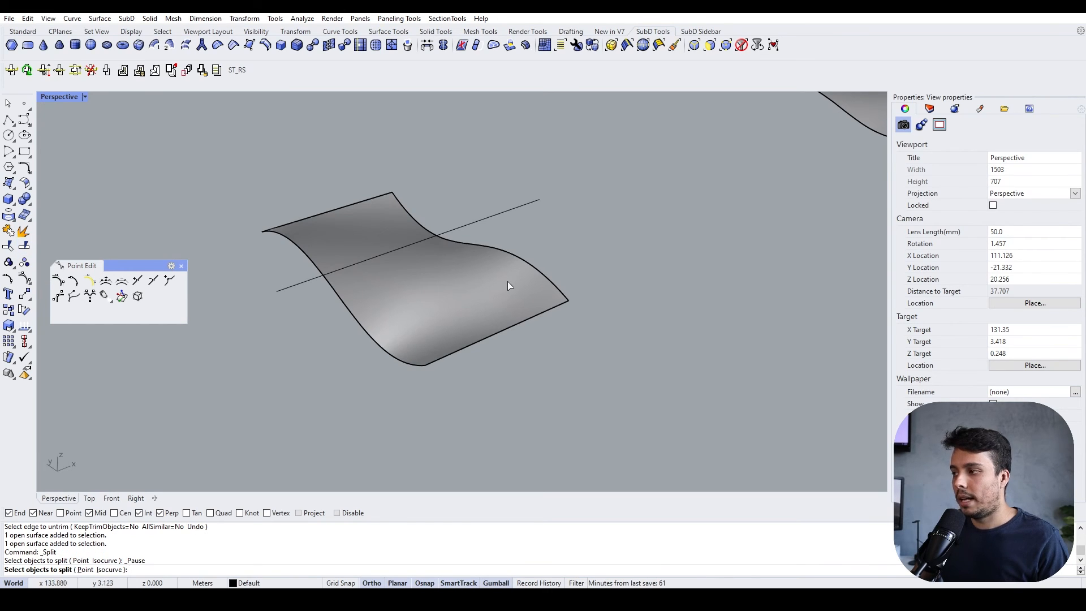
{"action": "key", "text": "Escape"}
{"action": "left_click", "coordinate": [499, 213]}
{"action": "key", "text": "Delete"}
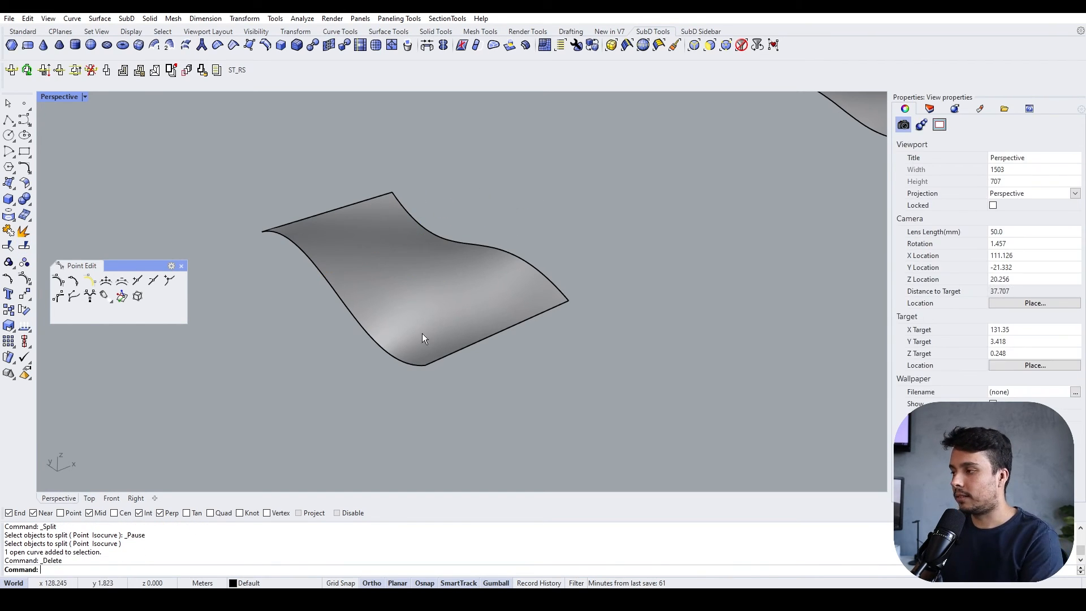
{"action": "right_click_drag", "start_coordinate": [394, 338], "coordinate": [369, 174]}
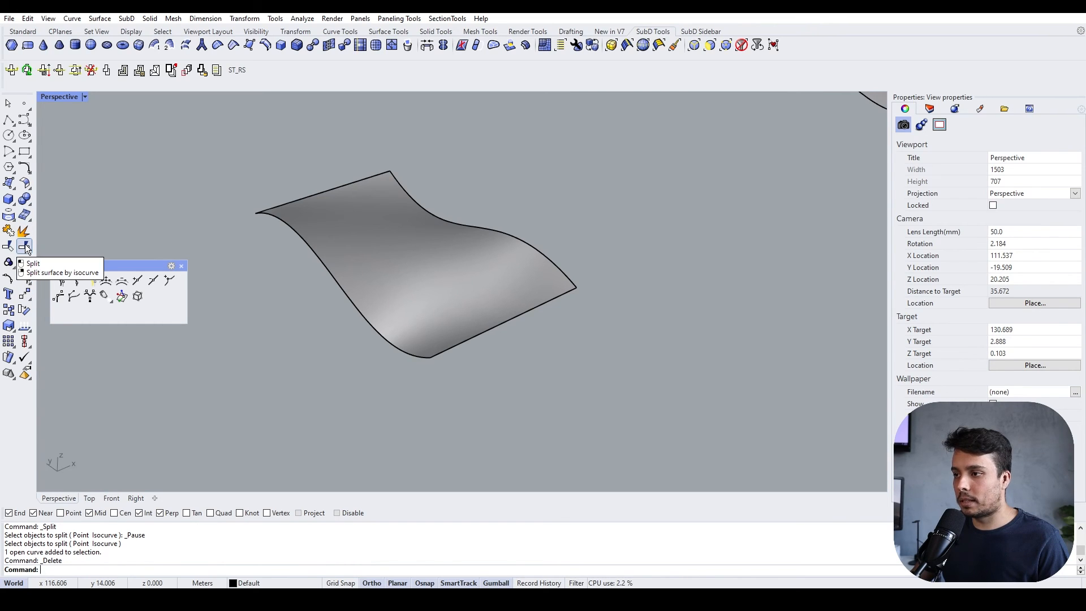
Split the curved surface by a single isocurve in the V direction, about 40% across its width, with Shrink set to No
{"action": "left_click", "coordinate": [24, 247]}
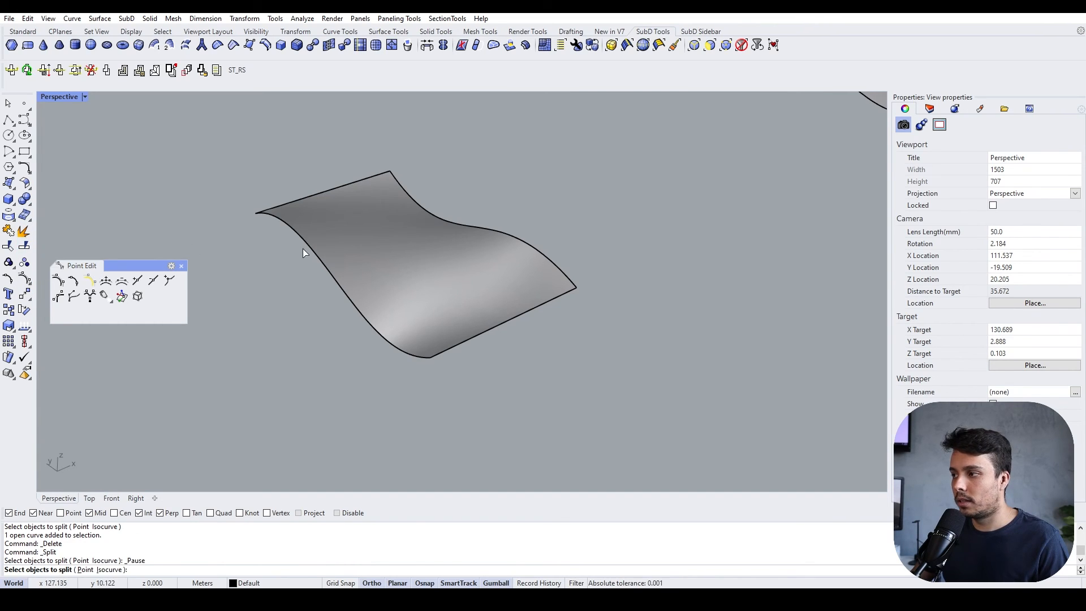
{"action": "left_click", "coordinate": [368, 258]}
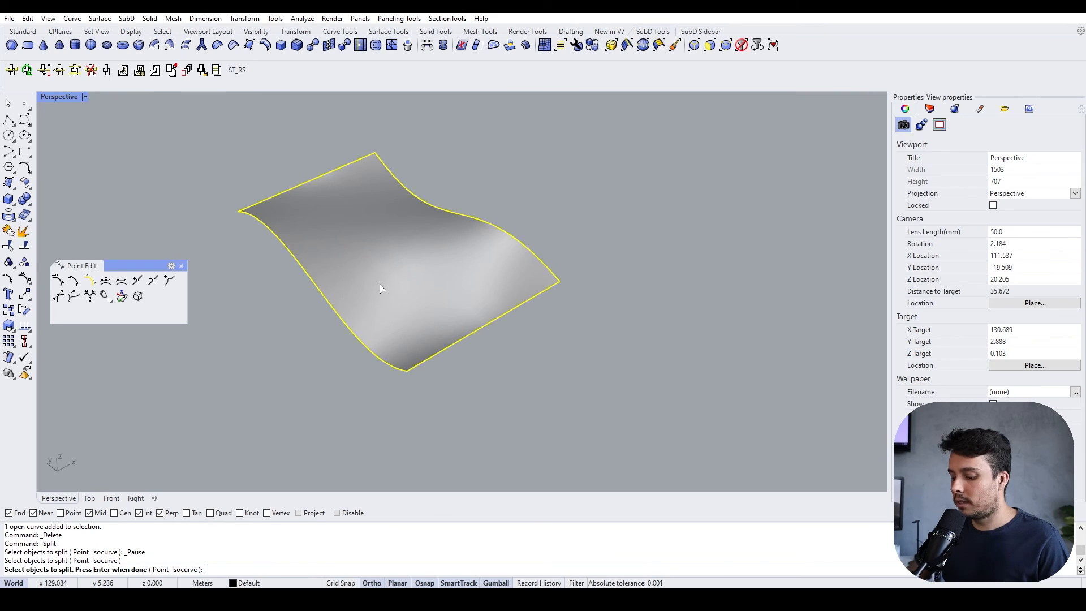
{"action": "key", "text": "Return"}
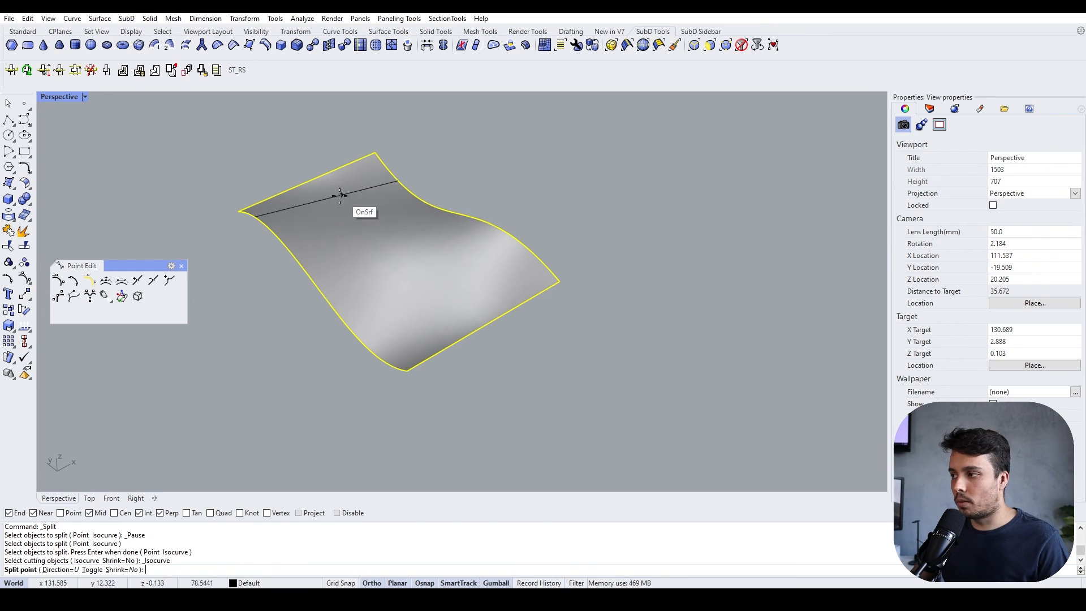
{"action": "left_click", "coordinate": [72, 570]}
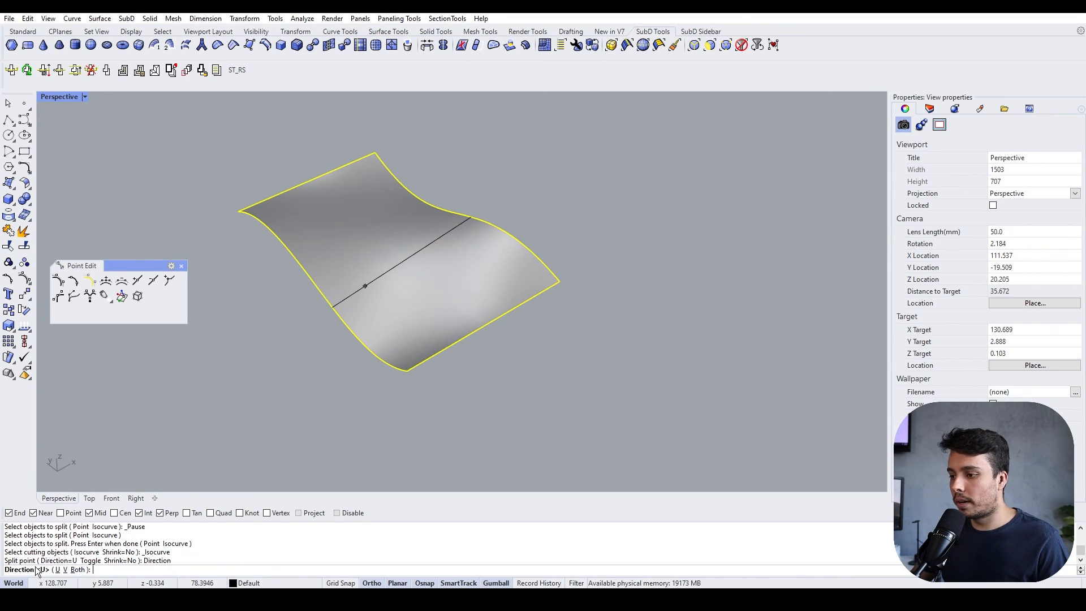
{"action": "left_click", "coordinate": [66, 569]}
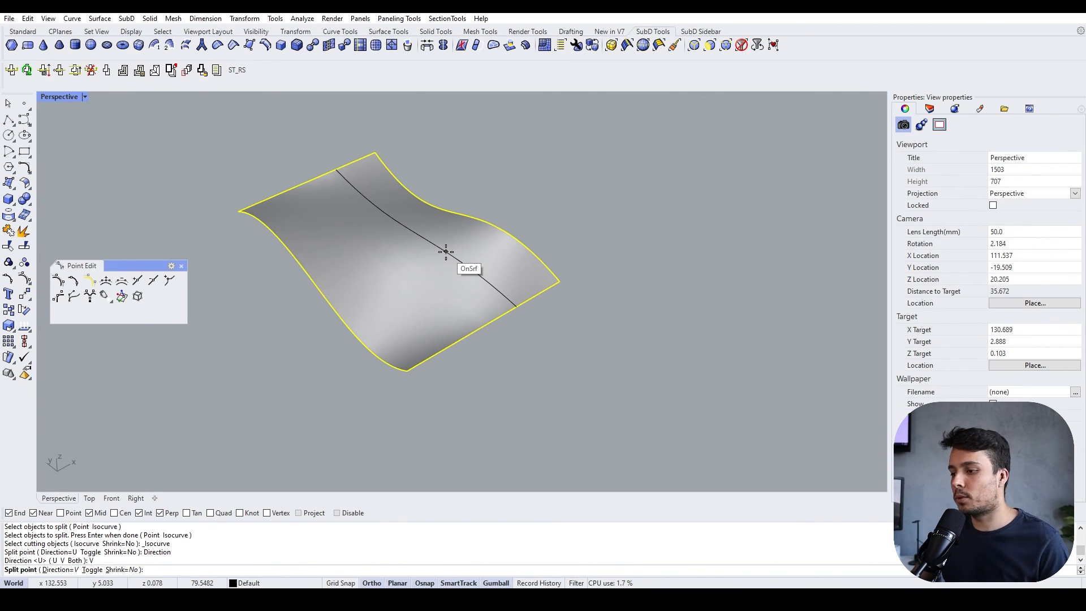
{"action": "scroll", "coordinate": [419, 314], "scroll_direction": "up", "scroll_amount": 2}
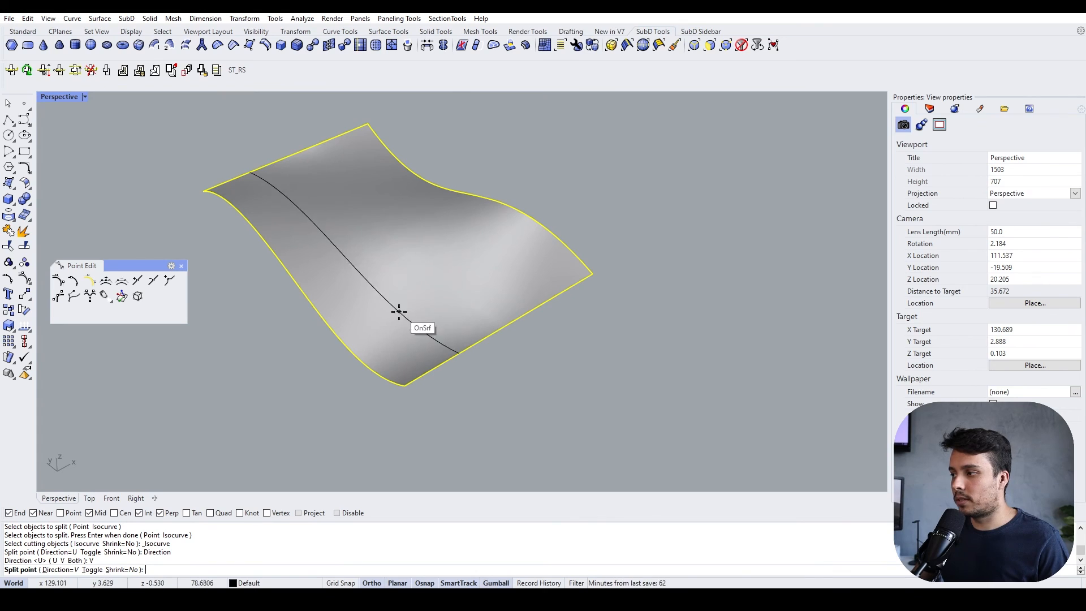
{"action": "right_click_drag", "start_coordinate": [446, 303], "coordinate": [407, 305]}
{"action": "left_click", "coordinate": [472, 347]}
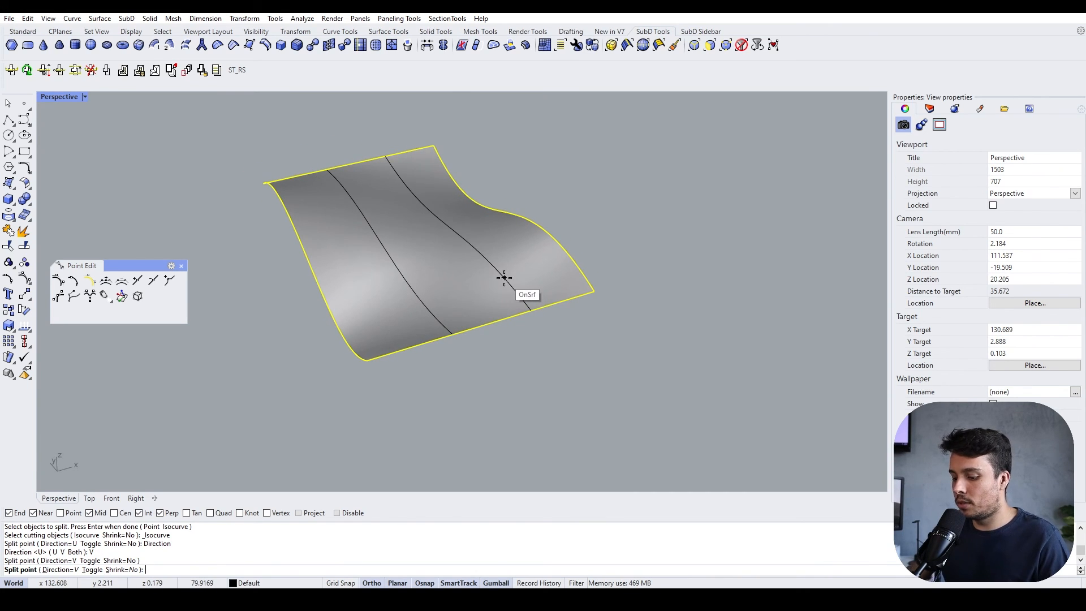
{"action": "key", "text": "Return"}
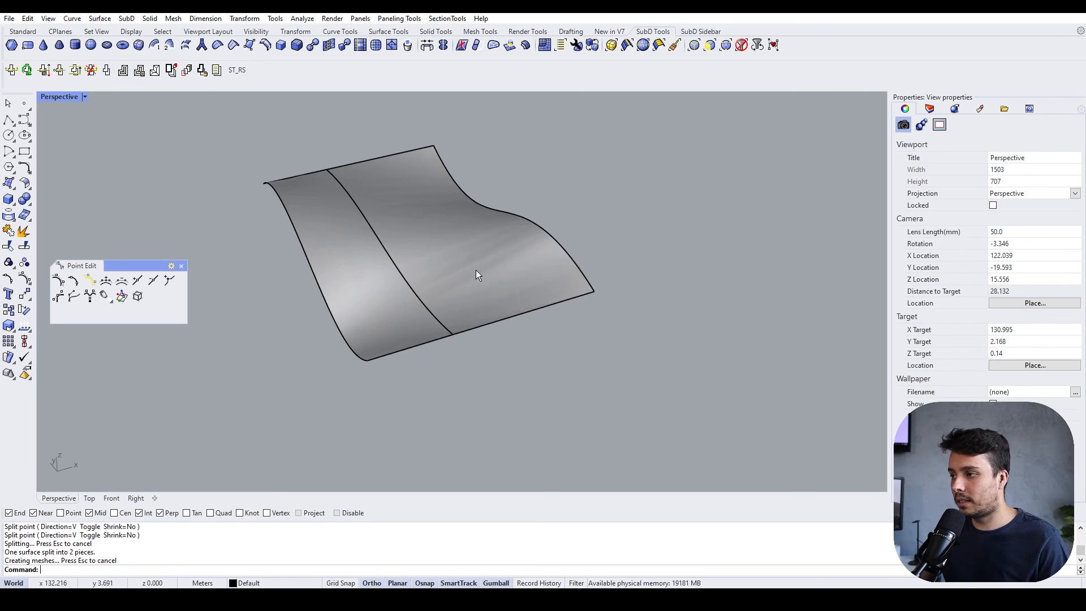
Check the two surface pieces from the isocurve split by selecting each one and viewing them from different angles
{"action": "left_click_drag", "start_coordinate": [522, 399], "coordinate": [425, 321]}
{"action": "key", "text": "Escape"}
{"action": "left_click", "coordinate": [462, 291]}
{"action": "left_click", "coordinate": [370, 310]}
{"action": "right_click_drag", "start_coordinate": [370, 311], "coordinate": [432, 351]}
{"action": "left_click", "coordinate": [446, 258]}
{"action": "left_click", "coordinate": [403, 310]}
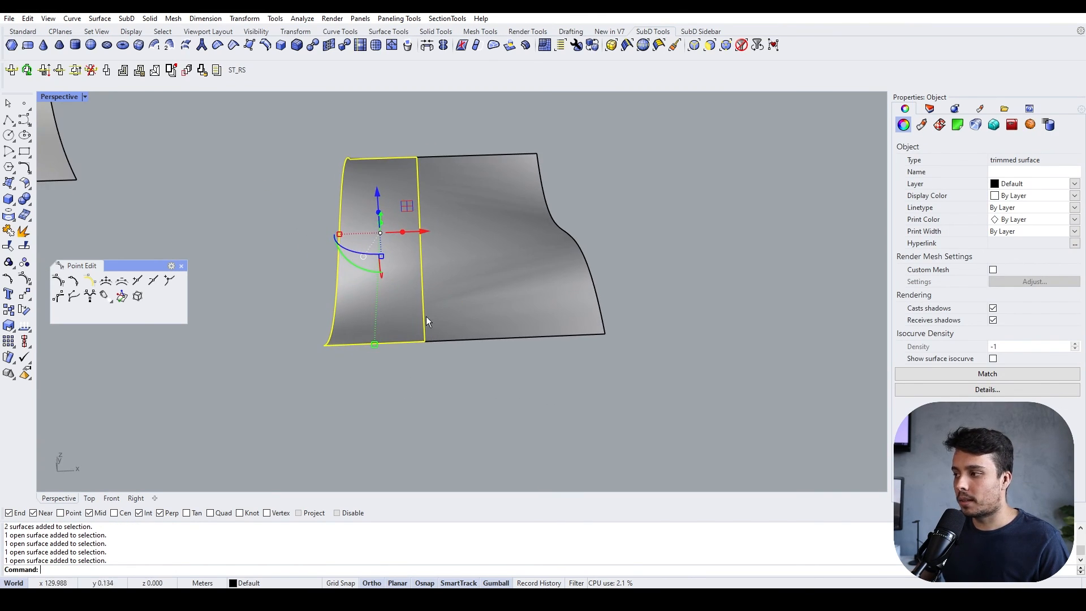
{"action": "right_click_drag", "start_coordinate": [429, 188], "coordinate": [427, 194]}
{"action": "right_click_drag", "start_coordinate": [446, 278], "coordinate": [453, 370]}
{"action": "key", "text": "Escape"}
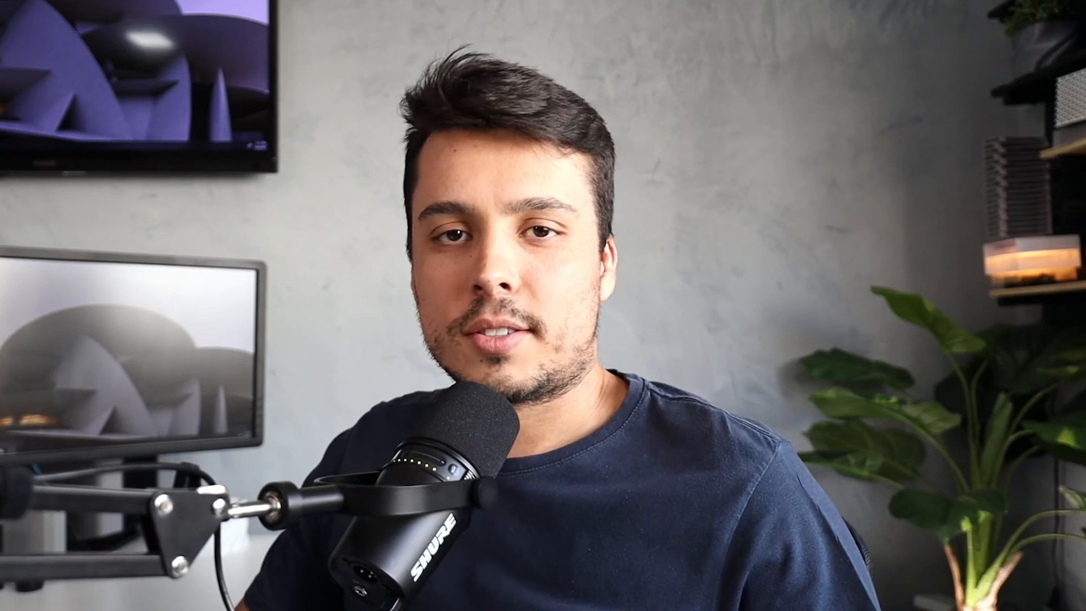